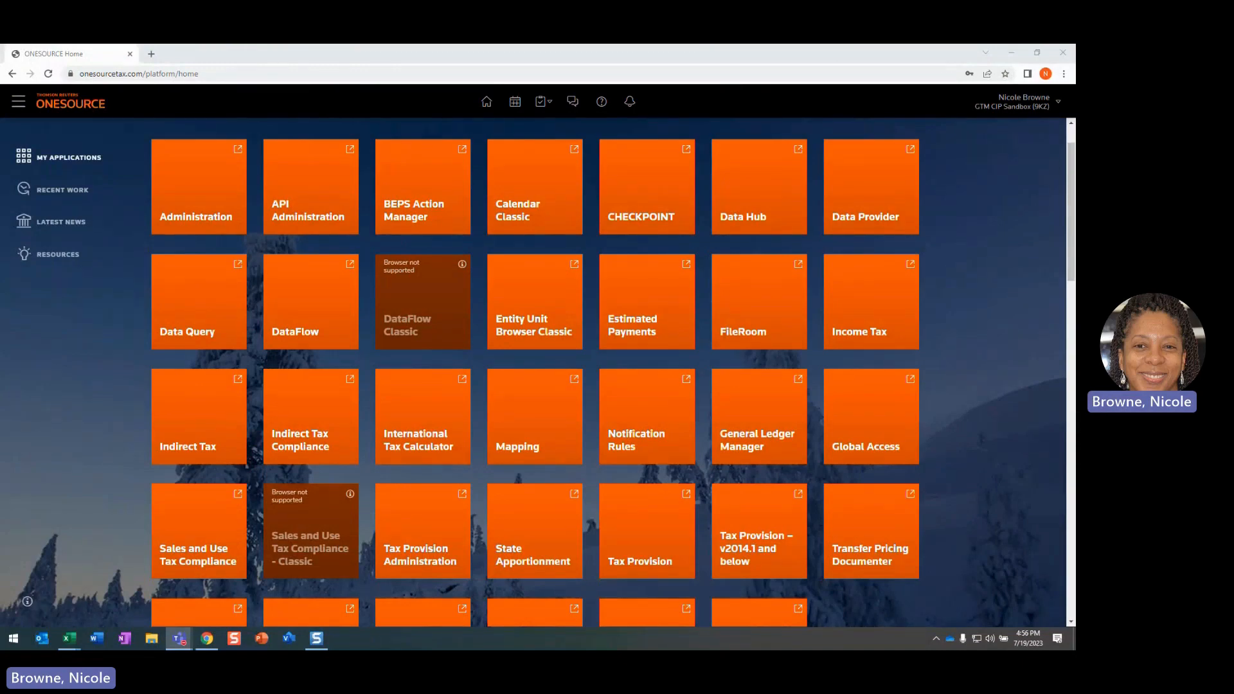
Step: Open the Tax Provision application from the ONESOURCE home page
left_click(633, 548)
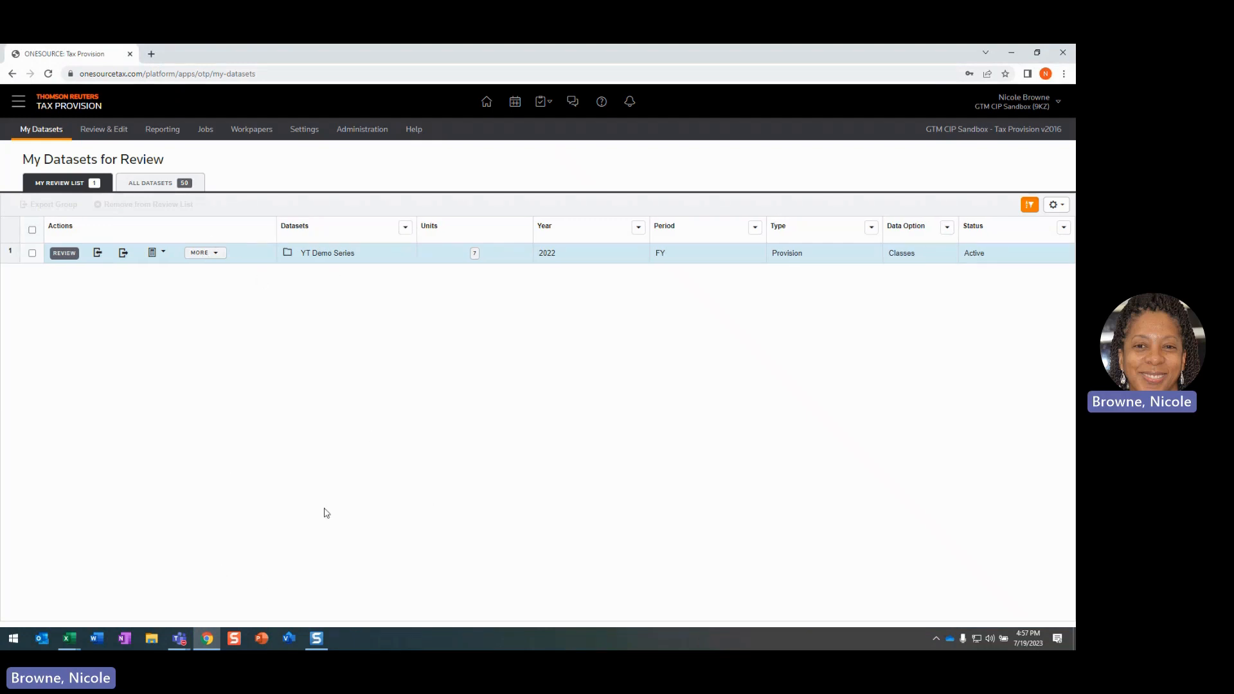
Step: Switch to the YT Demo Series (1) workbook in Excel and examine its full list of worksheets
mouse_move(70, 641)
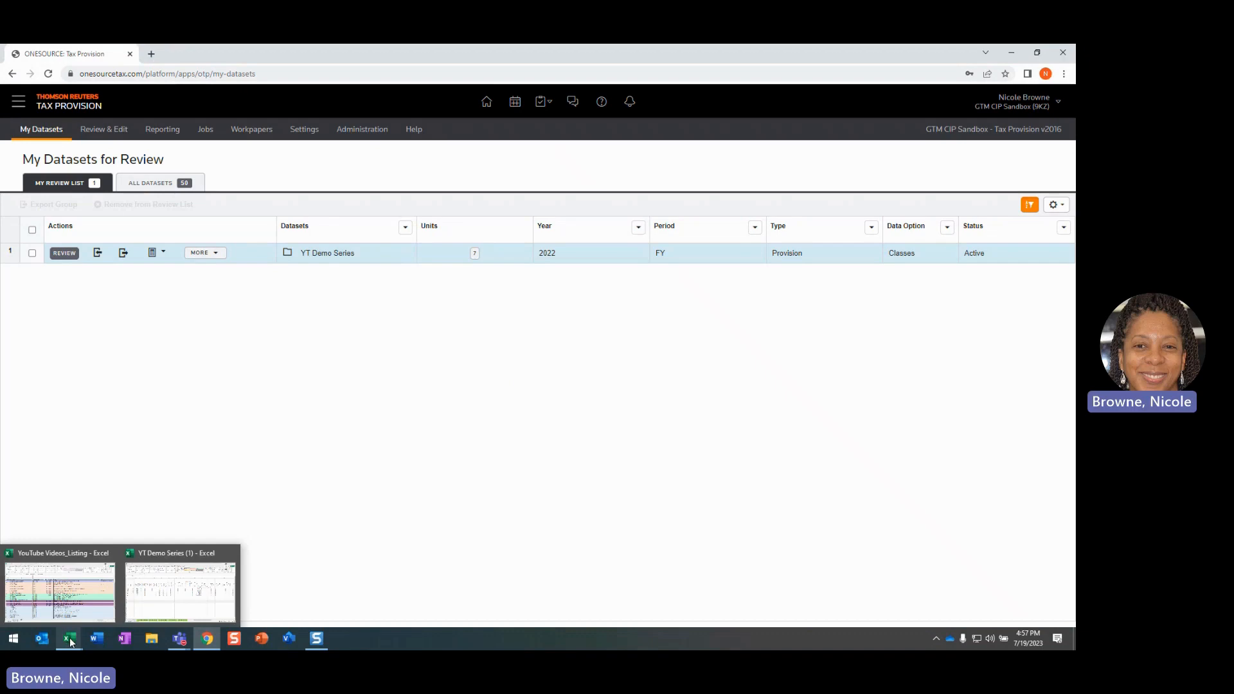
left_click(184, 588)
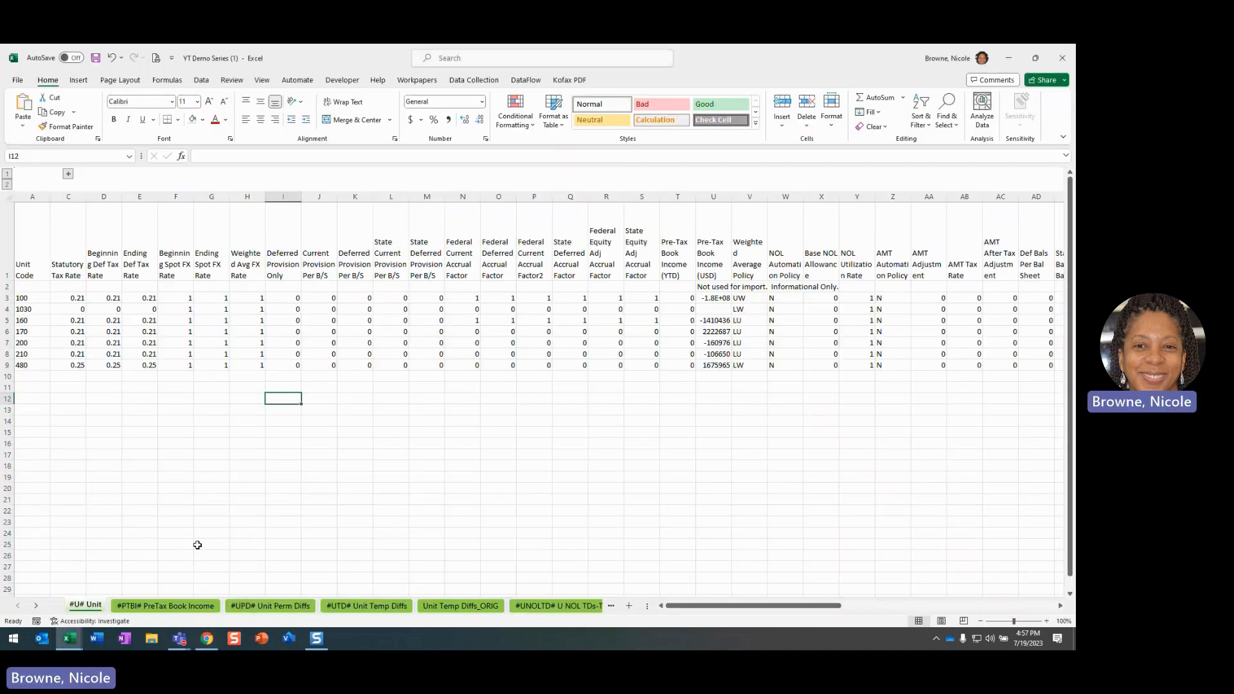
right_click(37, 606)
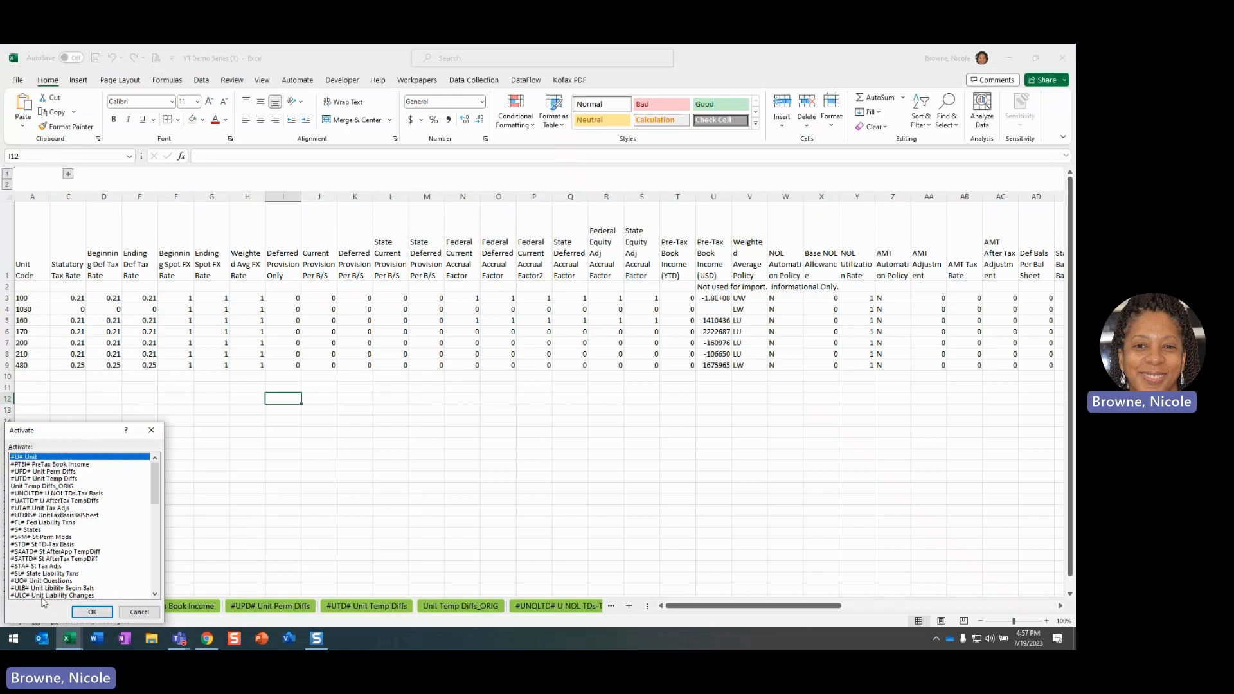
left_click(92, 612)
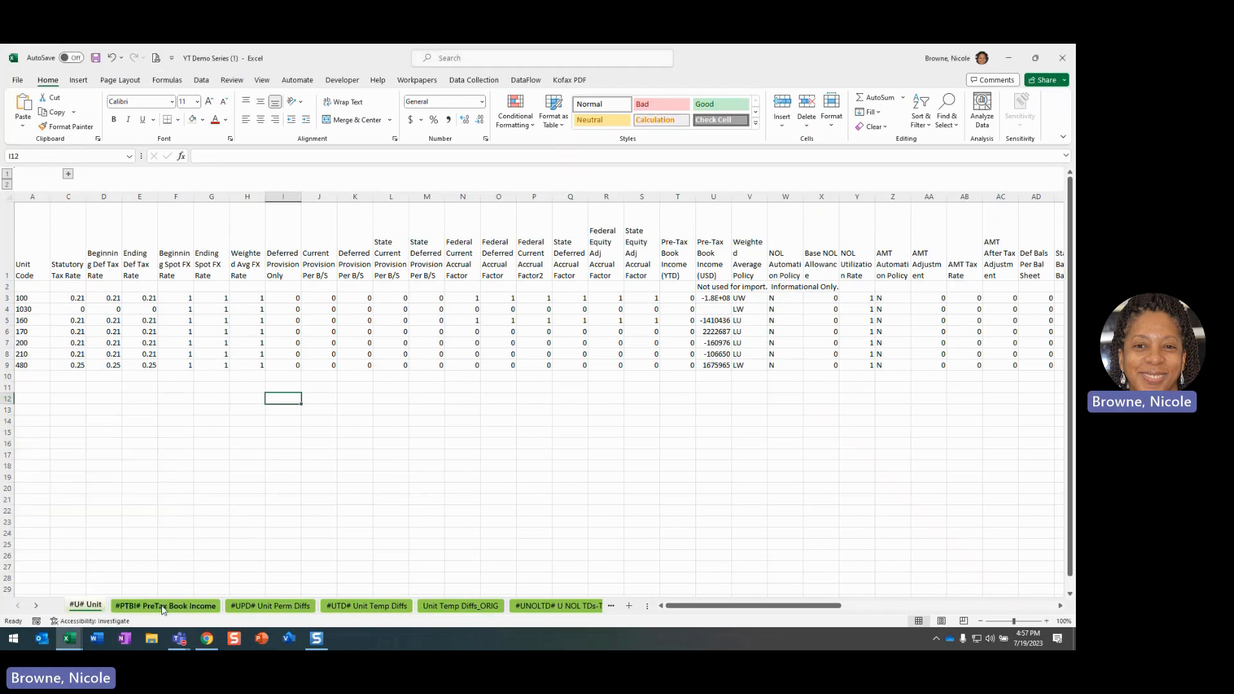
left_click(631, 449)
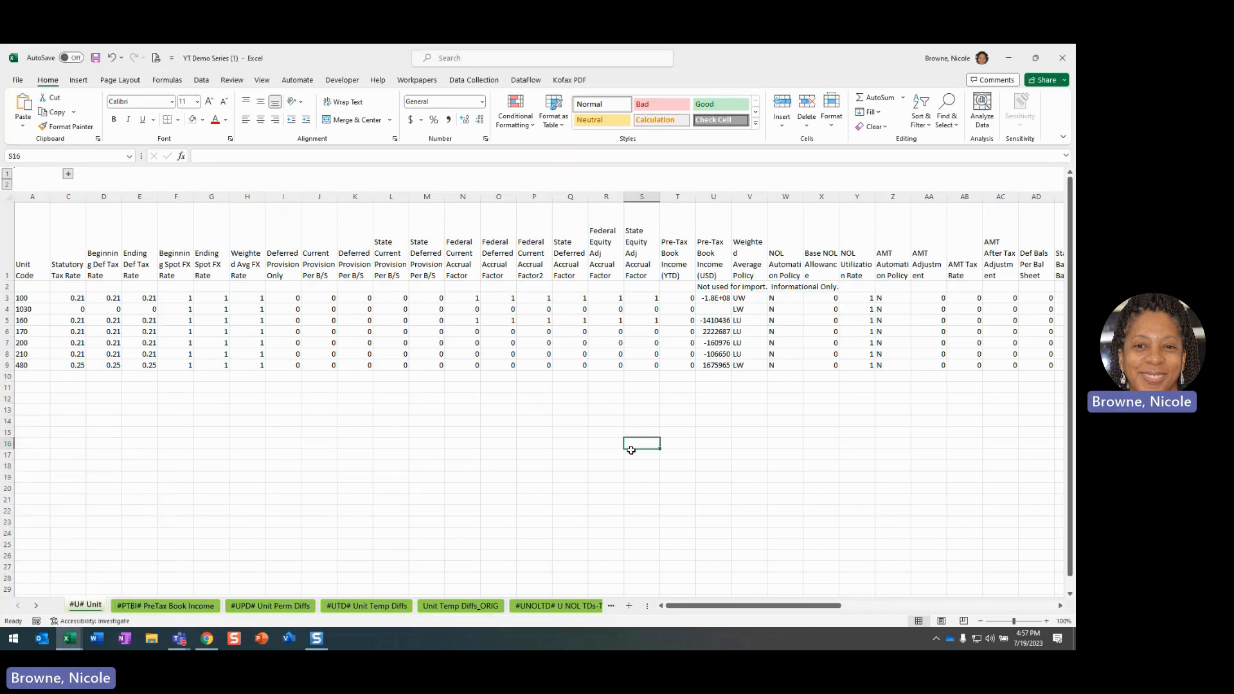
left_click(207, 638)
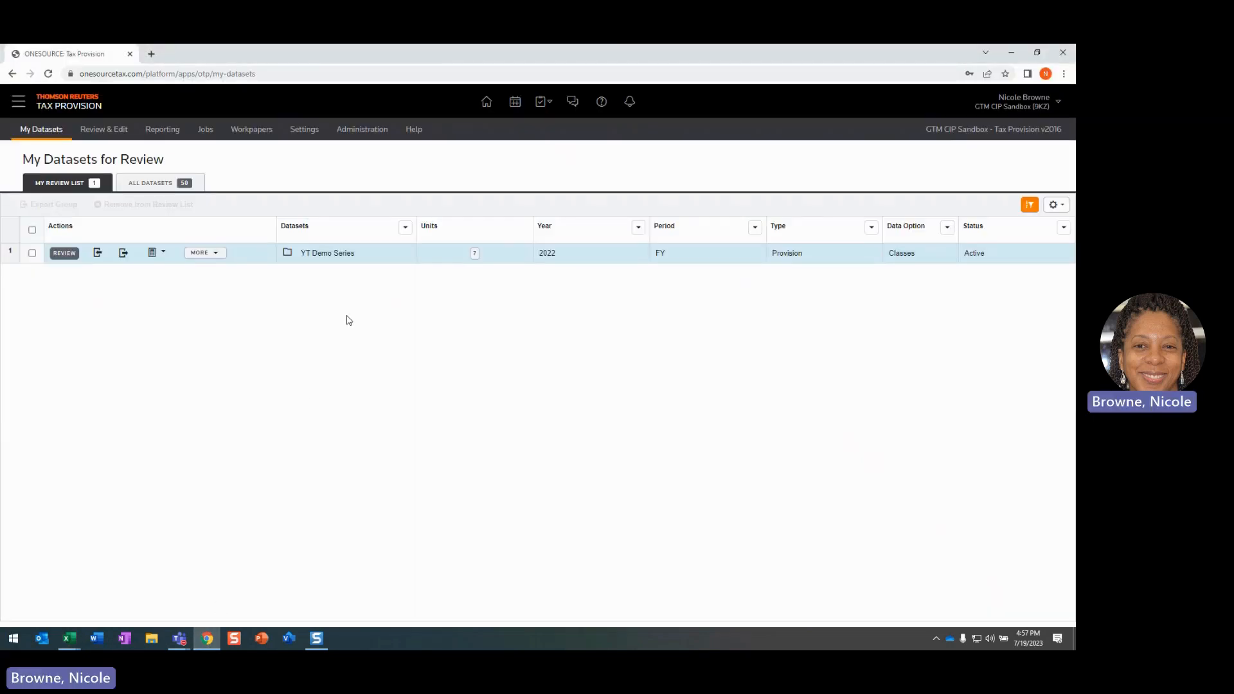
left_click(69, 638)
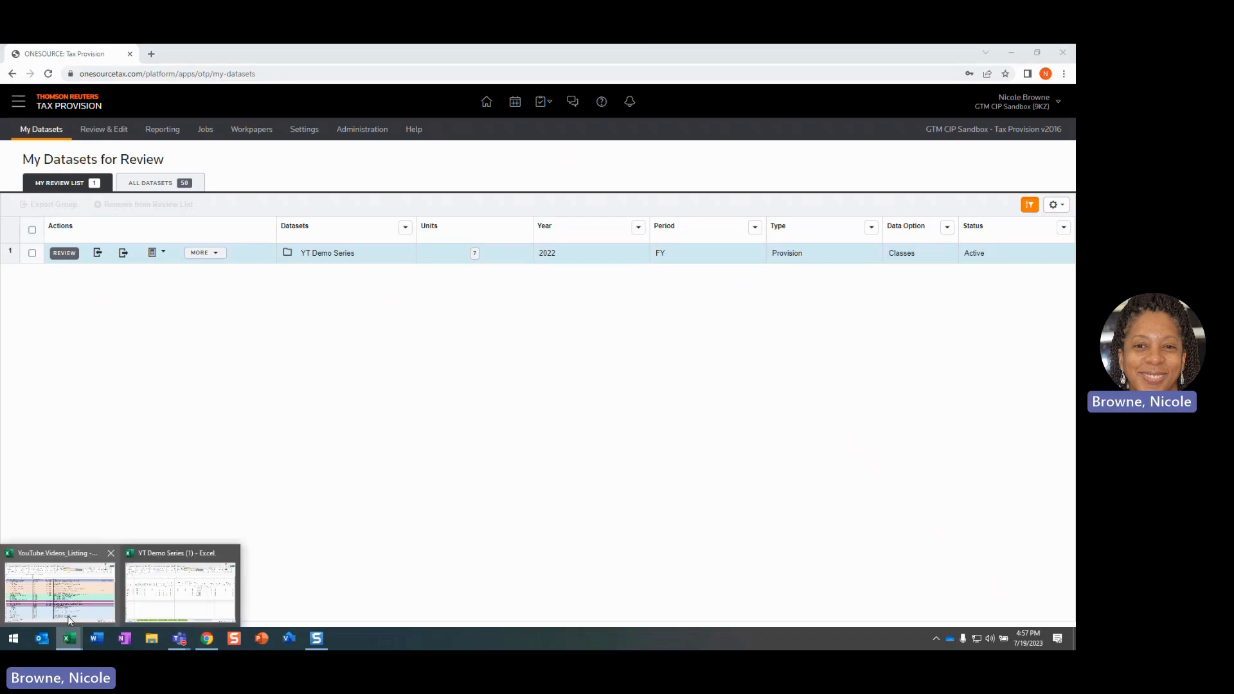
left_click(165, 612)
right_click(39, 607)
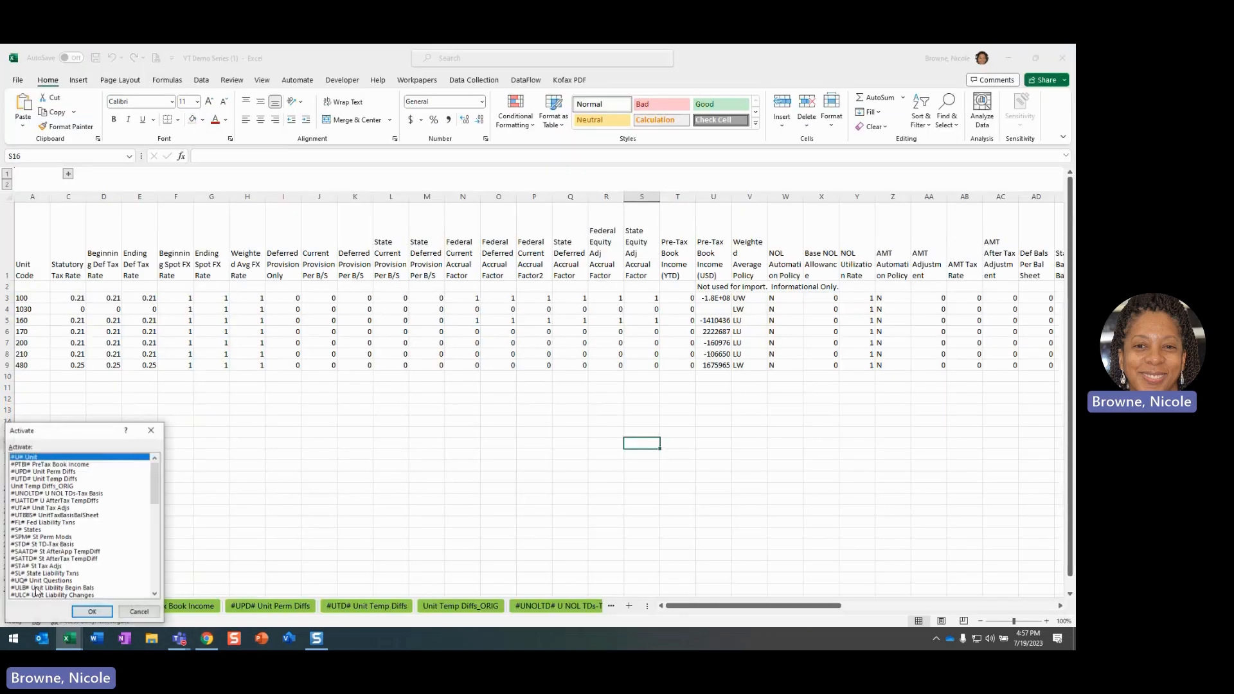
left_click_drag(158, 484, 169, 455)
left_click(141, 612)
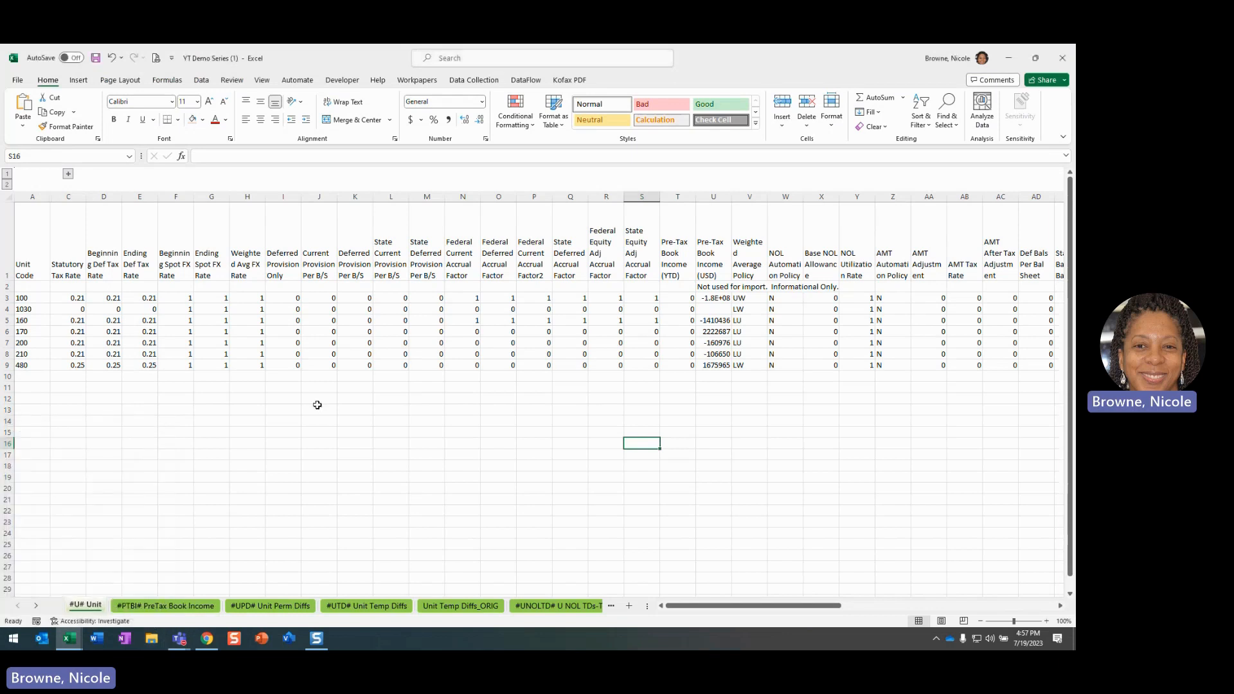
Step: Back in Tax Provision, export all units of the YT Demo Series dataset and open the exported workbook in Excel
left_click(207, 638)
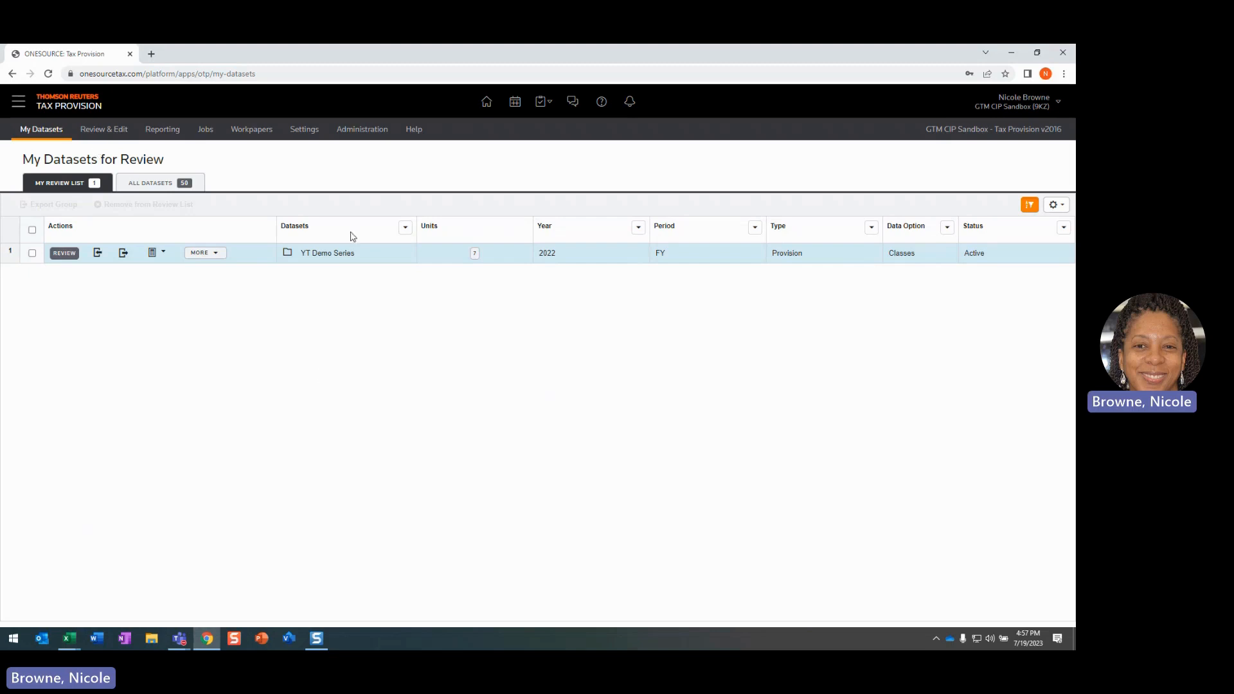
left_click(475, 255)
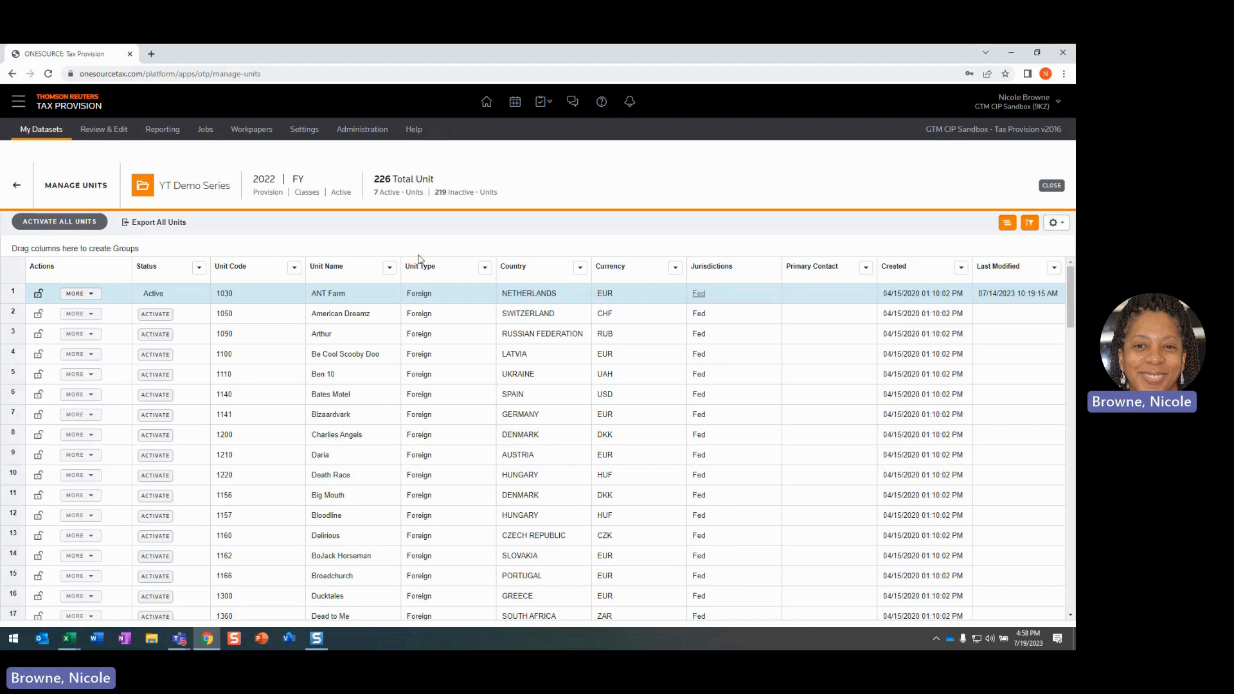
left_click(158, 226)
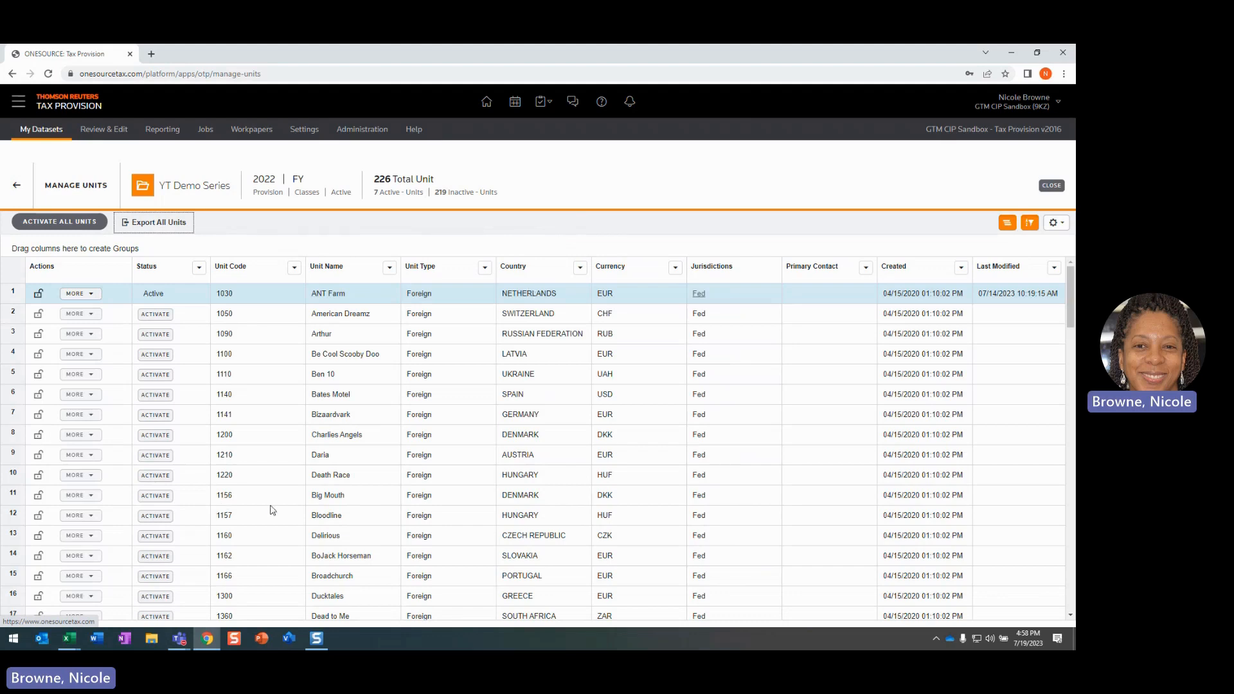
left_click(90, 614)
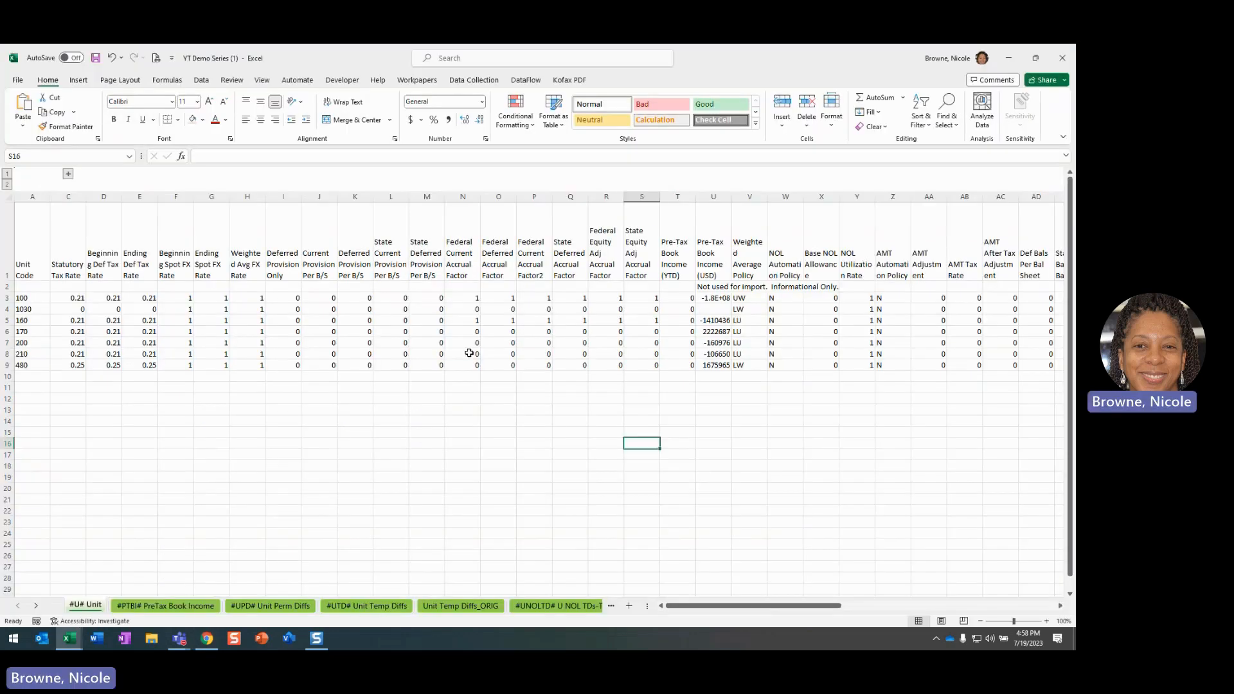
left_click(469, 353)
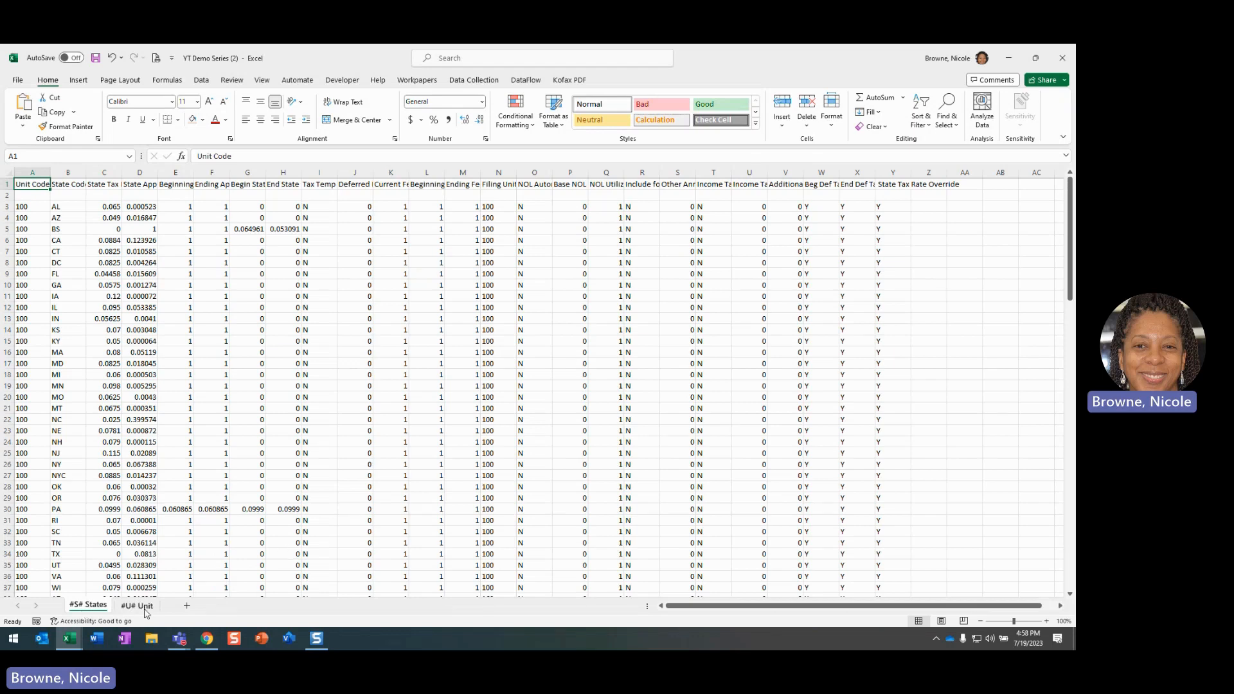
left_click(416, 295)
Step: Wrap the header text in row 1 of both the #S# States and #U# Unit sheets
left_click(8, 185)
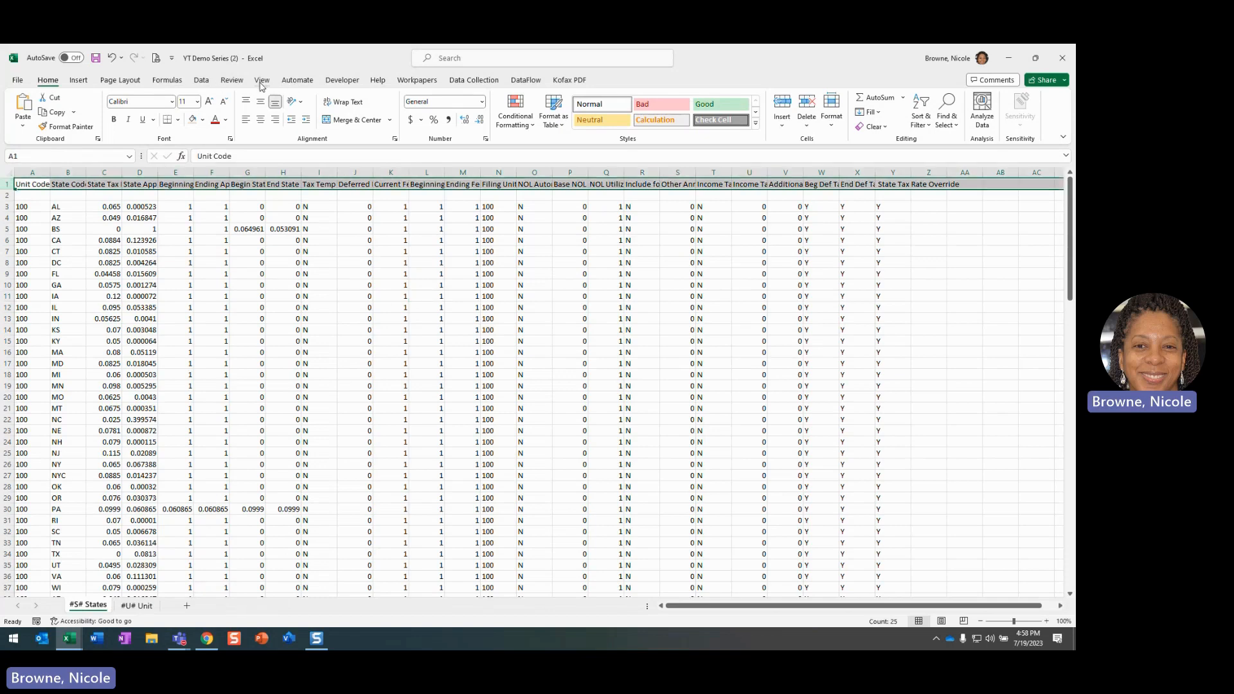
left_click(344, 104)
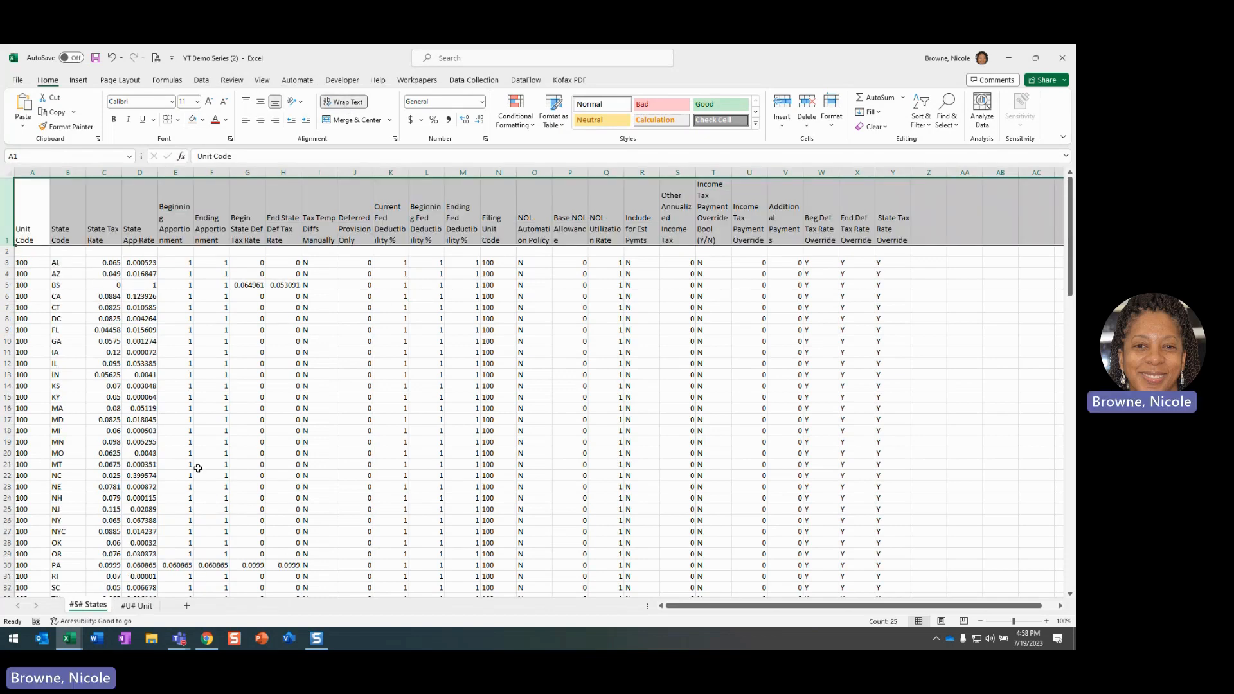
left_click(137, 606)
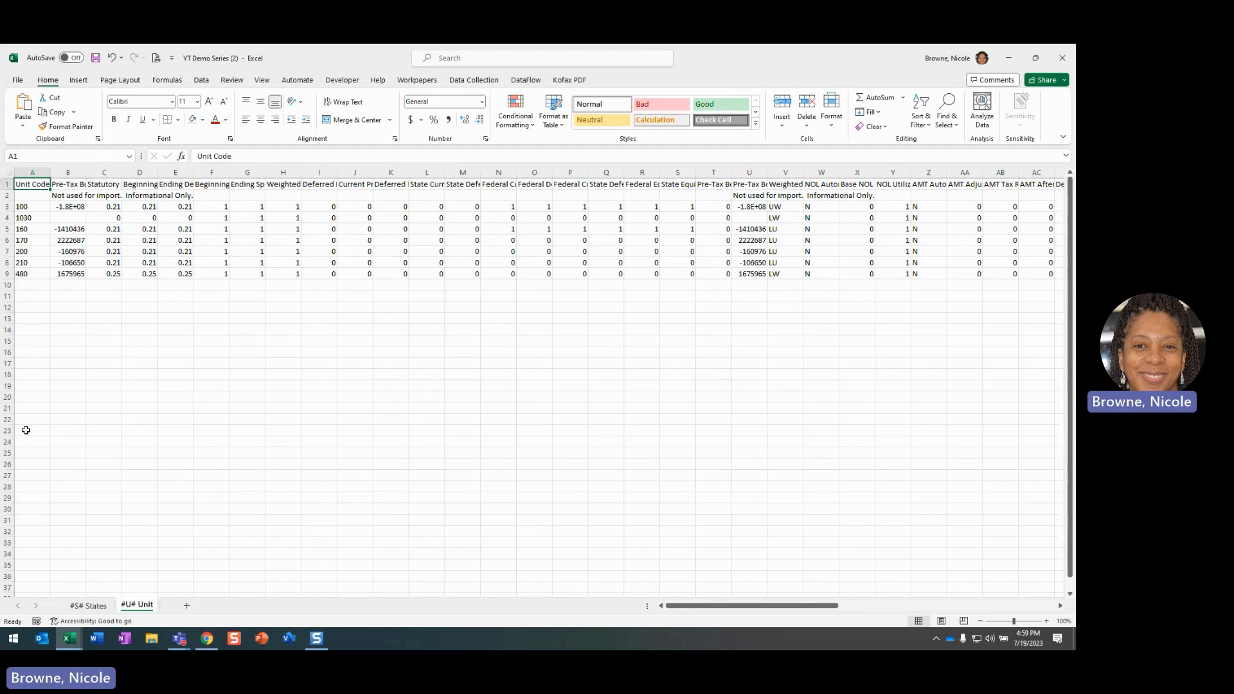
left_click(5, 184)
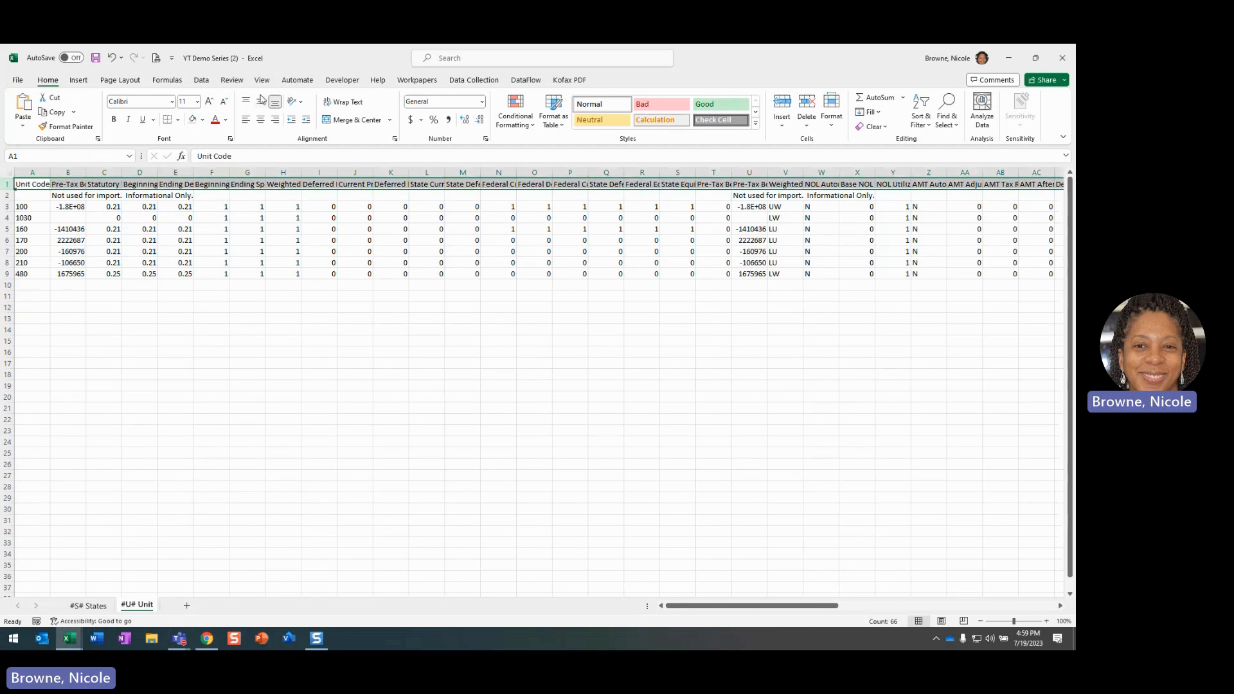
left_click(358, 108)
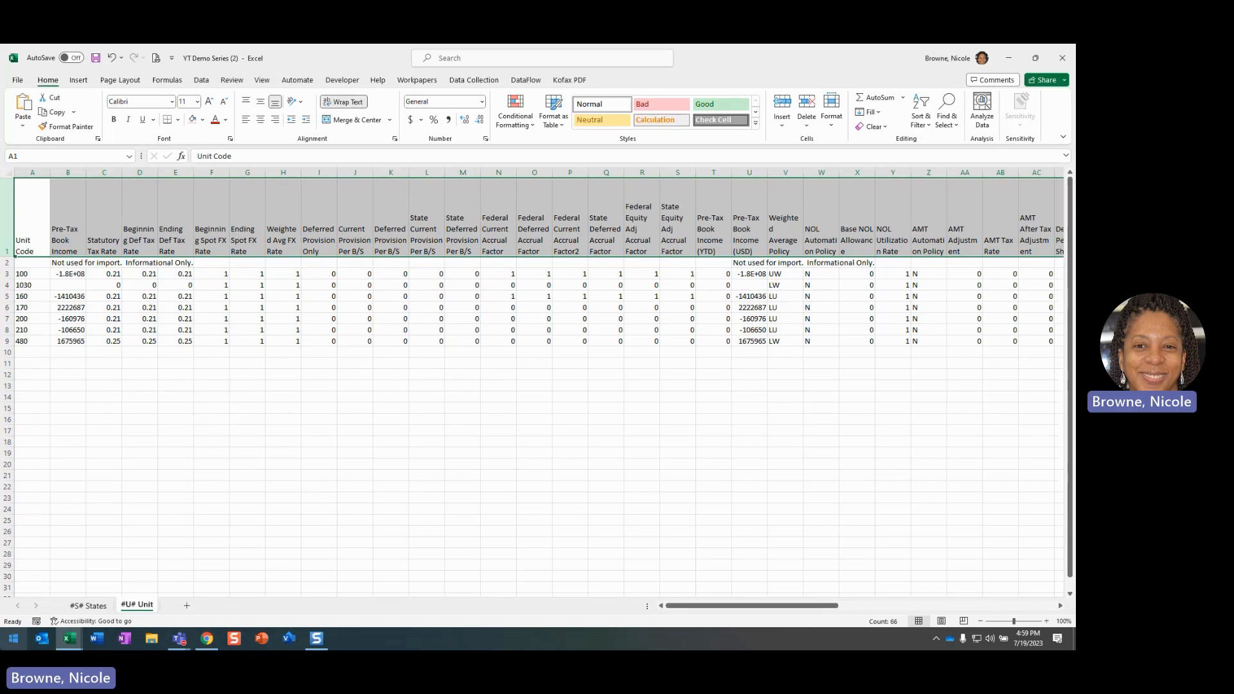
Step: Review the state codes on the #S# States sheet and the Weighted Average Policy column on the #U# Unit sheet
left_click(89, 606)
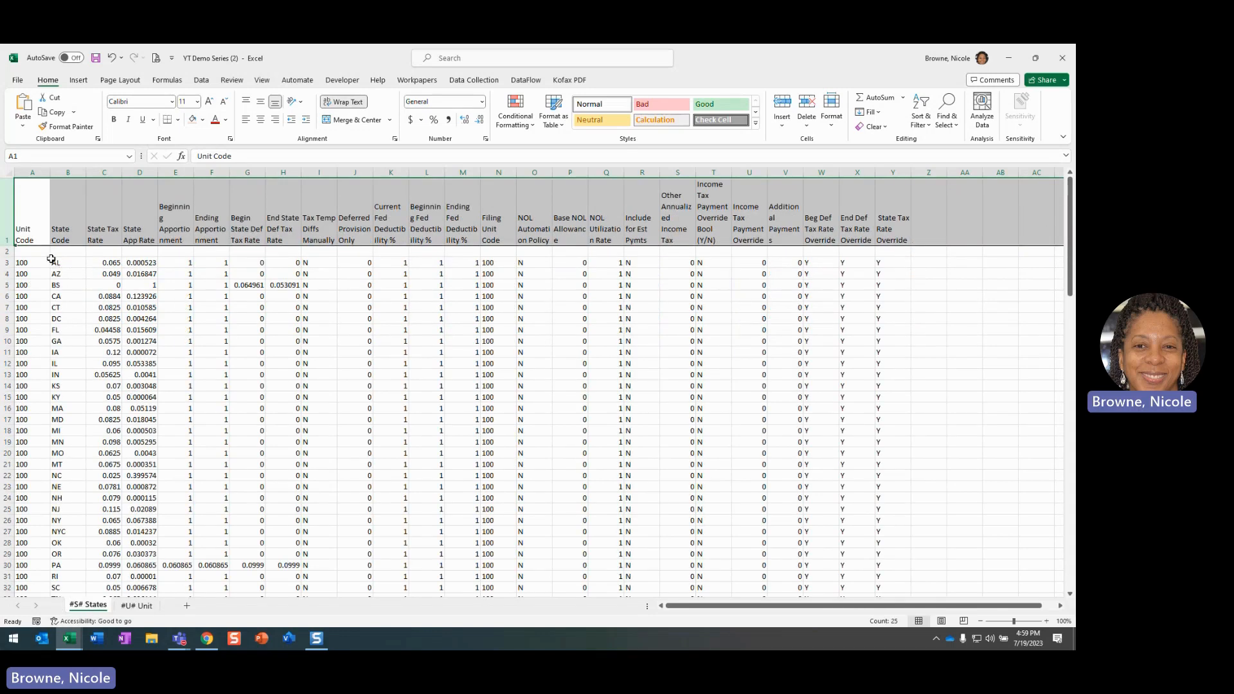
left_click_drag(63, 260, 64, 453)
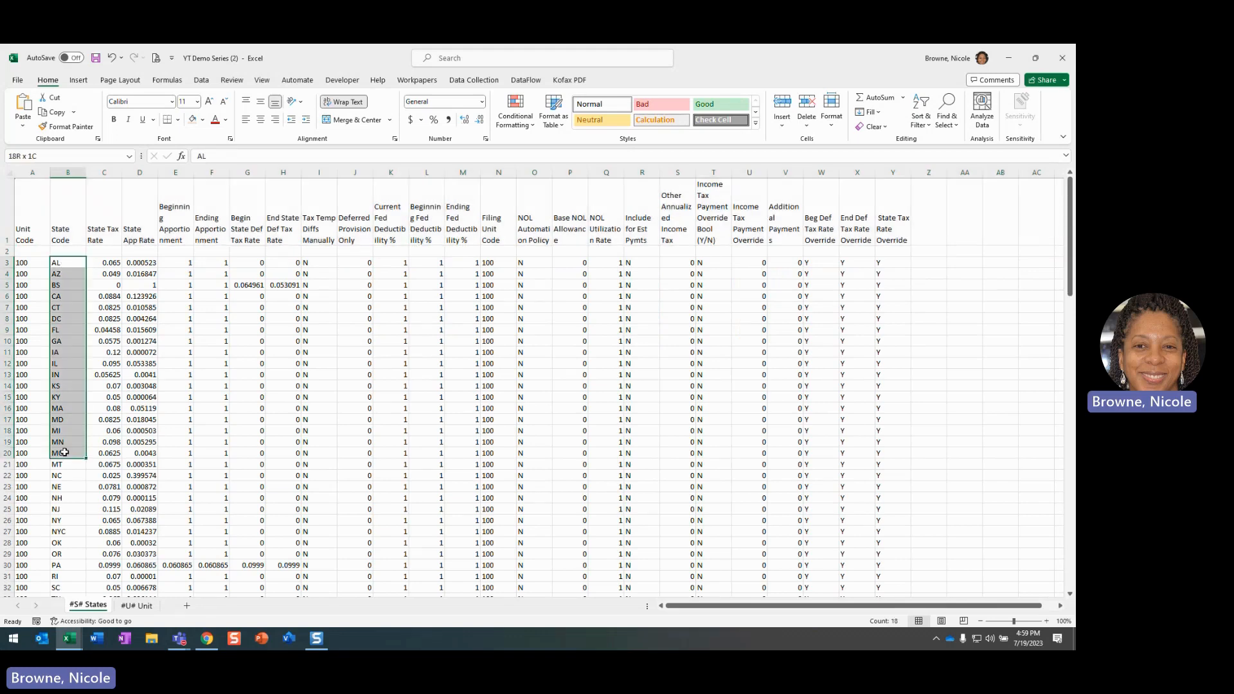
left_click(132, 604)
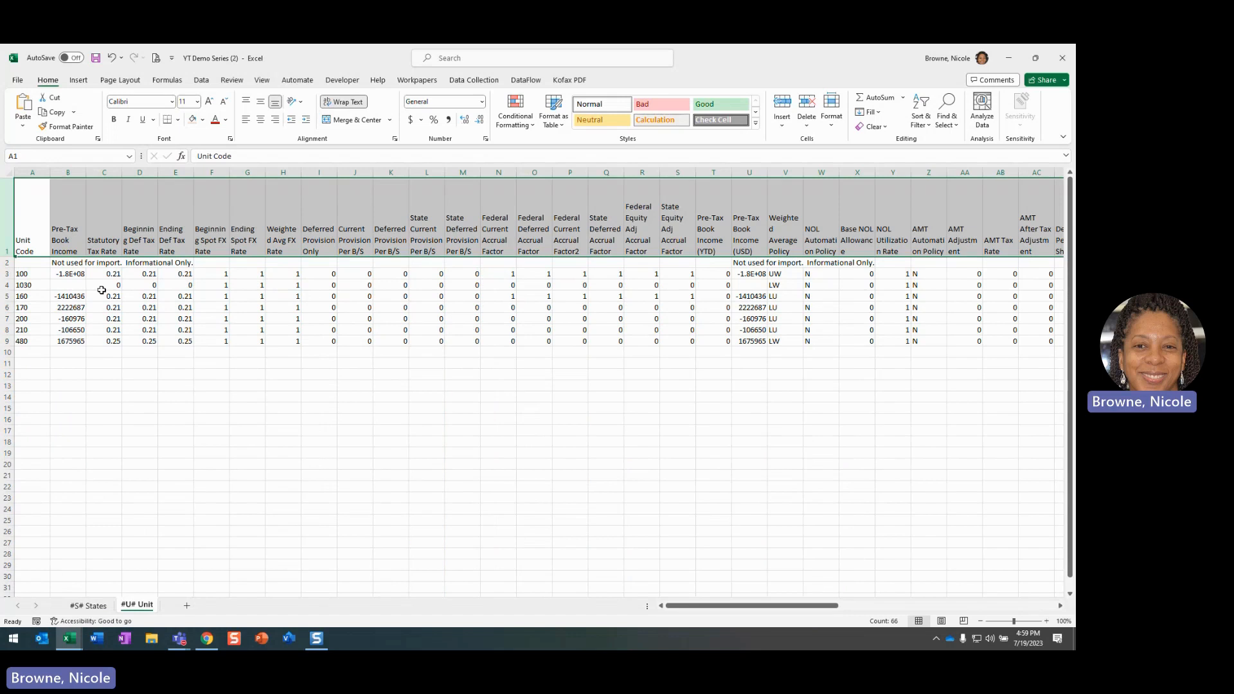
left_click(780, 172)
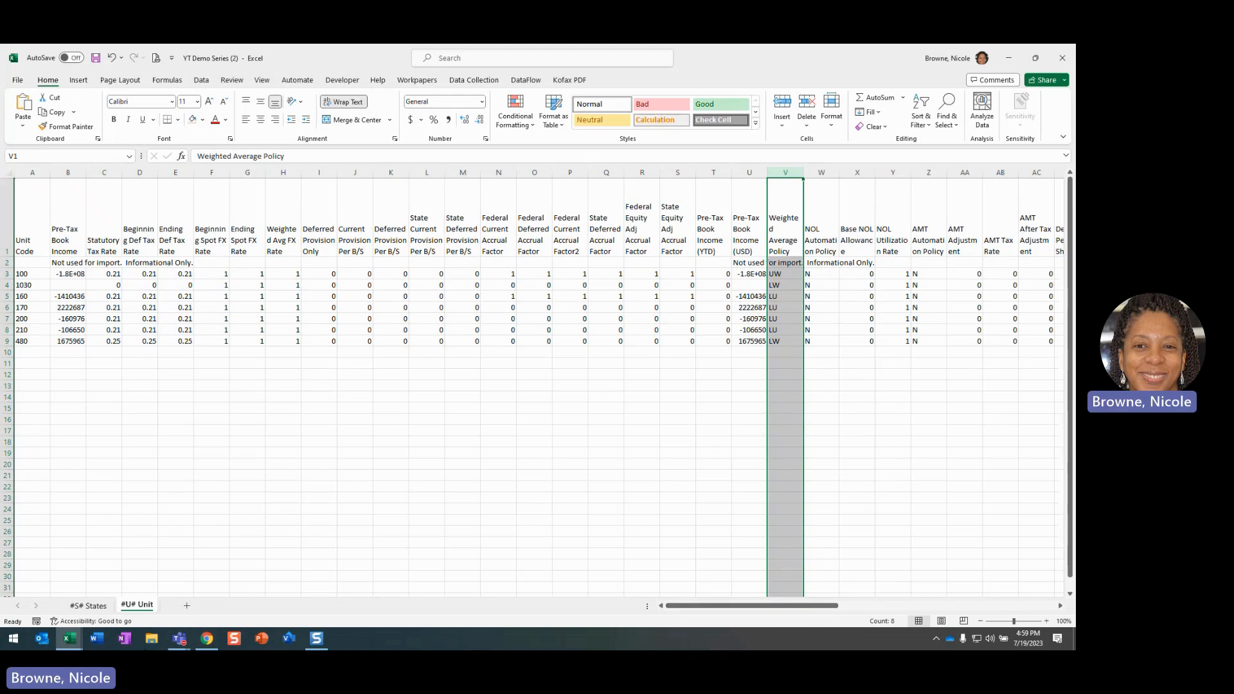
left_click(83, 607)
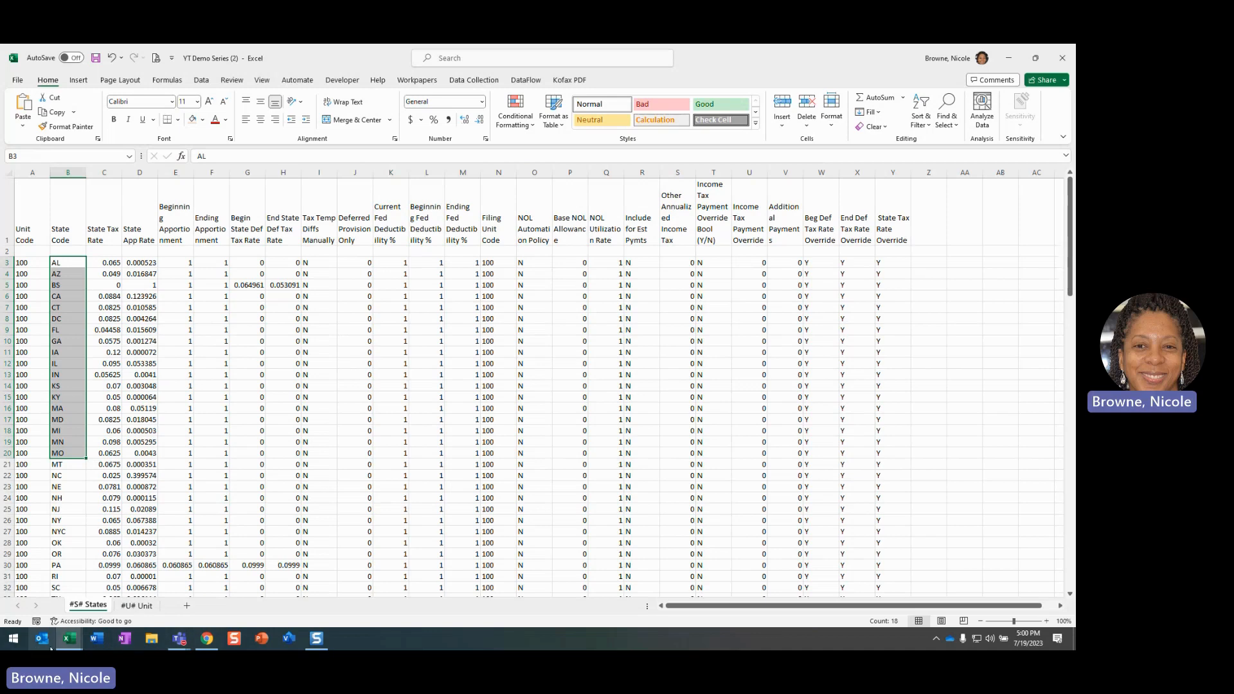
Step: Return to the dataset list in Tax Provision and view the import options for YT Demo Series
left_click(207, 638)
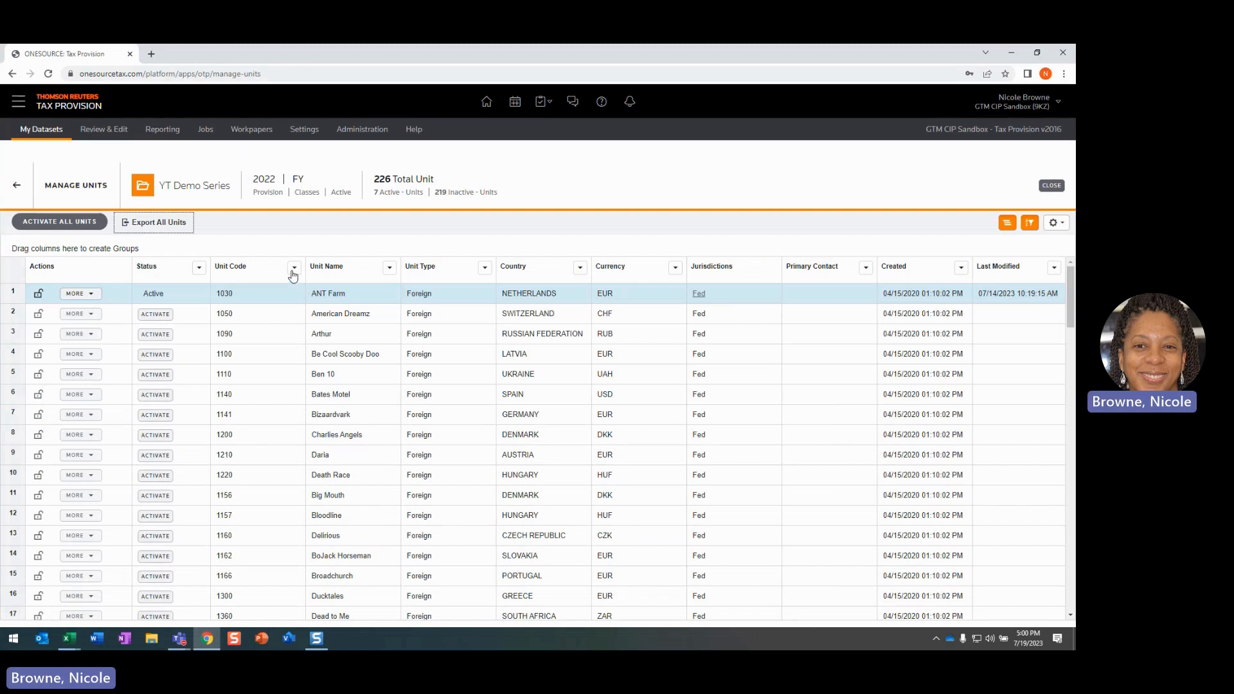
left_click(18, 187)
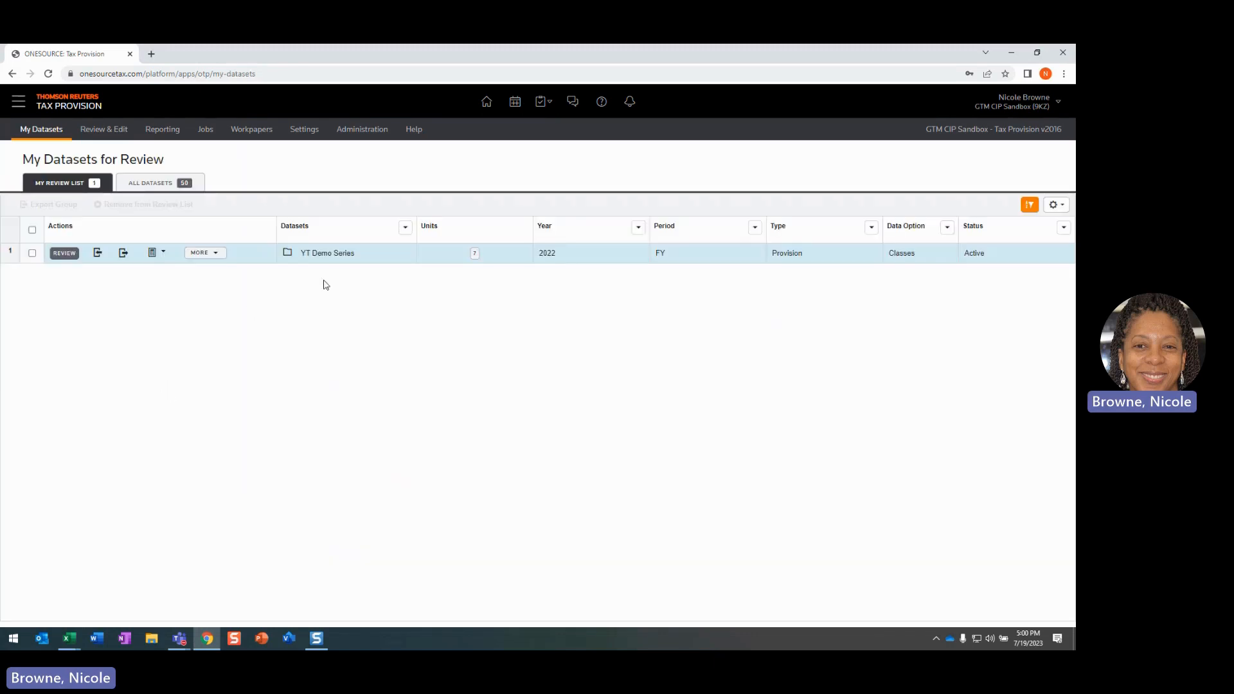
left_click(97, 257)
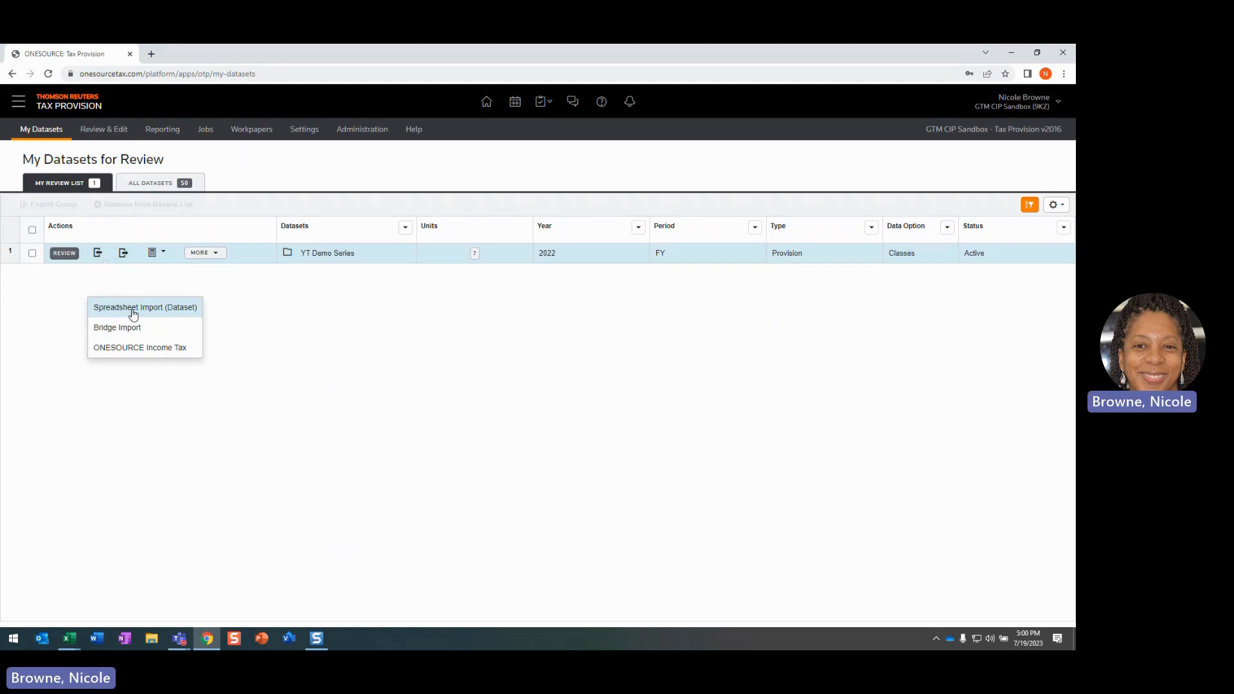
left_click(413, 316)
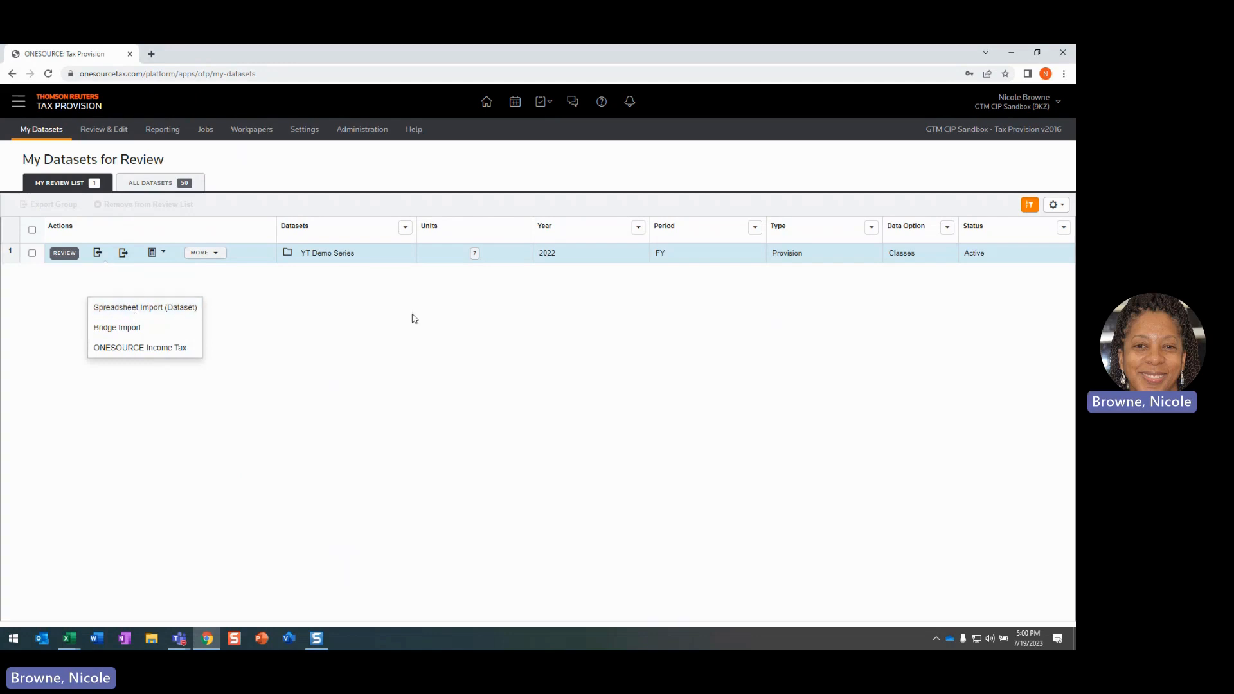
Step: Open the YT Demo Series dataset for review and show its Temp Diffs - Tax Basis data entry
left_click(64, 253)
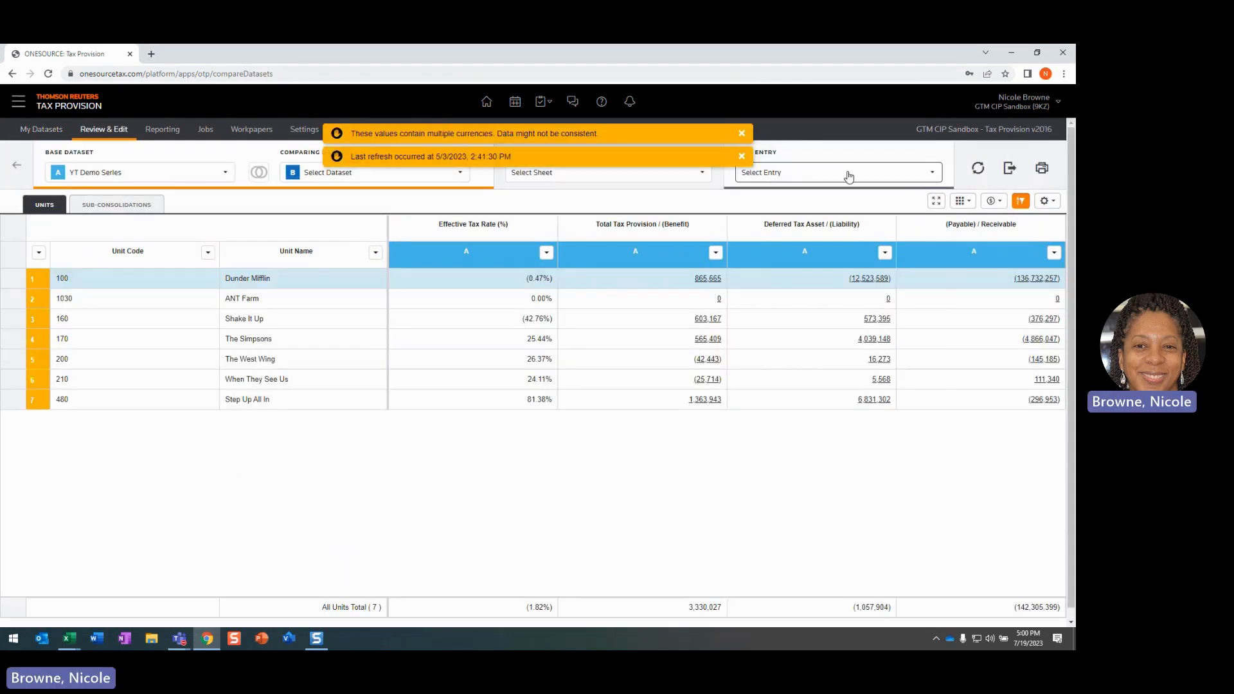
left_click(923, 173)
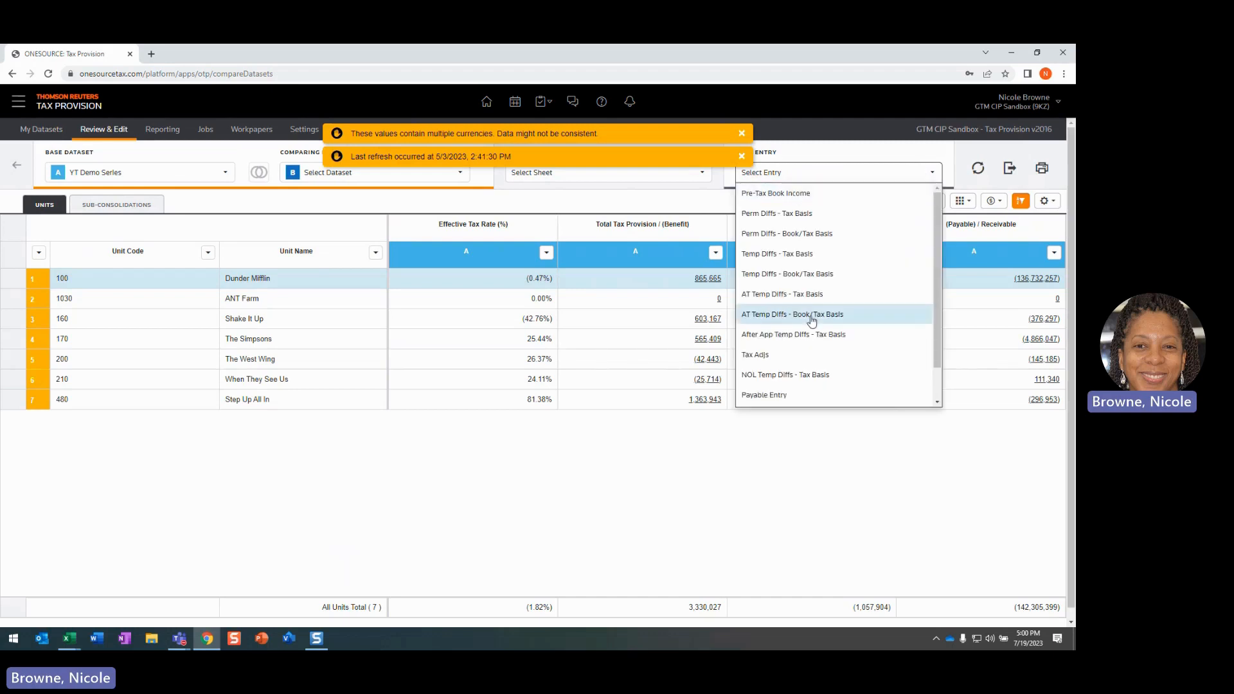
left_click(785, 255)
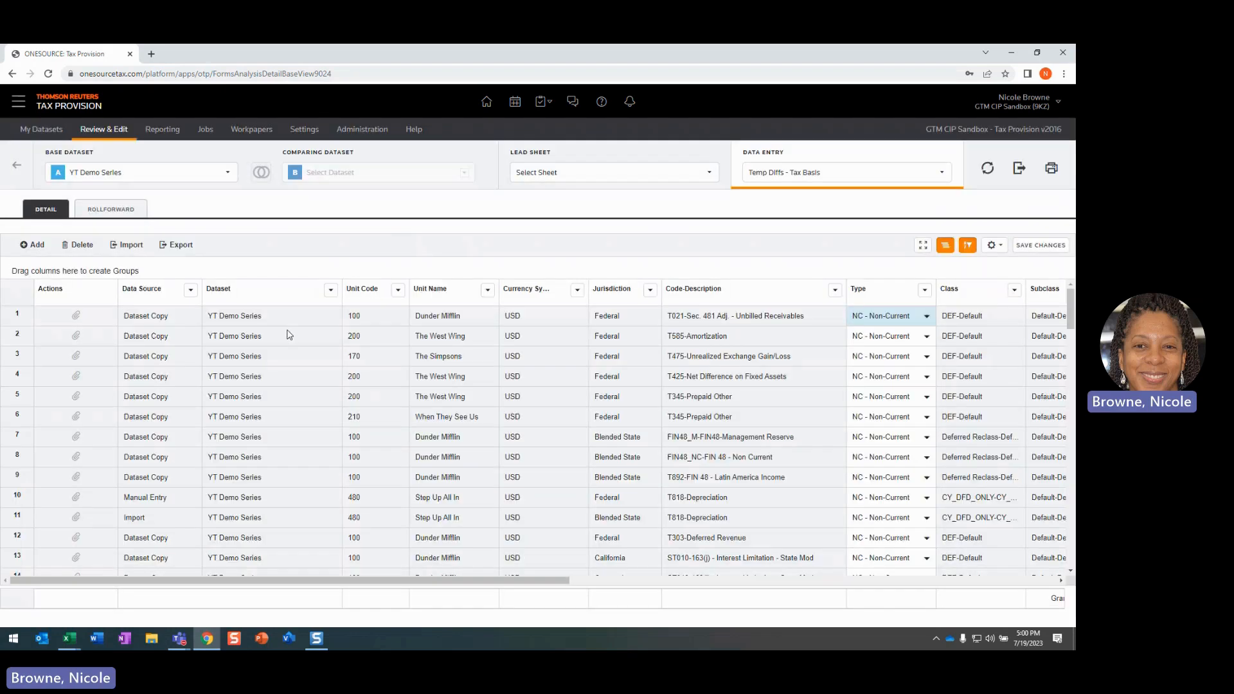
Step: Export the Temp Diffs - Tax Basis entries to a file named Temps
left_click(180, 249)
left_click(573, 213)
left_click(451, 281)
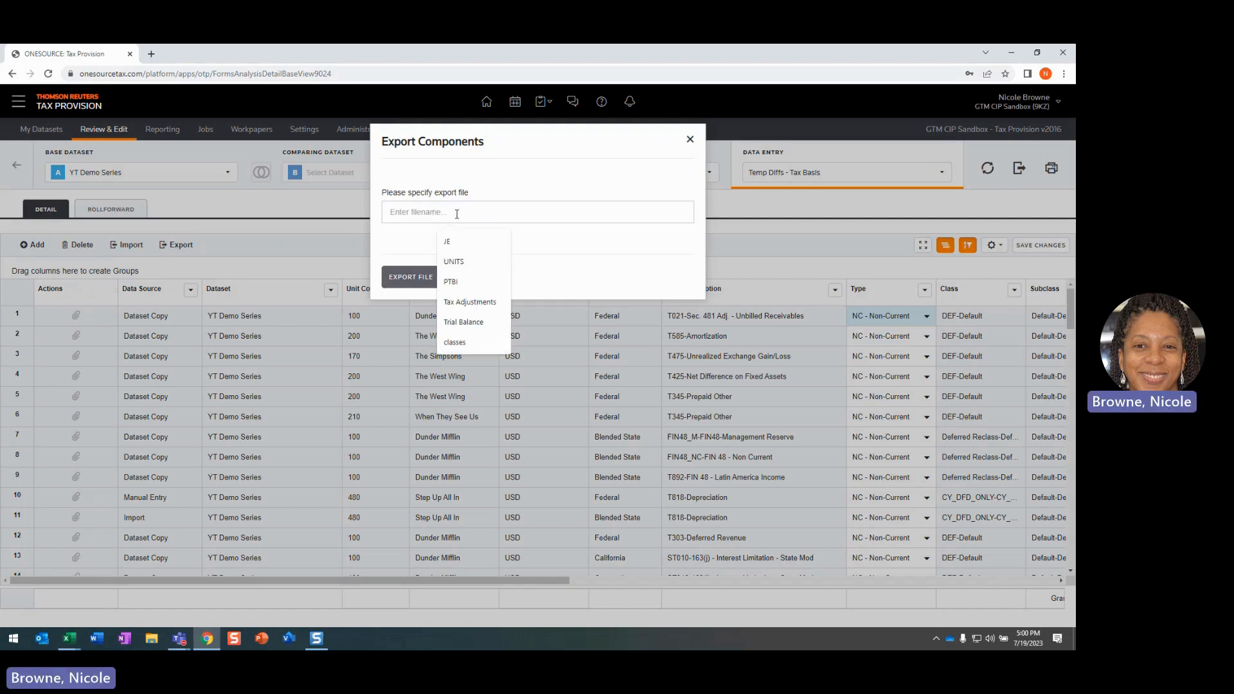
type("tem")
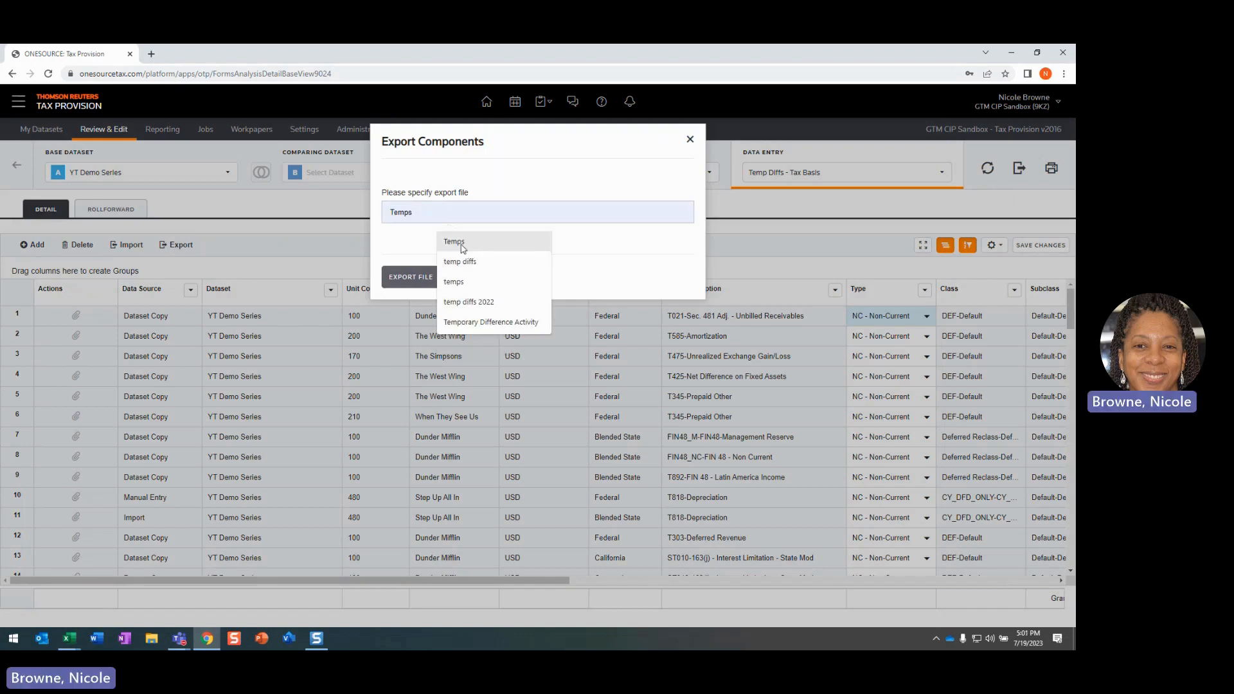
left_click(463, 242)
left_click(411, 277)
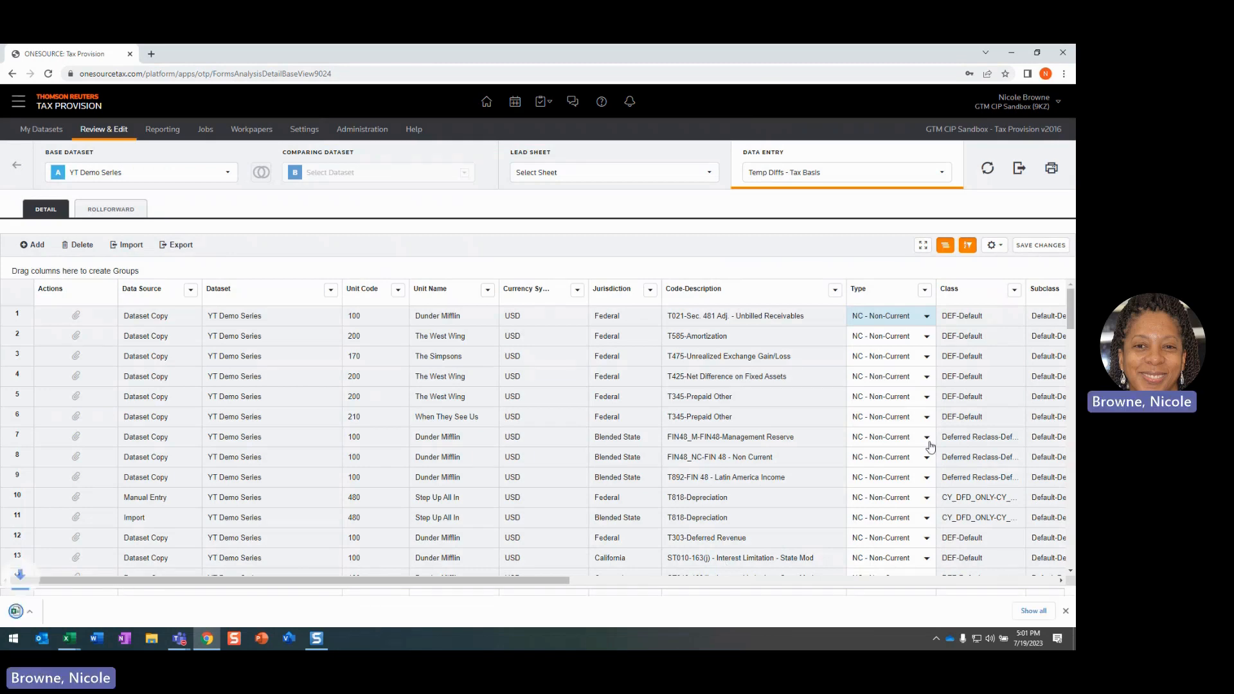
Step: Open the exported Temps workbook and review its sheets against the data entry types listed in Tax Provision
left_click(105, 617)
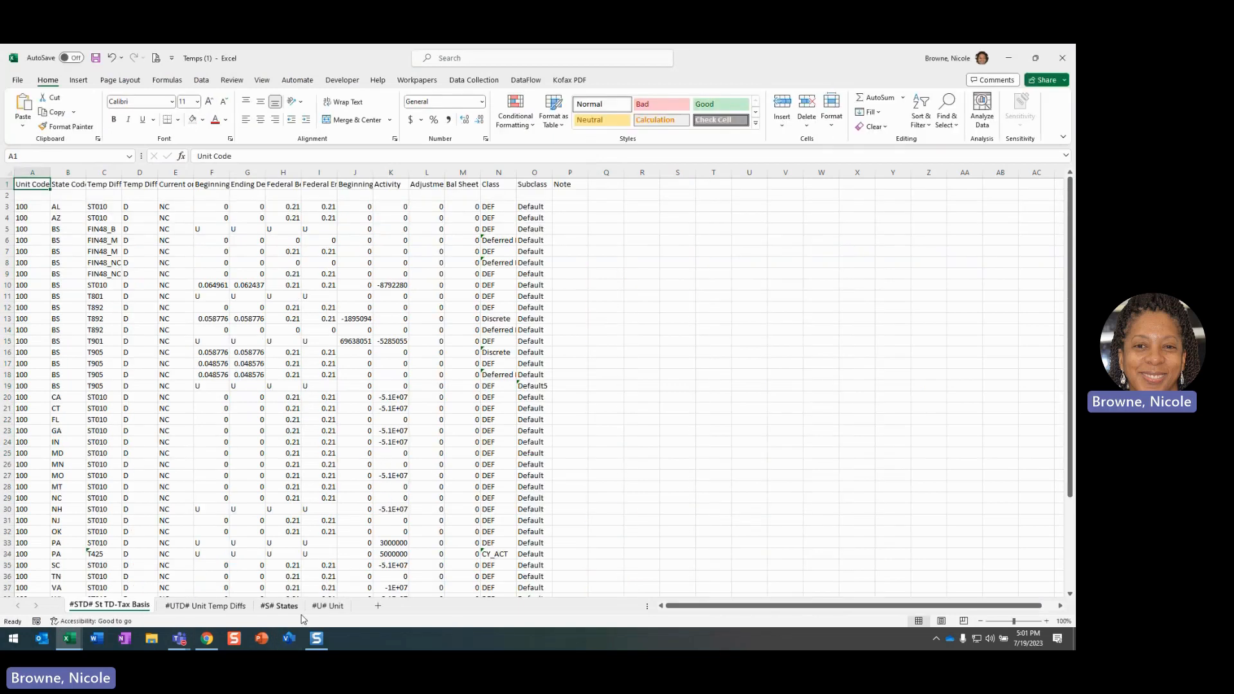
left_click(207, 638)
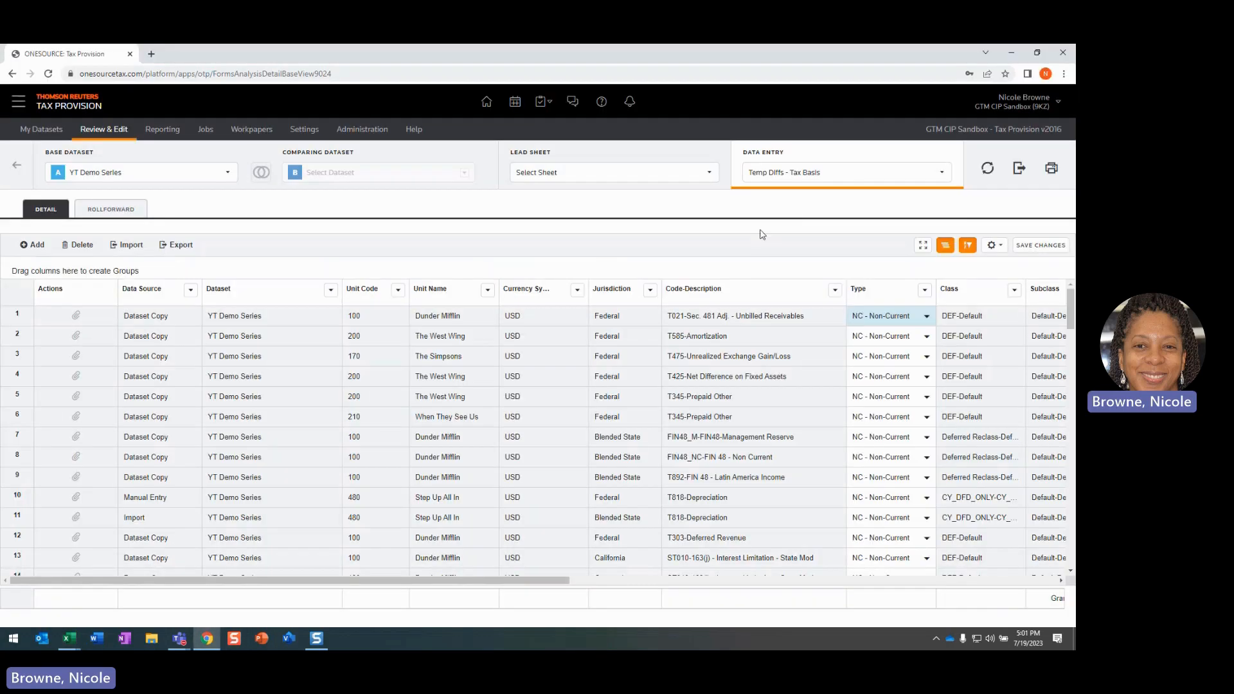
left_click(941, 172)
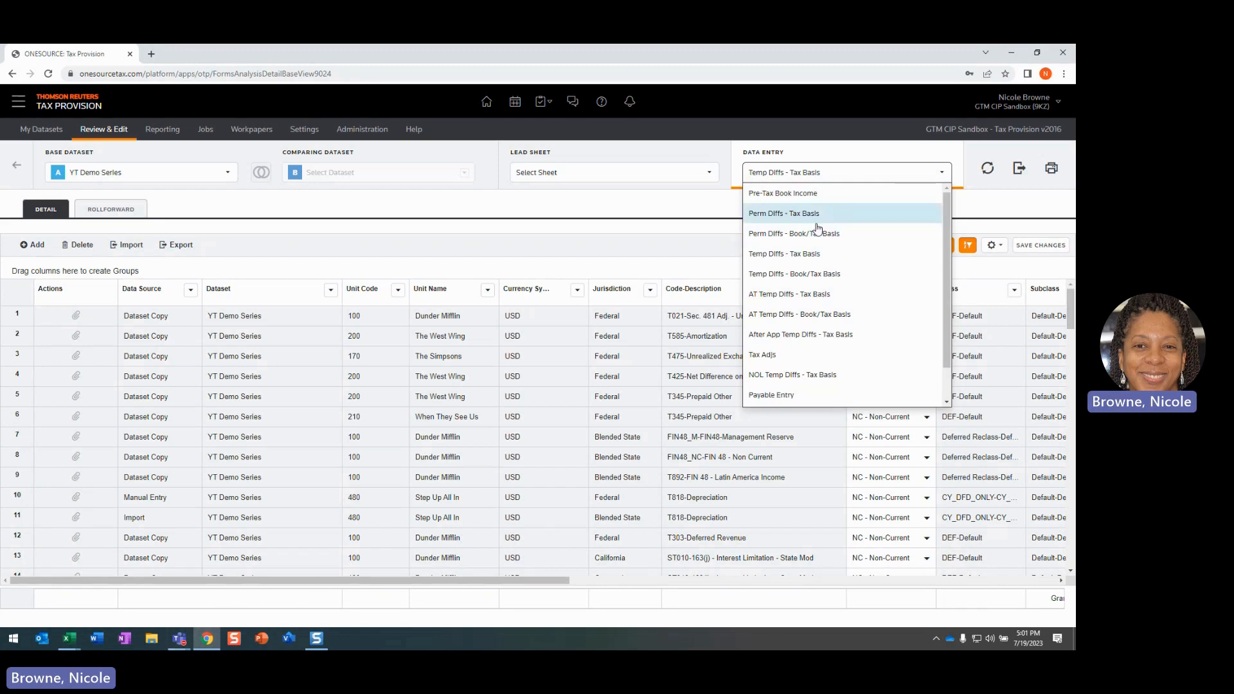
left_click(69, 638)
left_click(408, 597)
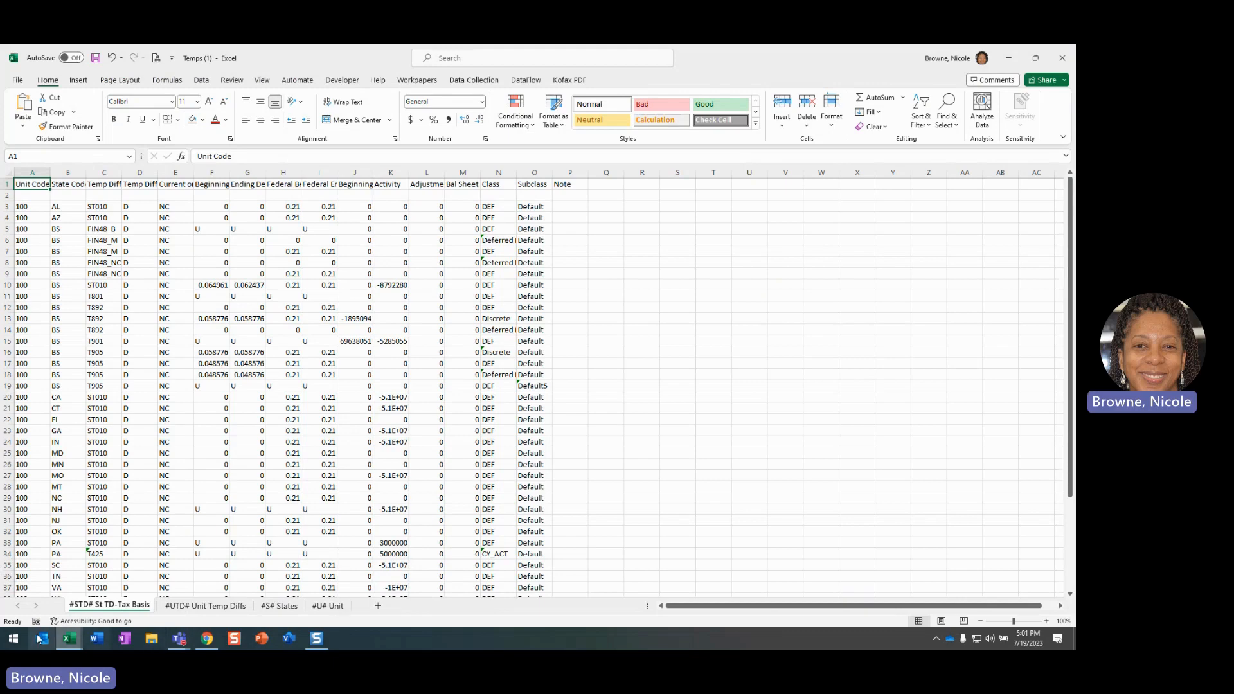
Step: Browse the sheets of the YT Demo Series (1) workbook and view its full sheet list
mouse_move(69, 638)
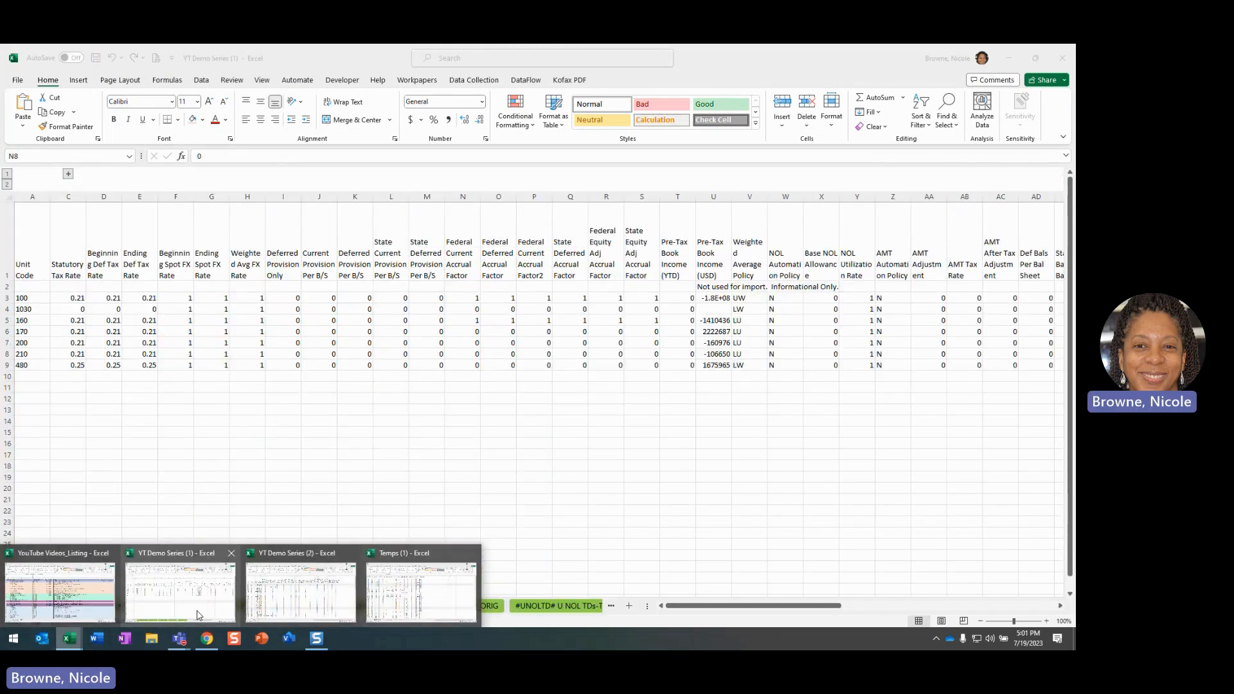
left_click(198, 615)
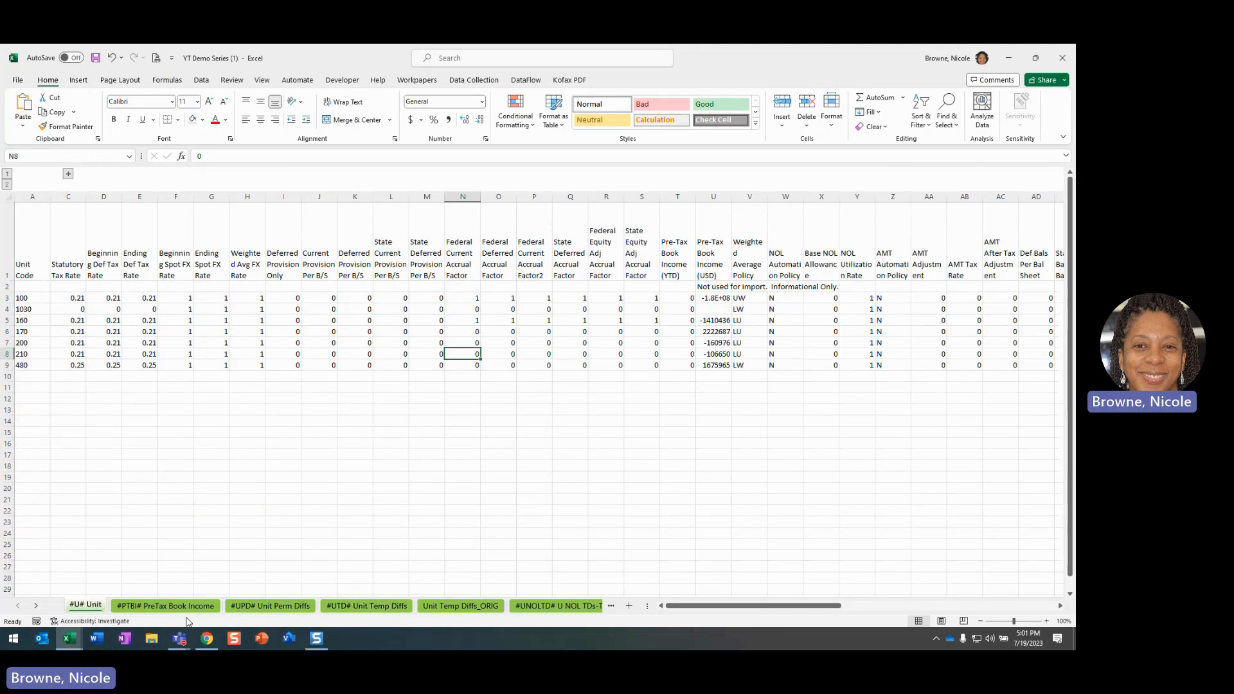
left_click(36, 606)
left_click(36, 606)
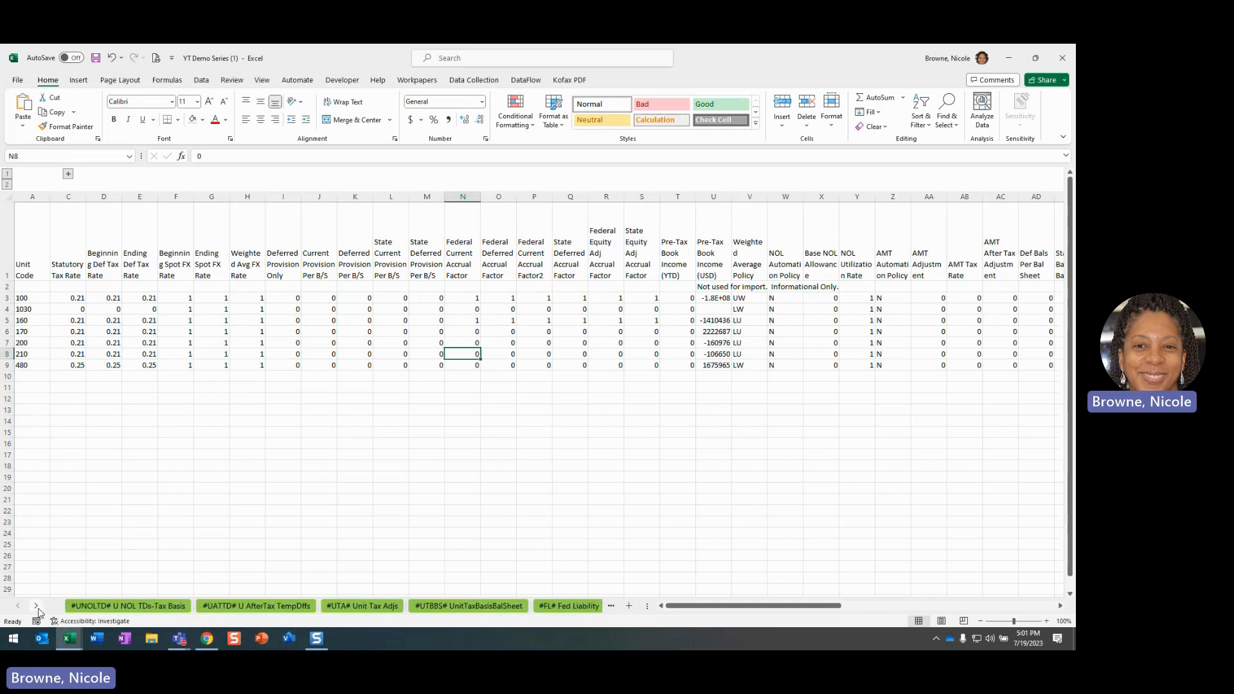
left_click(35, 606)
left_click(36, 606)
left_click(36, 607)
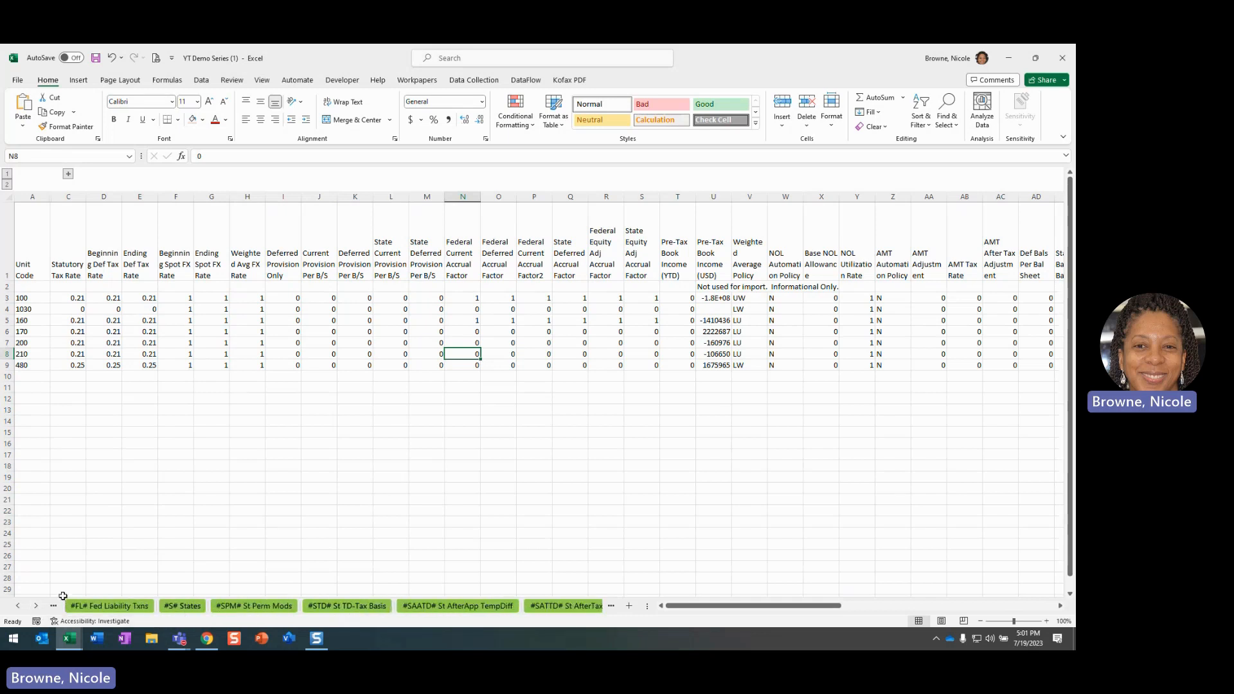
right_click(23, 608)
mouse_move(153, 471)
left_mouse_down()
mouse_move(145, 547)
mouse_move(142, 461)
left_mouse_up()
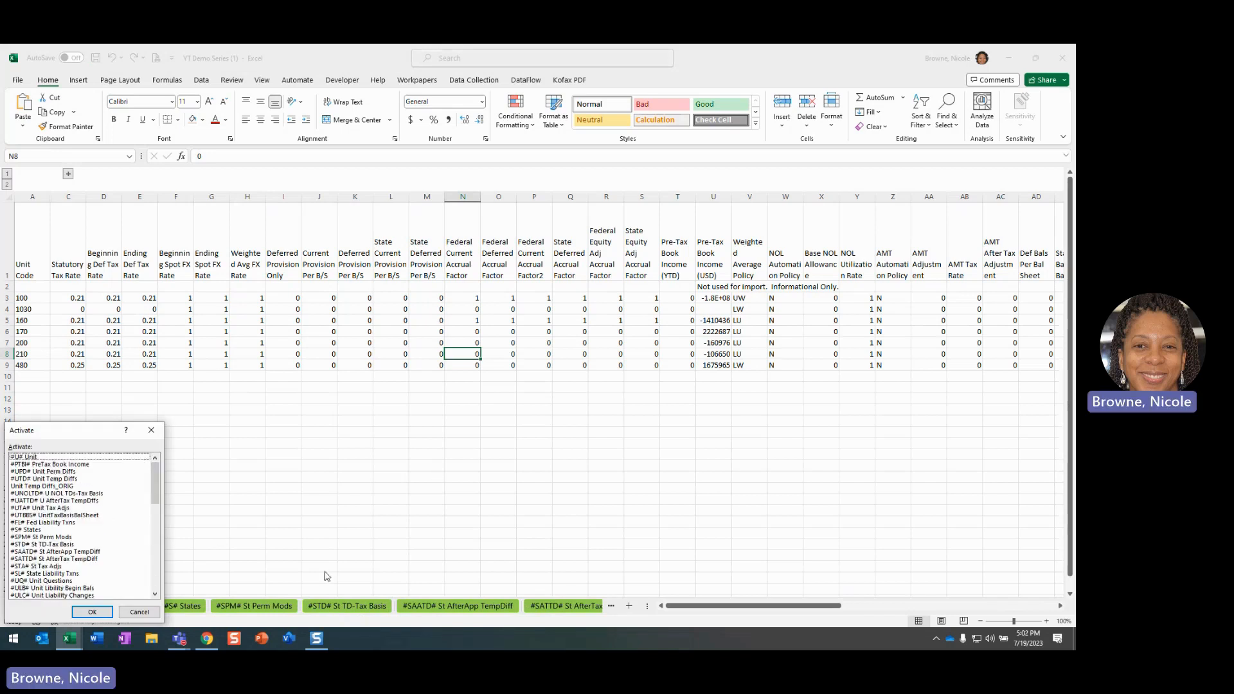
left_click(139, 612)
Step: Return to the Temps (1) workbook and widen the Activity column on the #STD# St TD-Tax Basis sheet
mouse_move(72, 645)
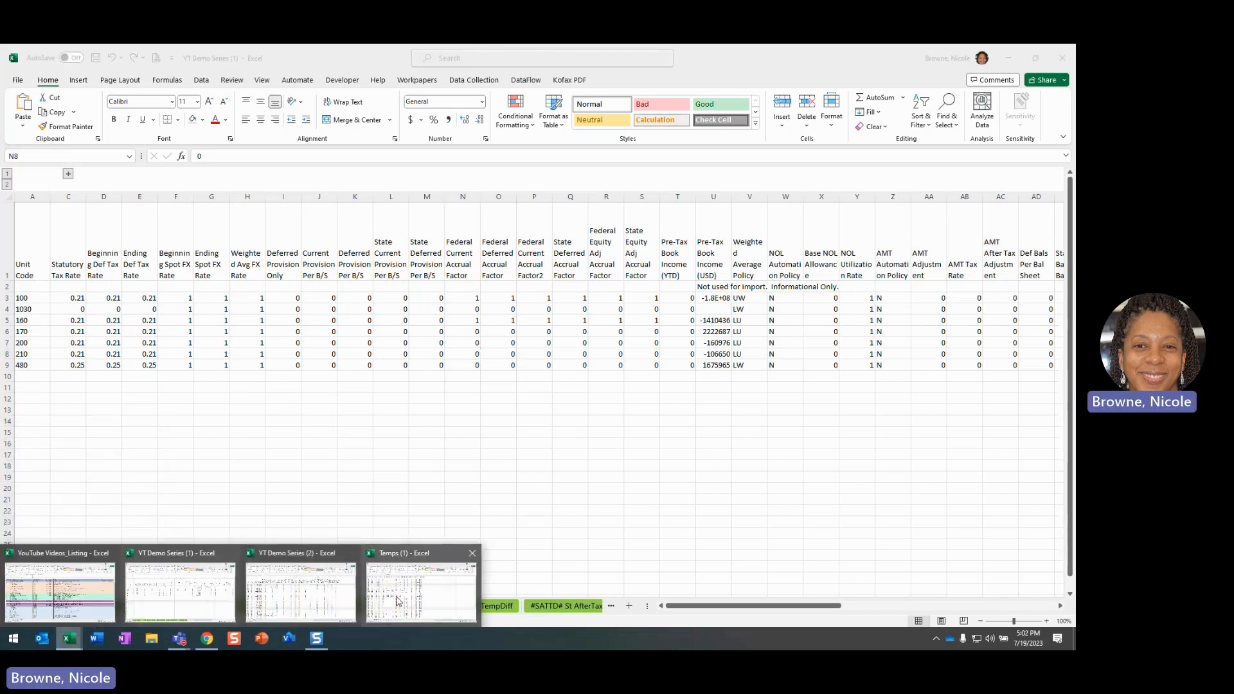
left_click(408, 601)
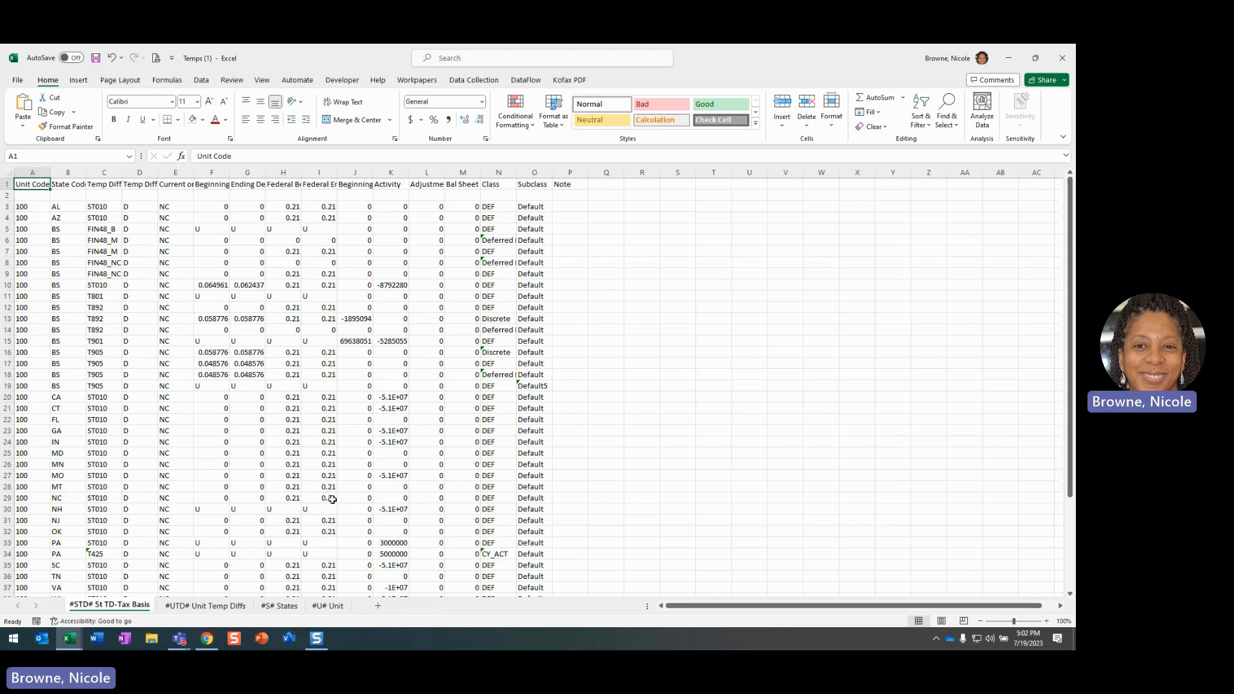
left_click_drag(409, 172, 420, 173)
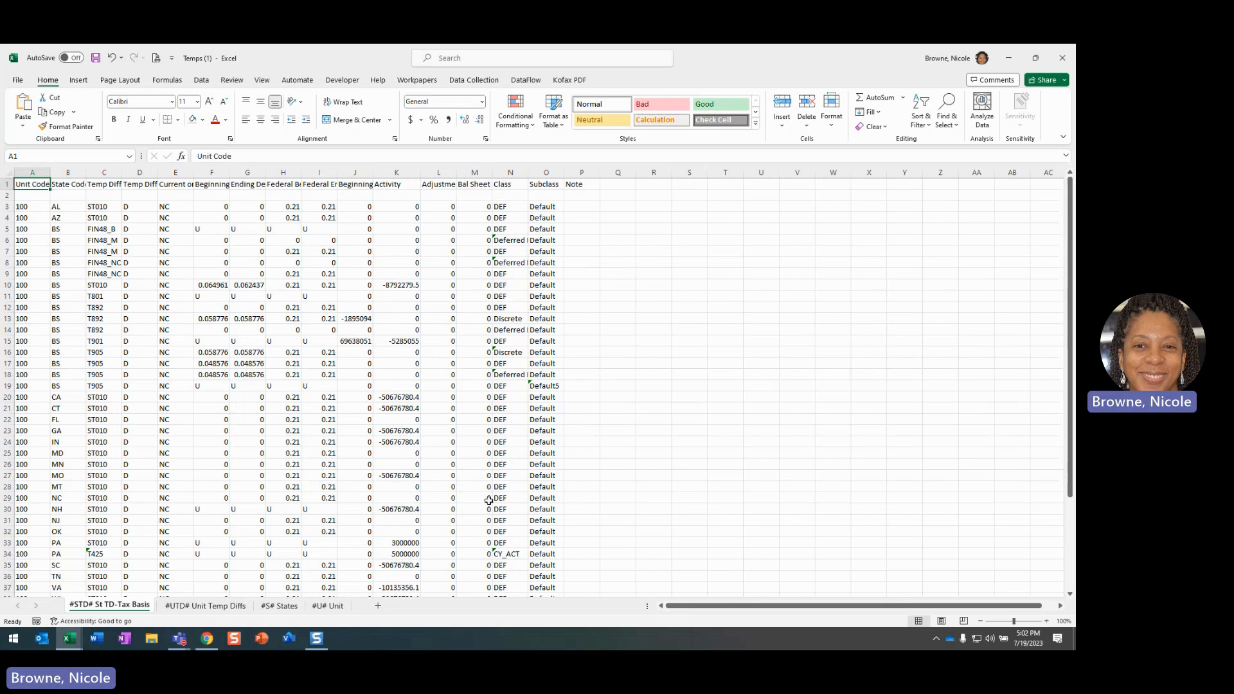
Step: Switch to Tax Provision and show the Manage Units page for the YT Demo Series dataset
left_click(207, 639)
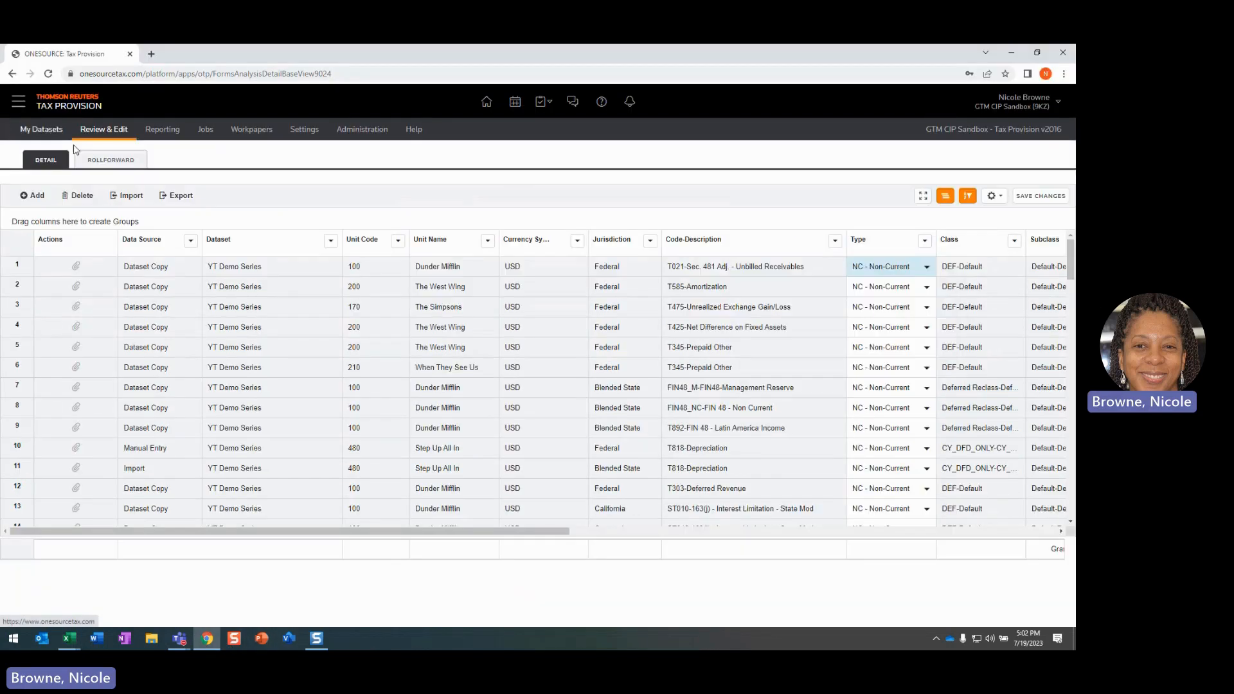
left_click(41, 129)
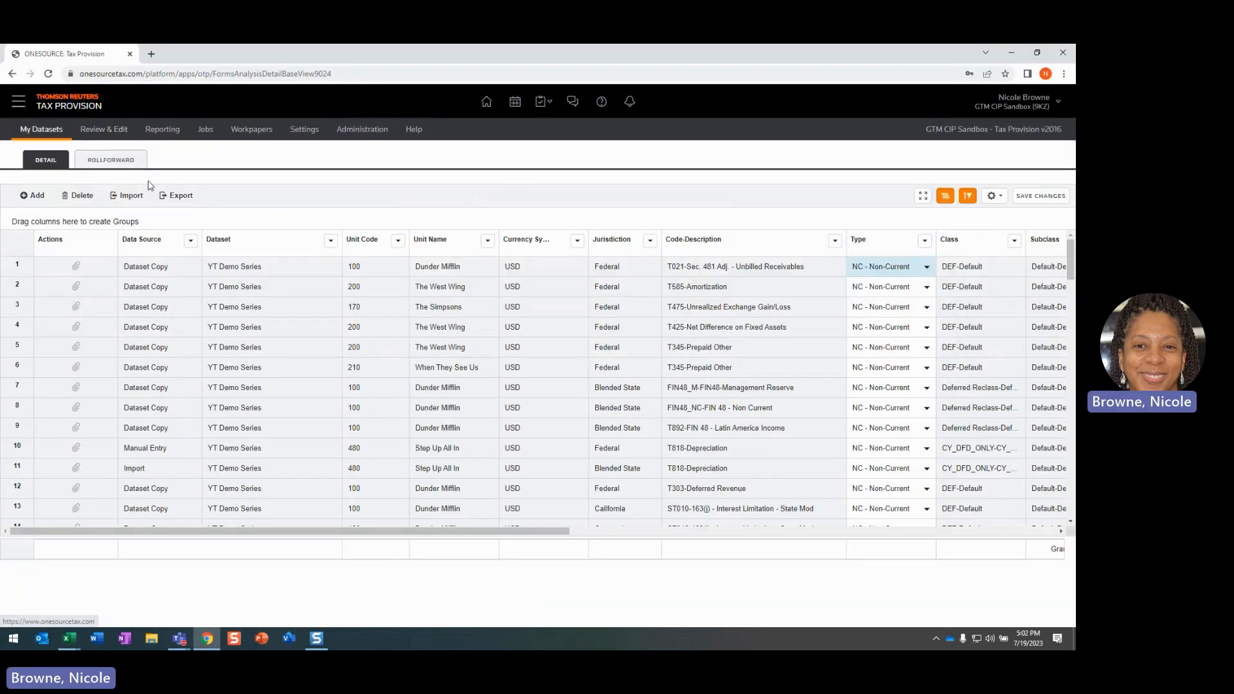
left_click(471, 255)
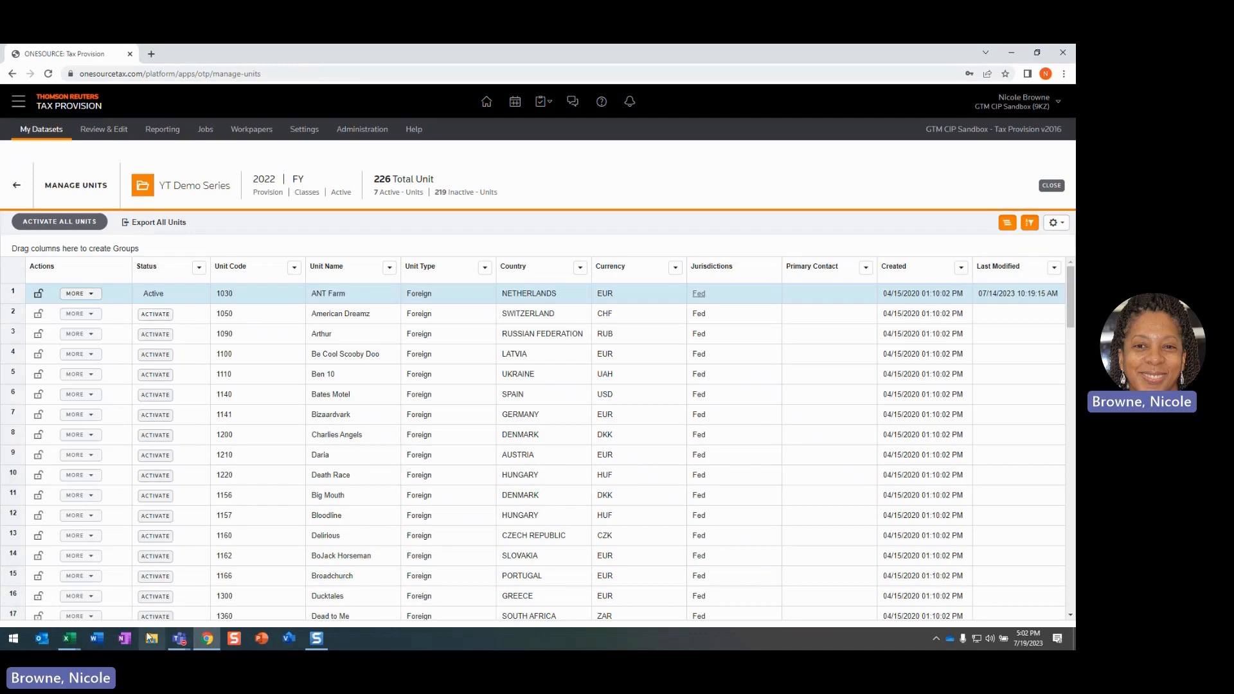
Step: On the #U# Unit sheet of the Temps (1) workbook, copy the unit 480 row into row 10 and set its unit code to 550
mouse_move(75, 645)
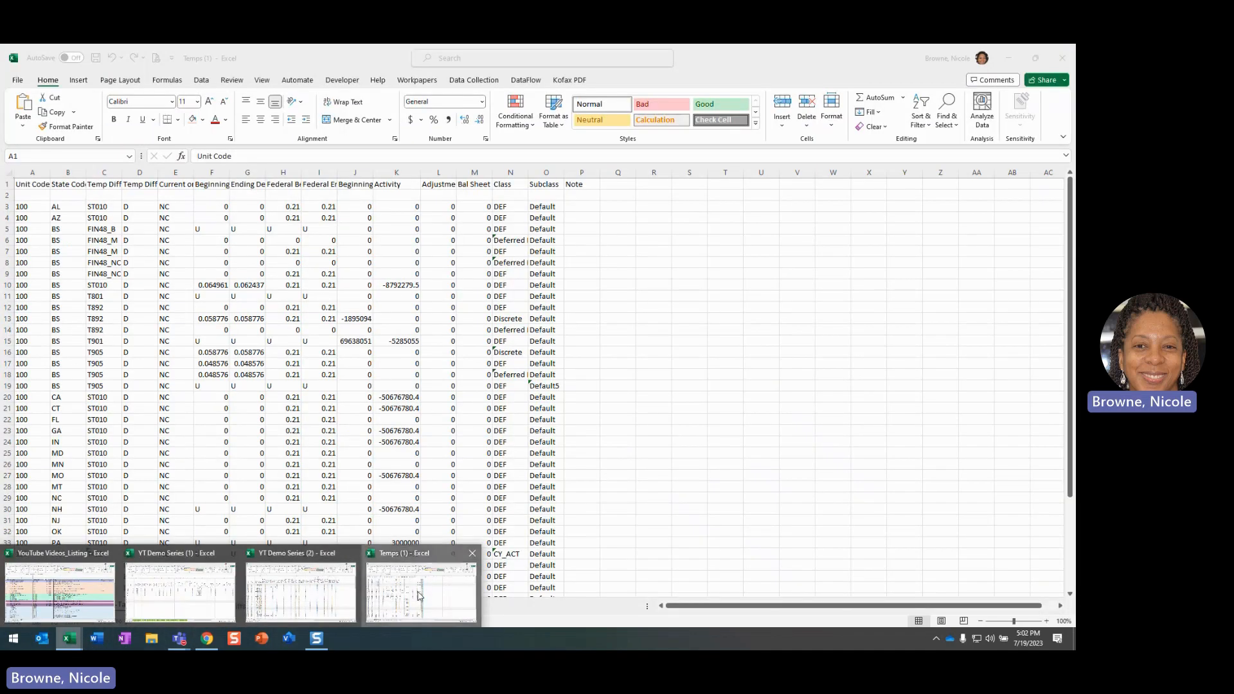
left_click(409, 609)
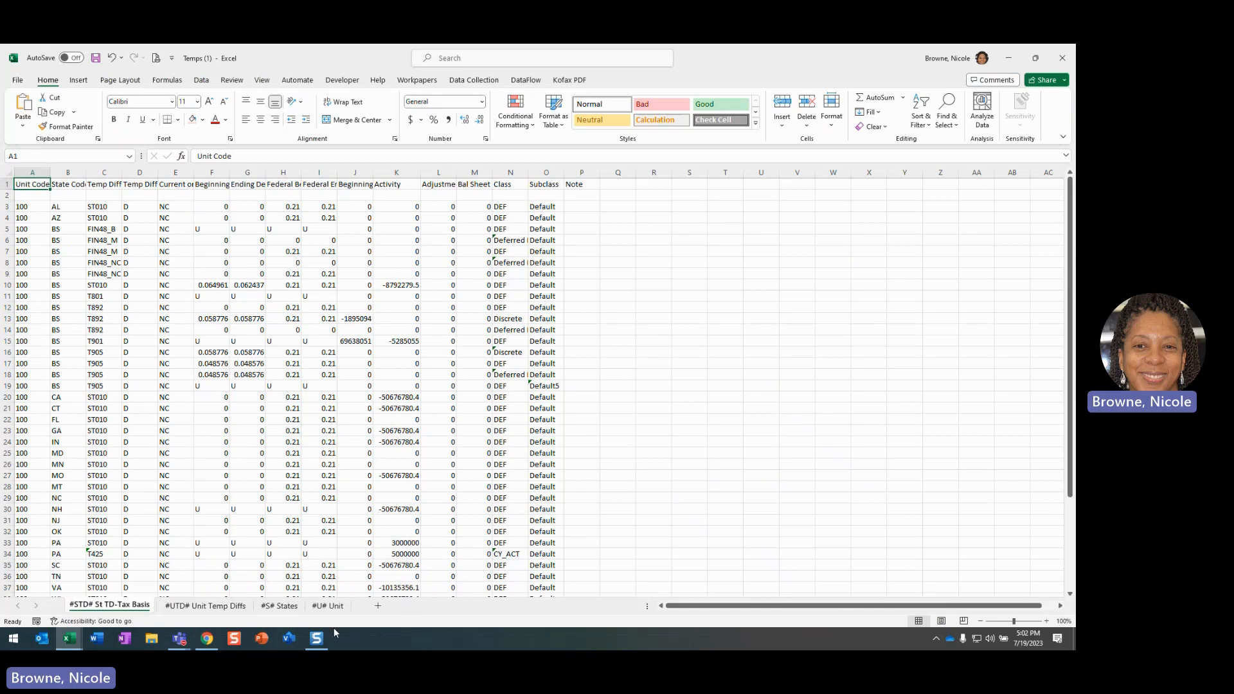
left_click(327, 607)
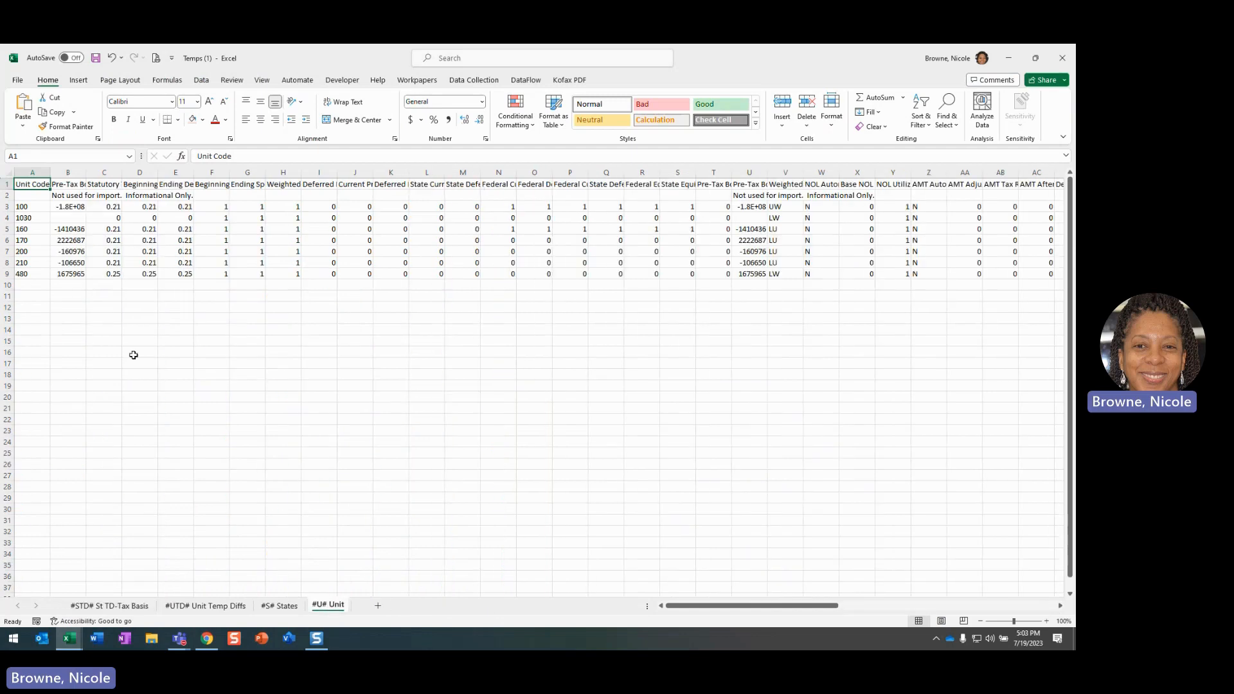
left_click(20, 286)
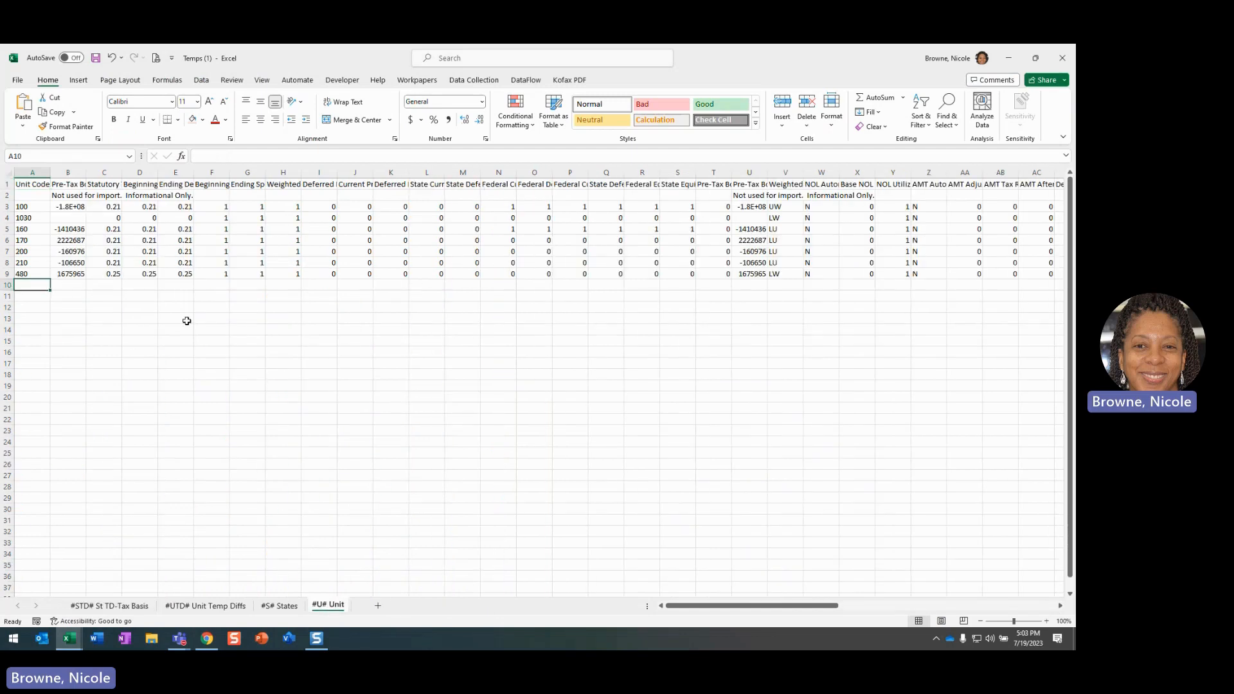
left_click(7, 273)
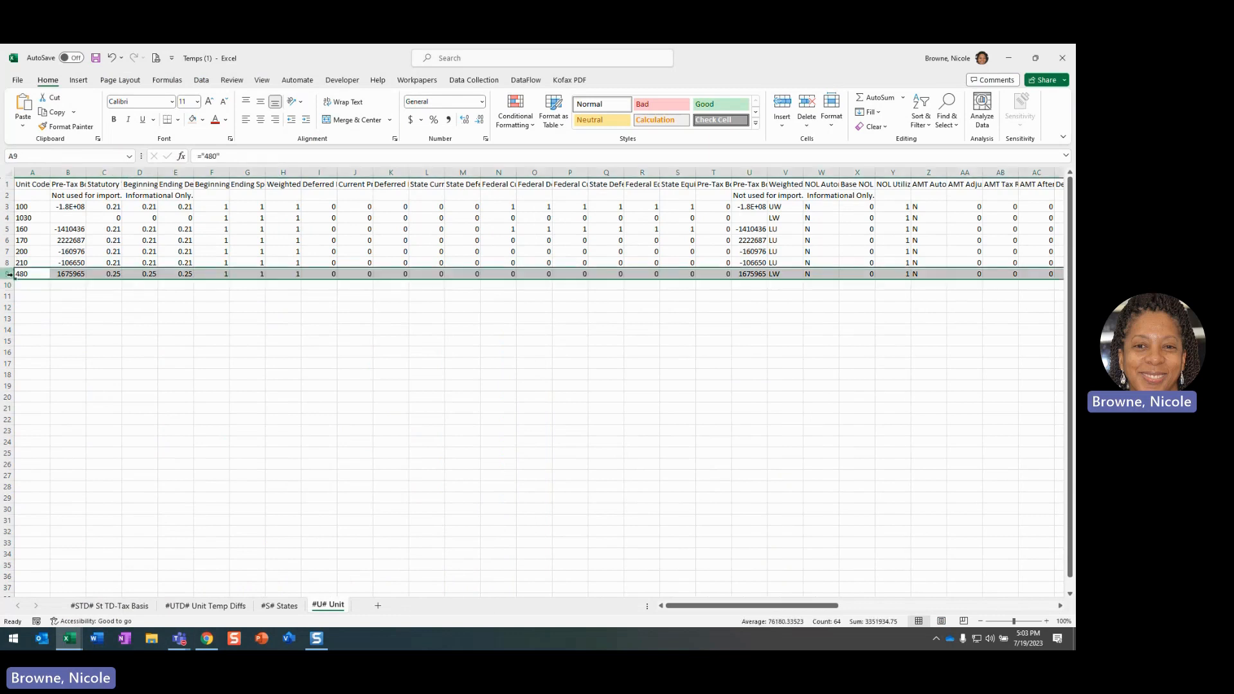
key("ctrl+c")
left_click(40, 284)
key("ctrl+v")
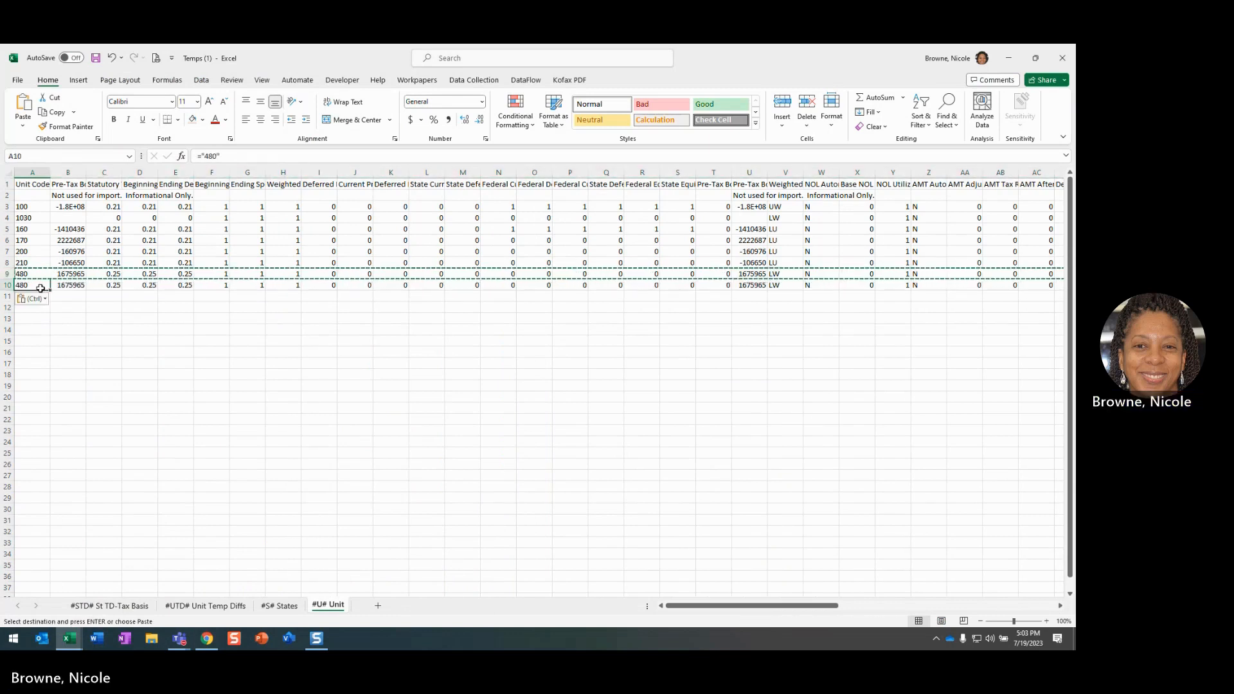
type("550")
key("Return")
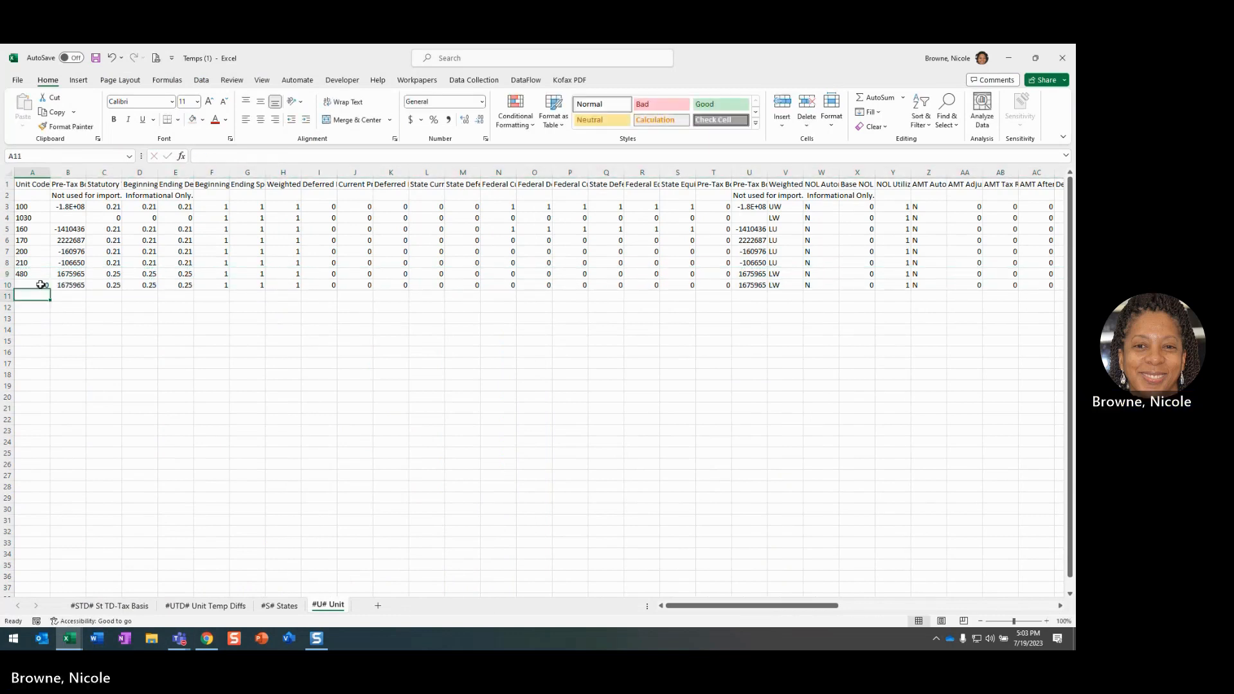
Step: Clear the pre-tax book income in B10 for unit 550 and shade cells C10 to W10 with a light orange fill
left_click(59, 285)
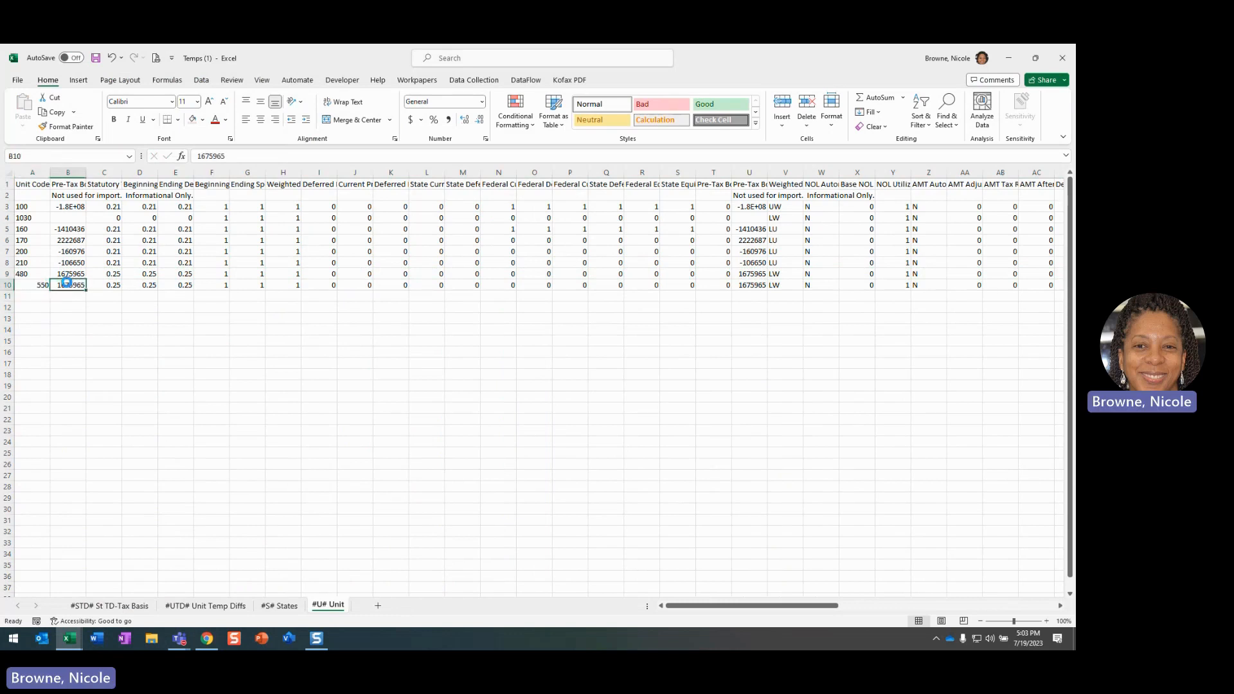
key("Delete")
left_click_drag(109, 284, 829, 284)
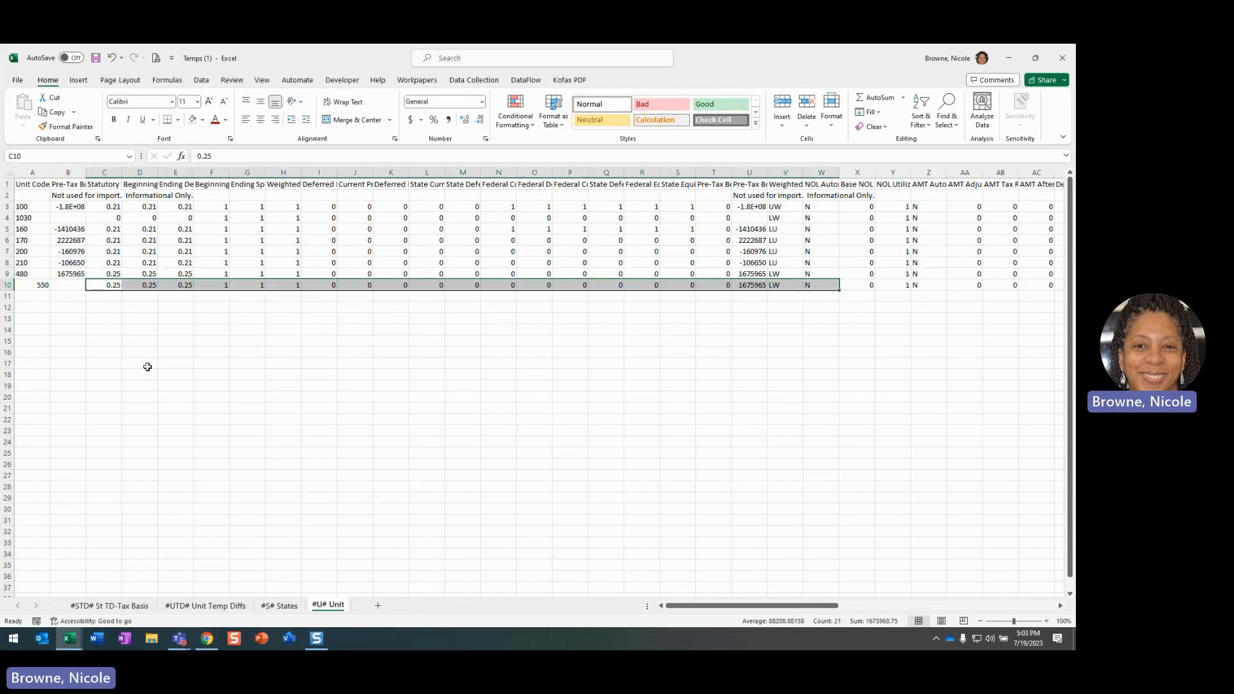
left_click(192, 119)
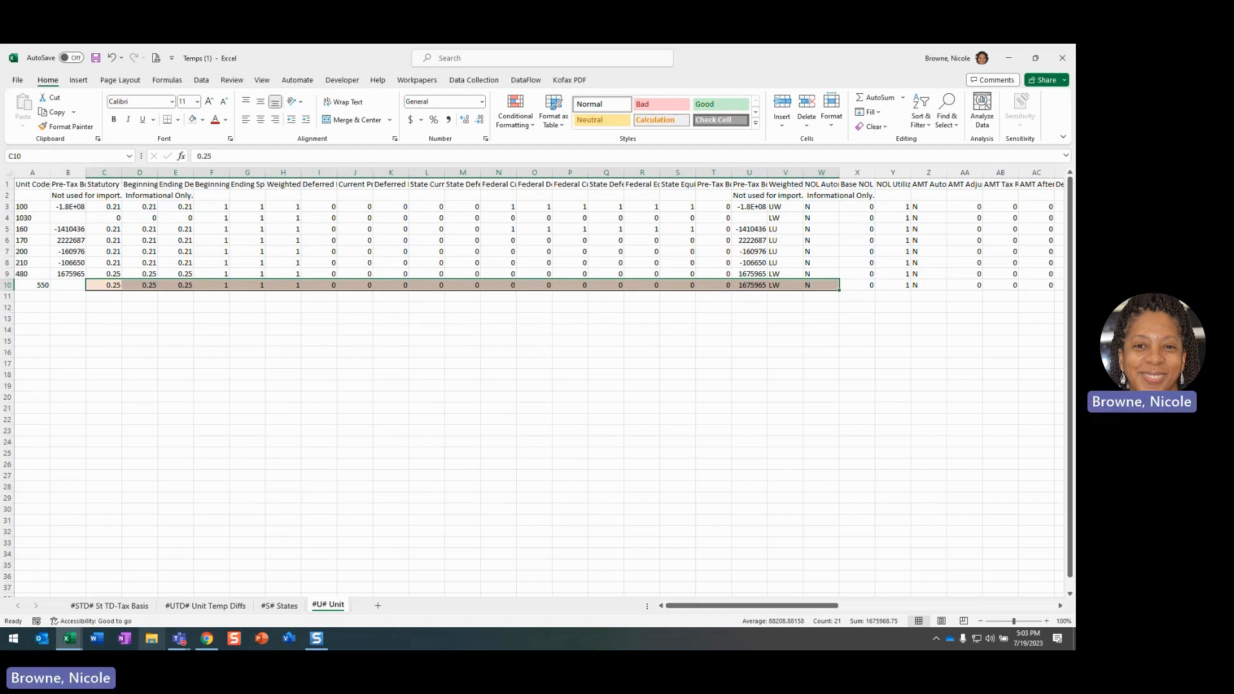
Step: On the #UTD# Unit Temp Diffs sheet, delete all data rows from row 4 down
left_click(220, 608)
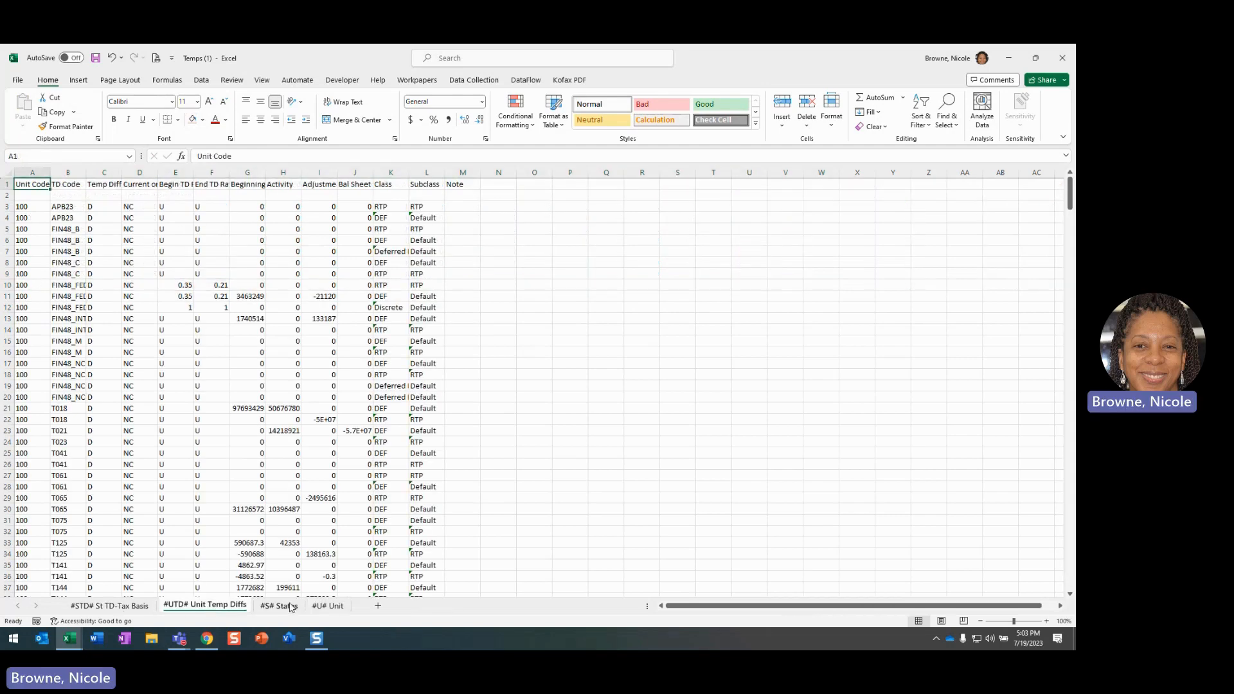
left_click(8, 219)
right_click(160, 362)
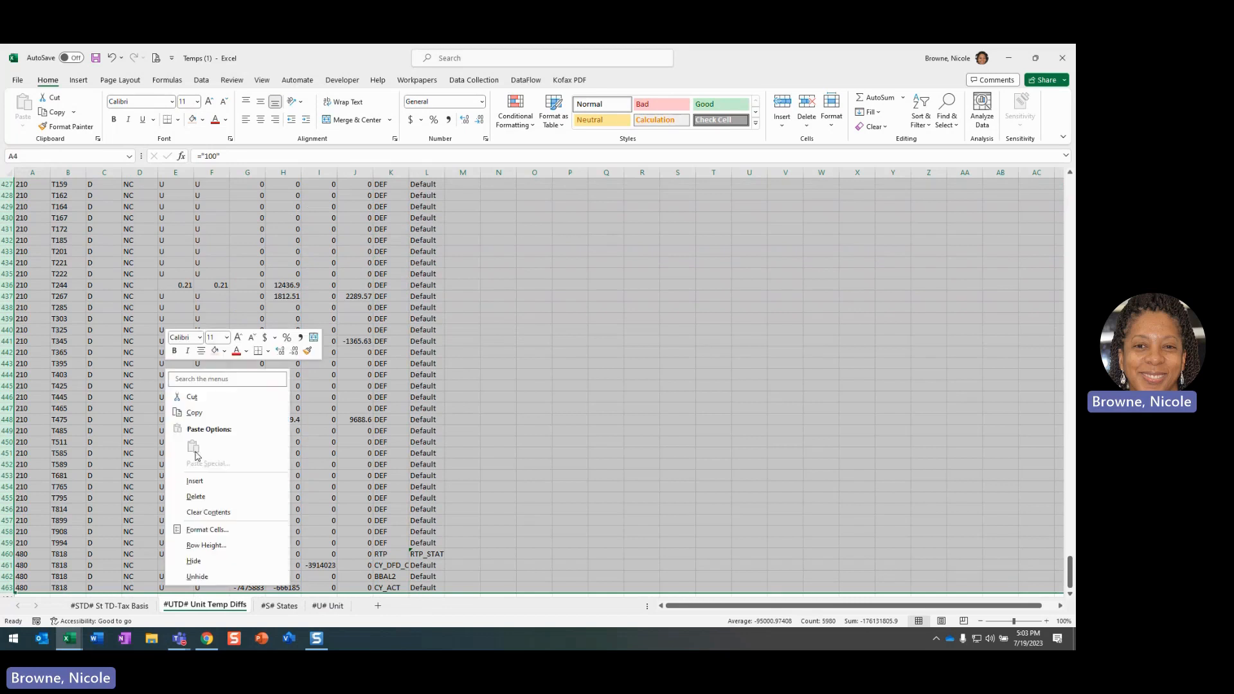
left_click(209, 501)
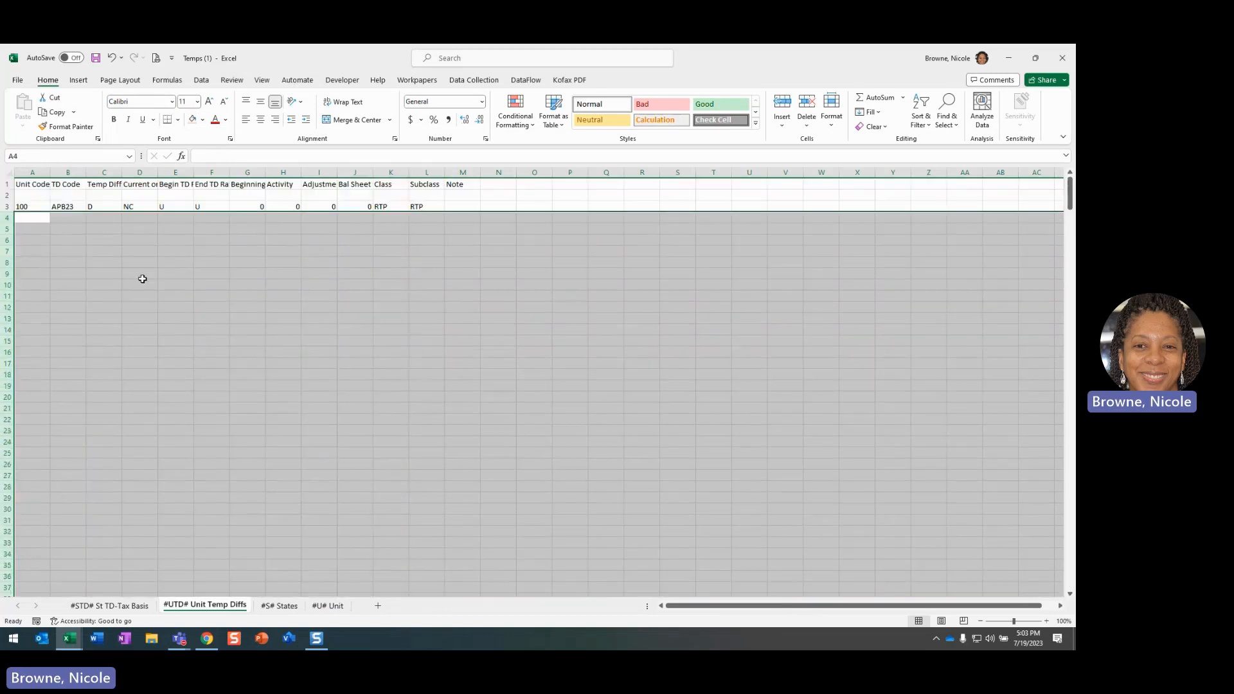
left_click(34, 219)
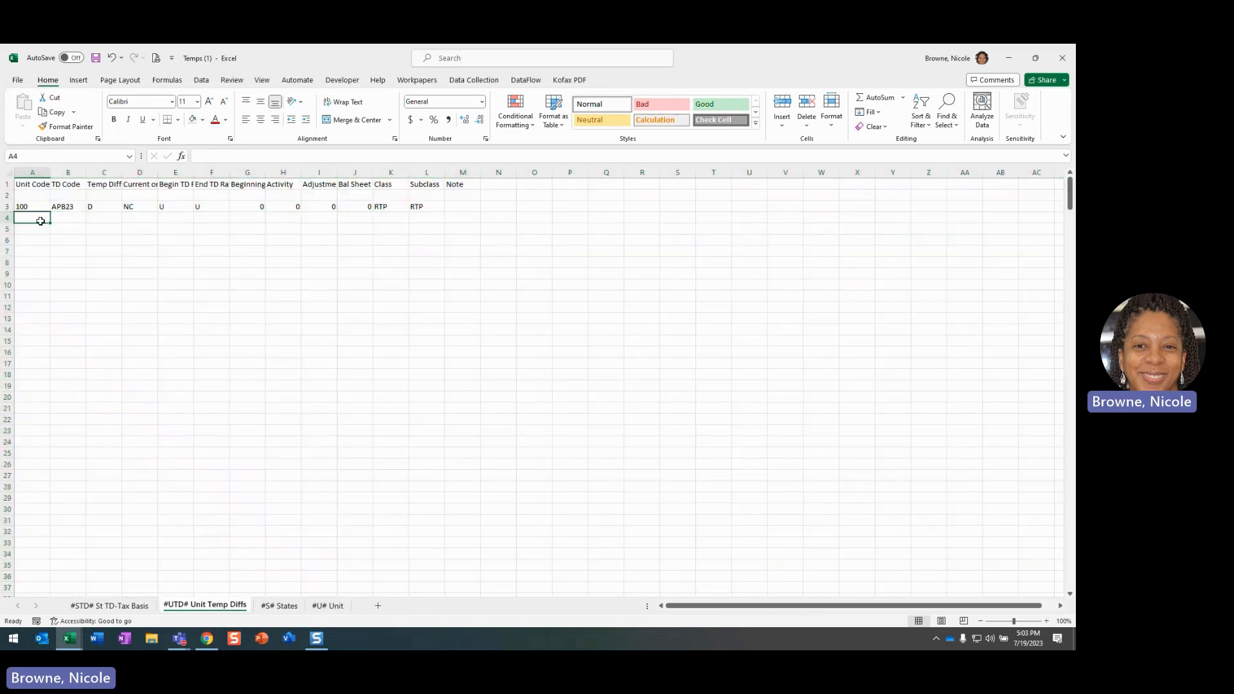
Step: Copy the remaining APB23 row into row 4 and set the copy's unit code to 550
left_click(6, 207)
key("ctrl+c")
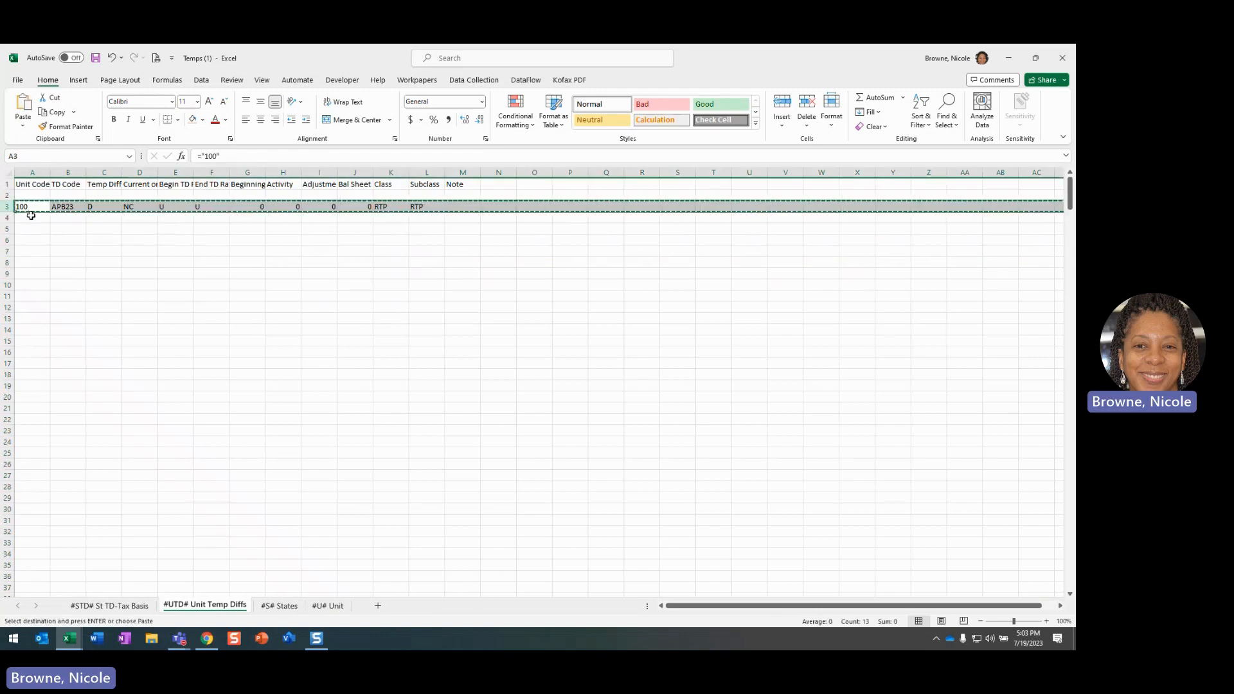
left_click(33, 217)
key("ctrl+v")
type("550")
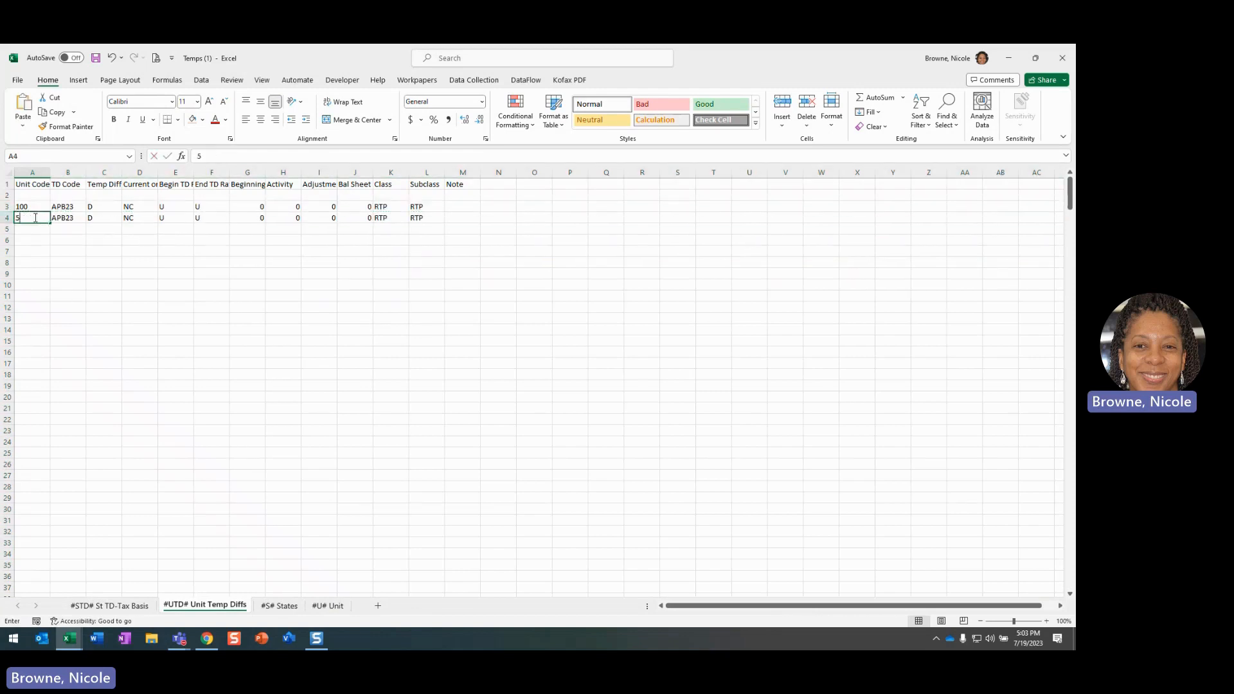
key("Return")
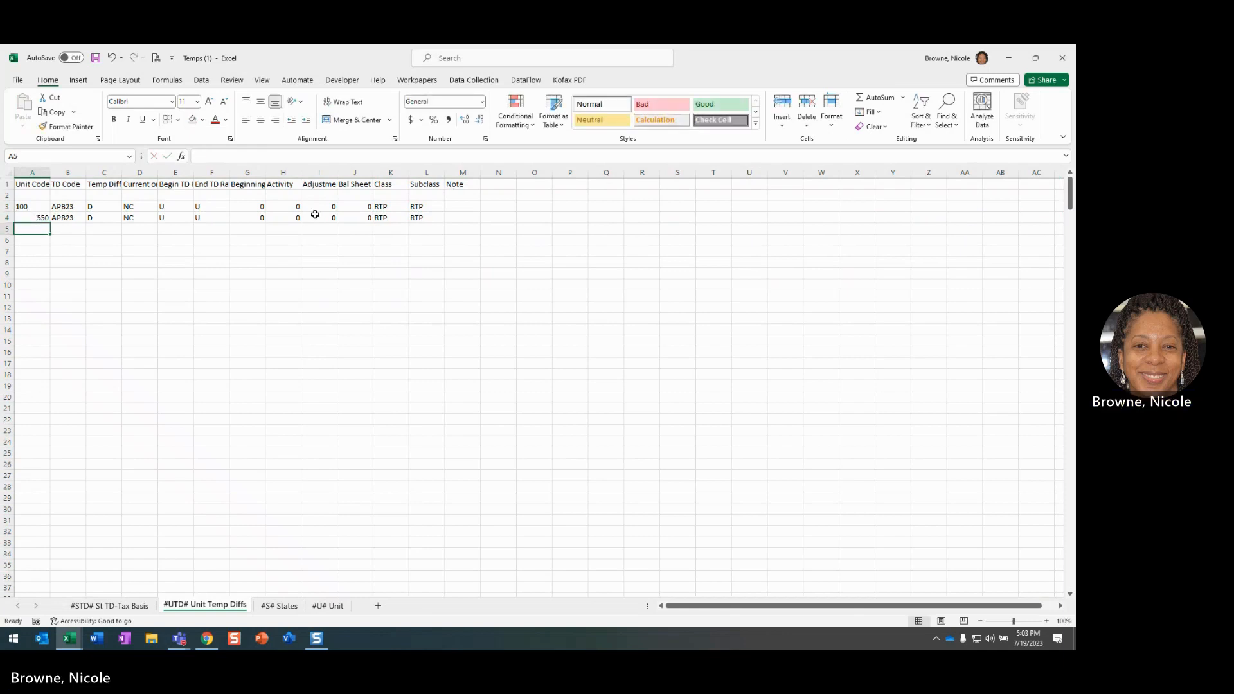
Step: Clear the Beginning through Bal Sheet amounts in G4:J4 of the unit 550 row and delete the unit 100 row above it
left_click_drag(247, 218, 355, 218)
key("Delete")
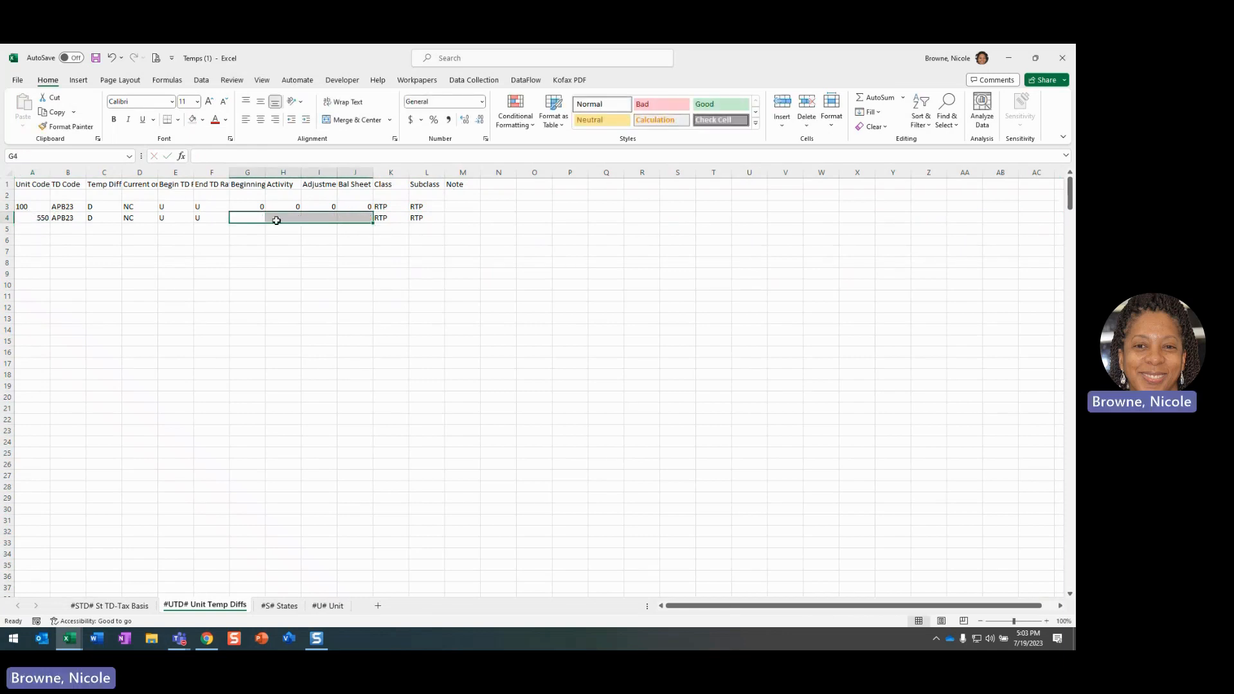
left_click(8, 206)
right_click(7, 207)
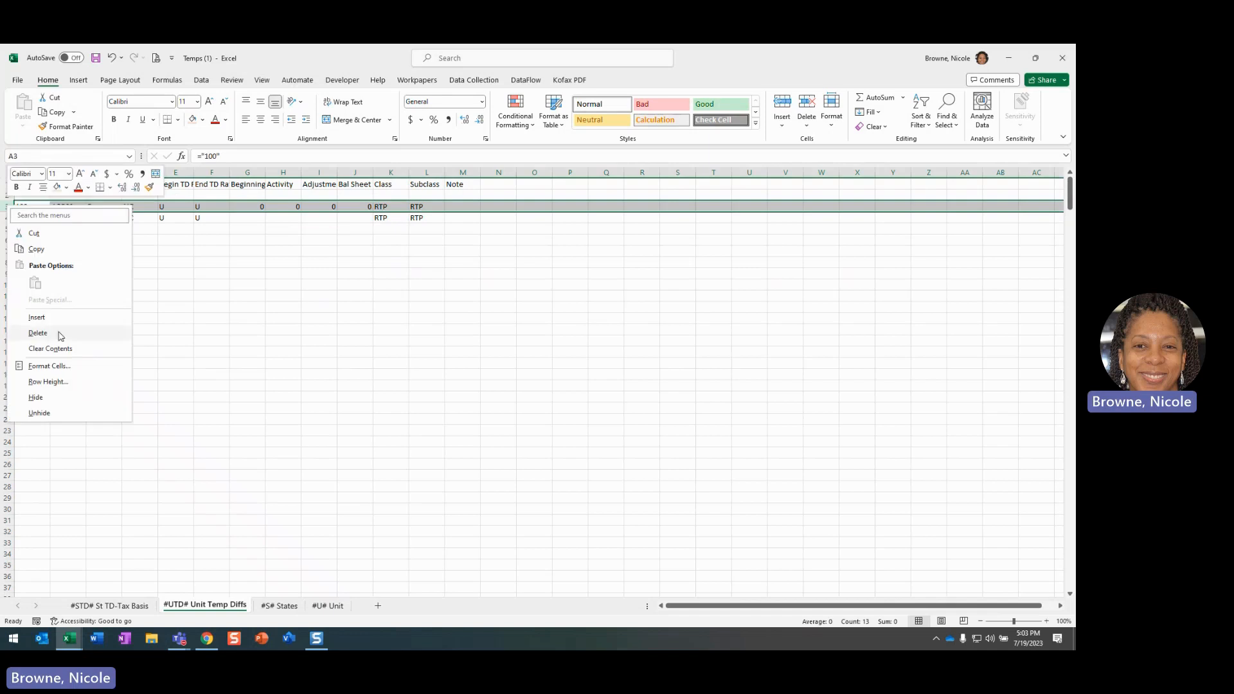
left_click(50, 334)
left_click(387, 209)
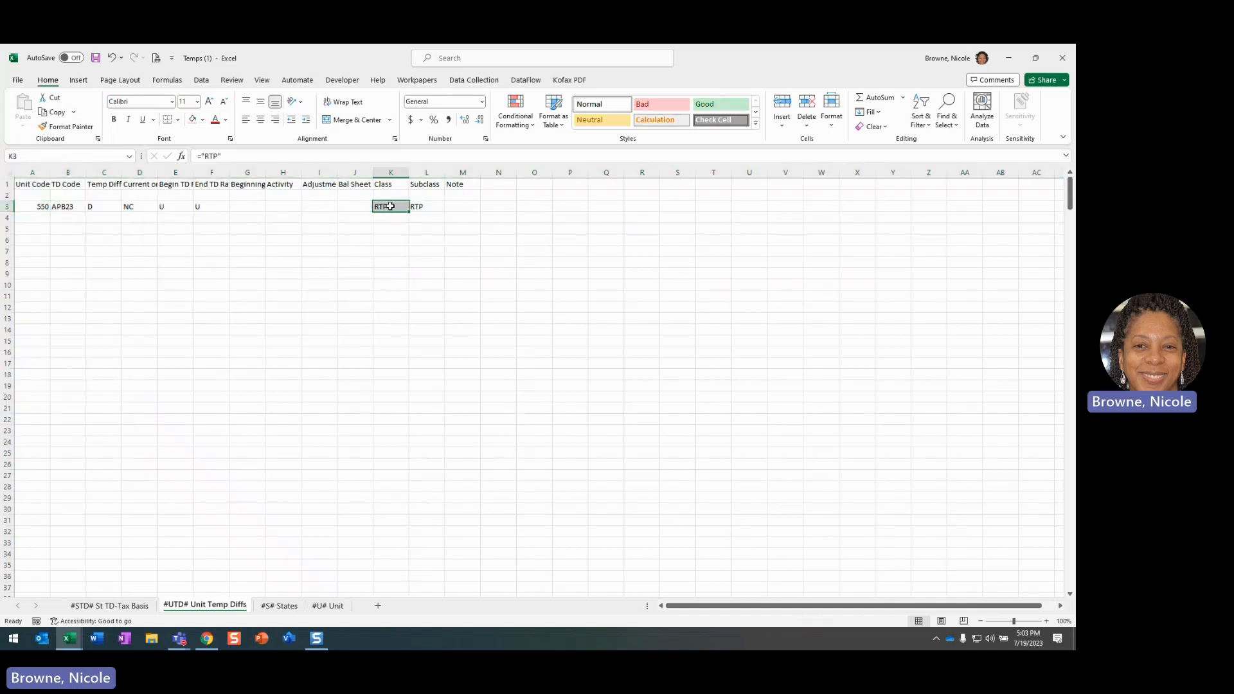
Step: Enter an adjustment of 10000000 in I3 for unit 550 and format it with thousands separators in Comma style
left_click(323, 211)
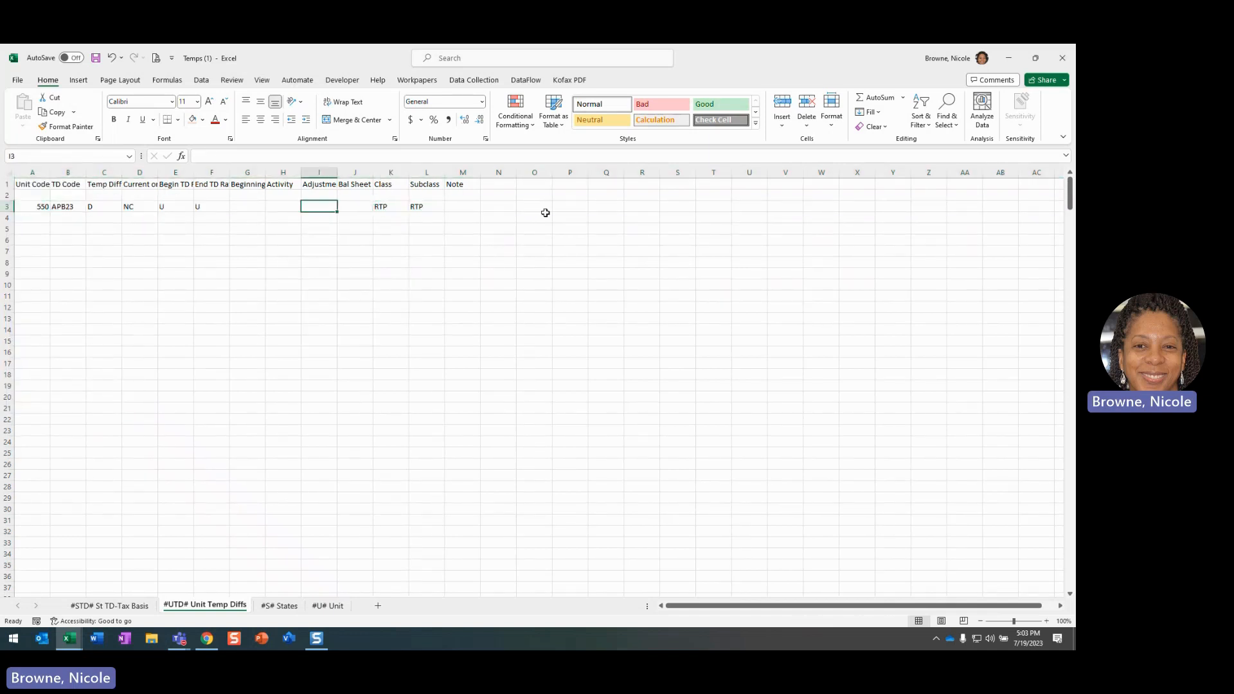
type("10000000")
key("Return")
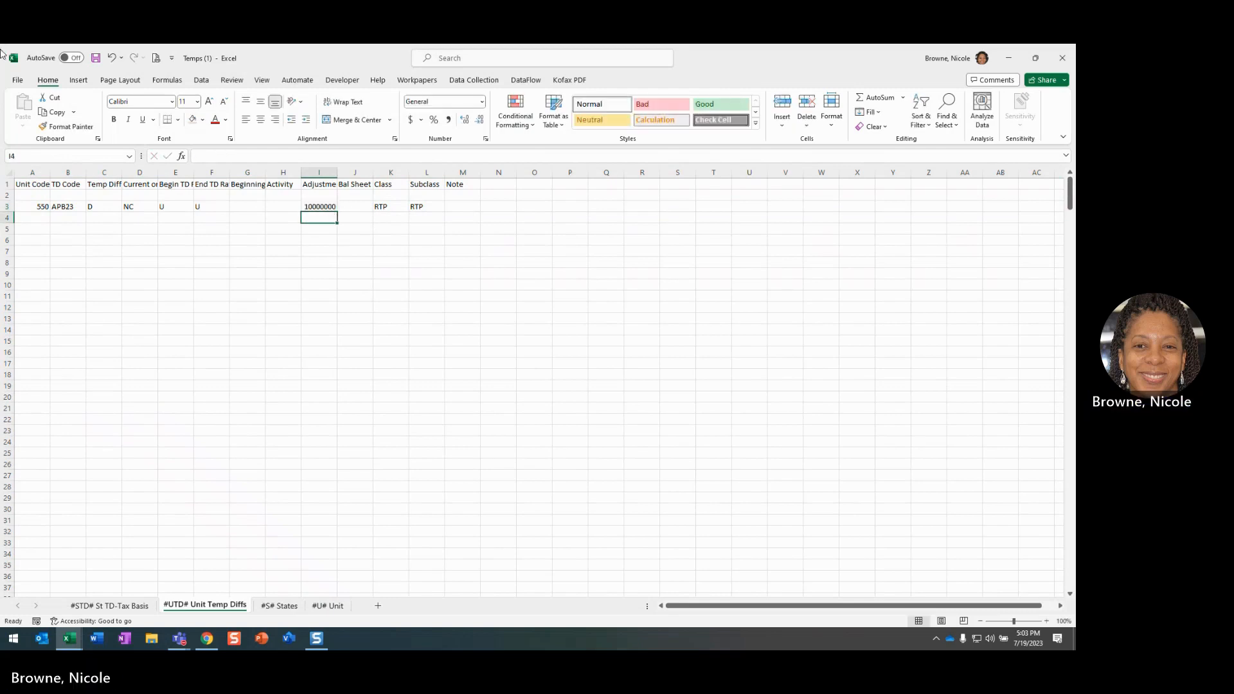
left_click(330, 206)
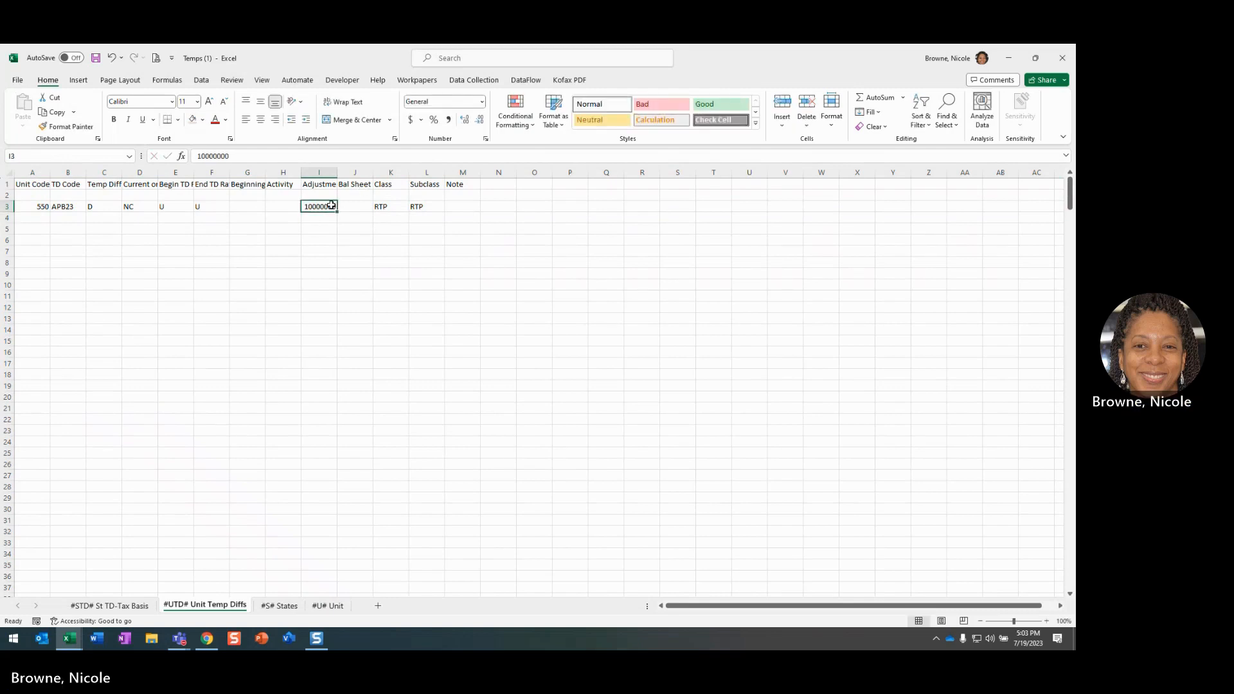
left_click(450, 120)
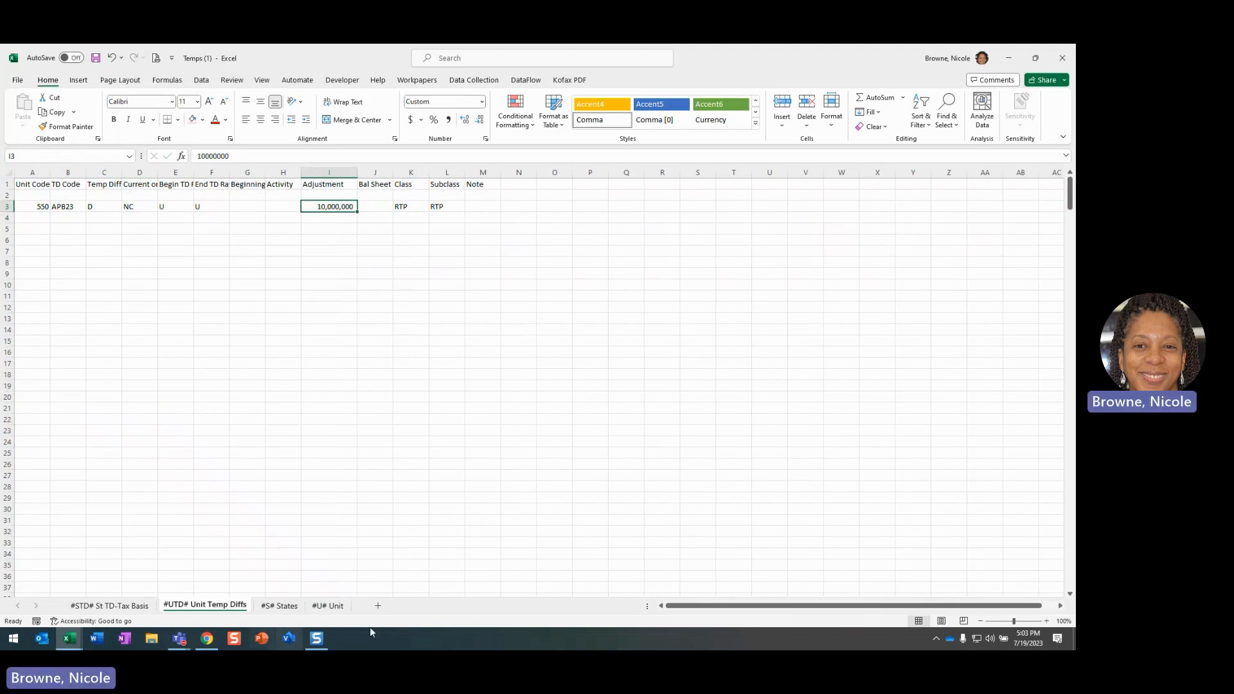
Step: Review the unit 550 row on the #U# Unit sheet and row 3 on the #UTD# Unit Temp Diffs sheet
left_click(328, 605)
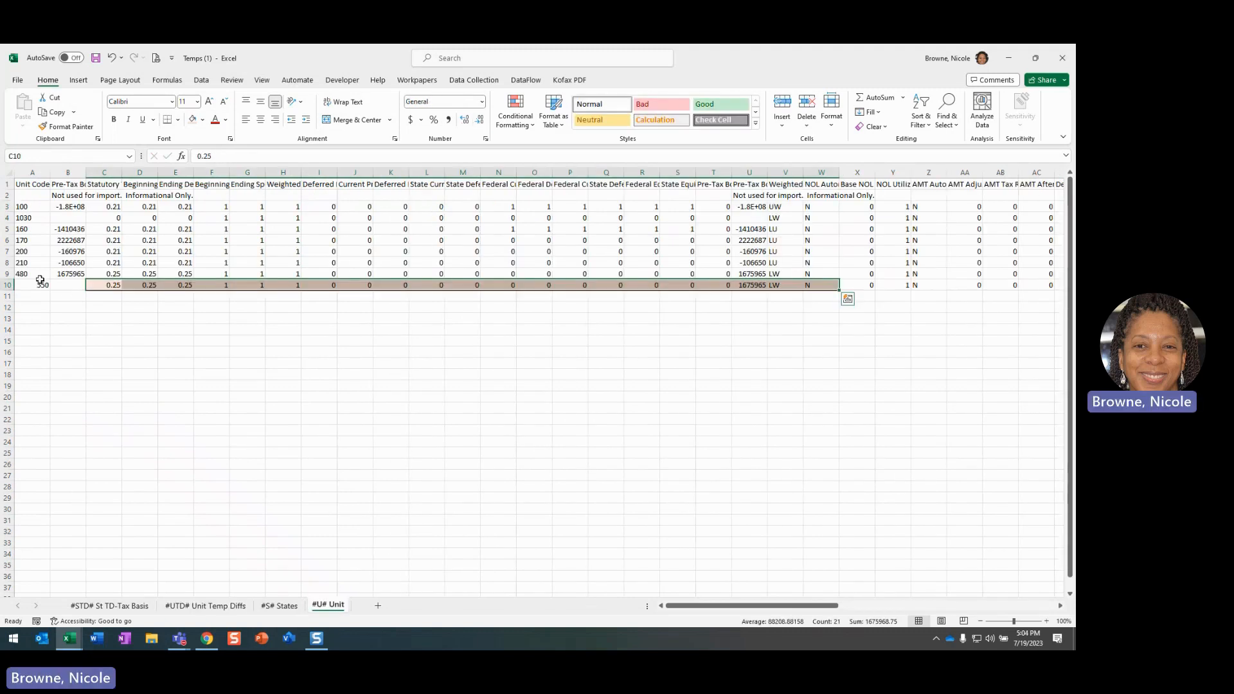
left_click(206, 606)
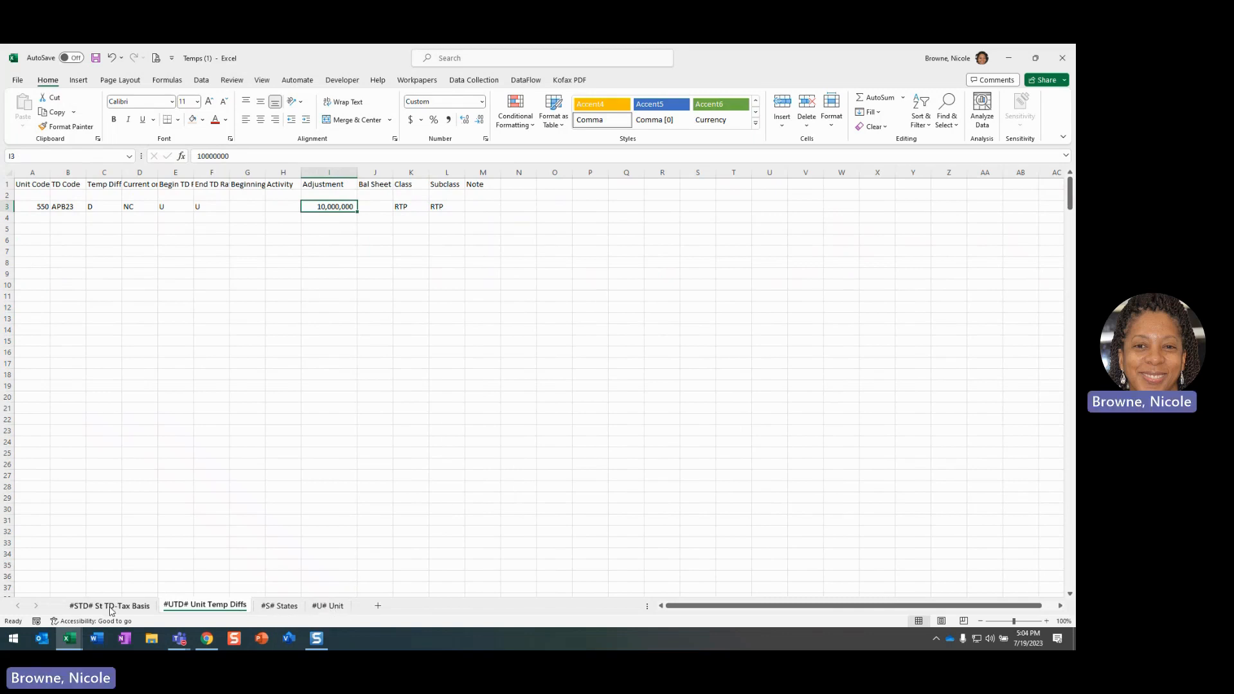
left_click(4, 206)
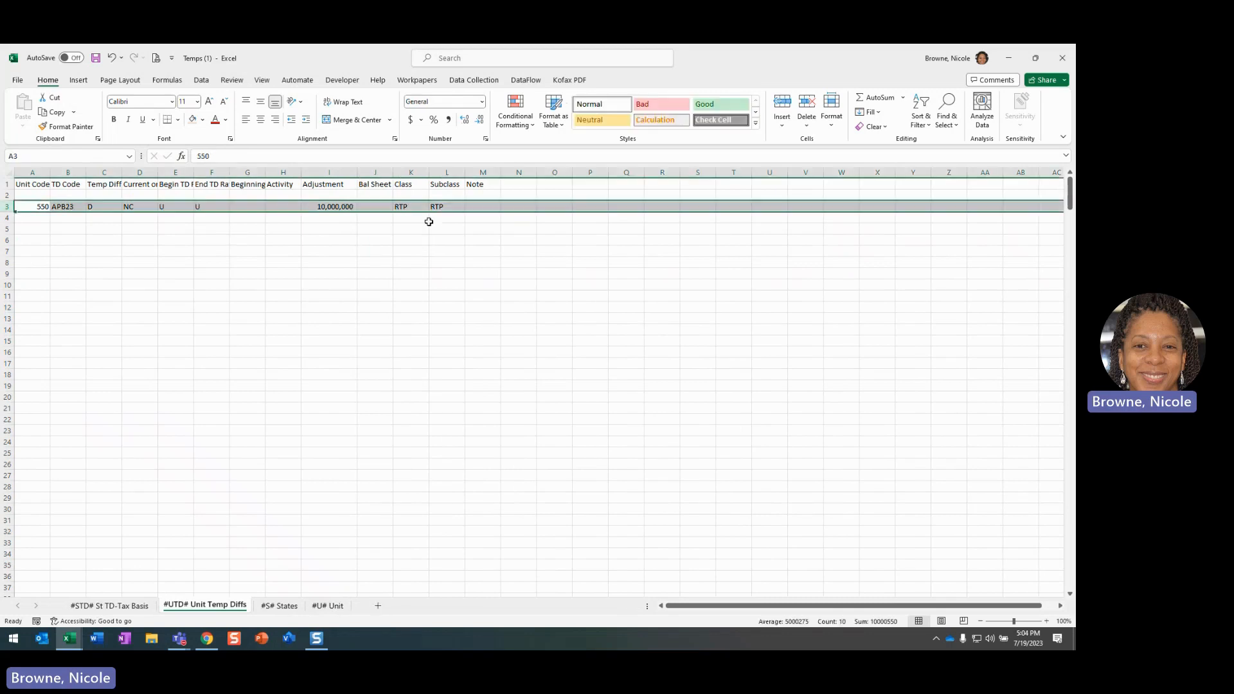
Step: On the #S# States sheet, delete all data rows from row 6 down
left_click(275, 606)
left_click(8, 218)
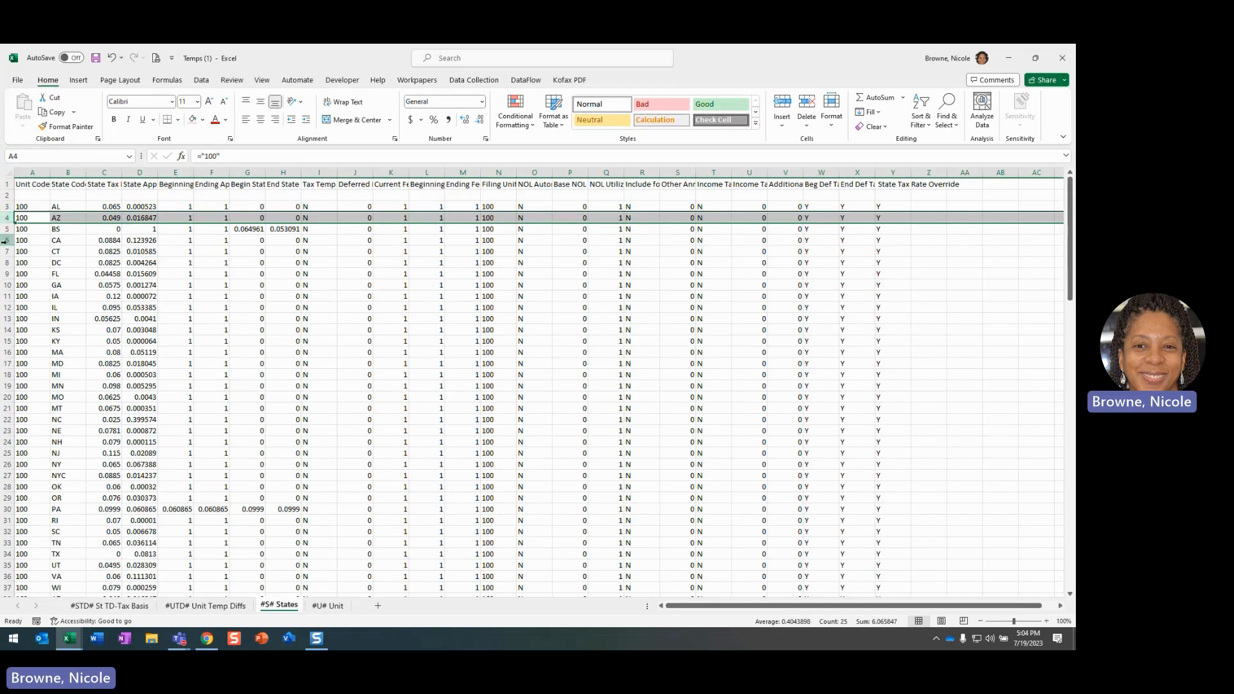
left_click(6, 240)
key("ctrl+shift+Down")
right_click(322, 351)
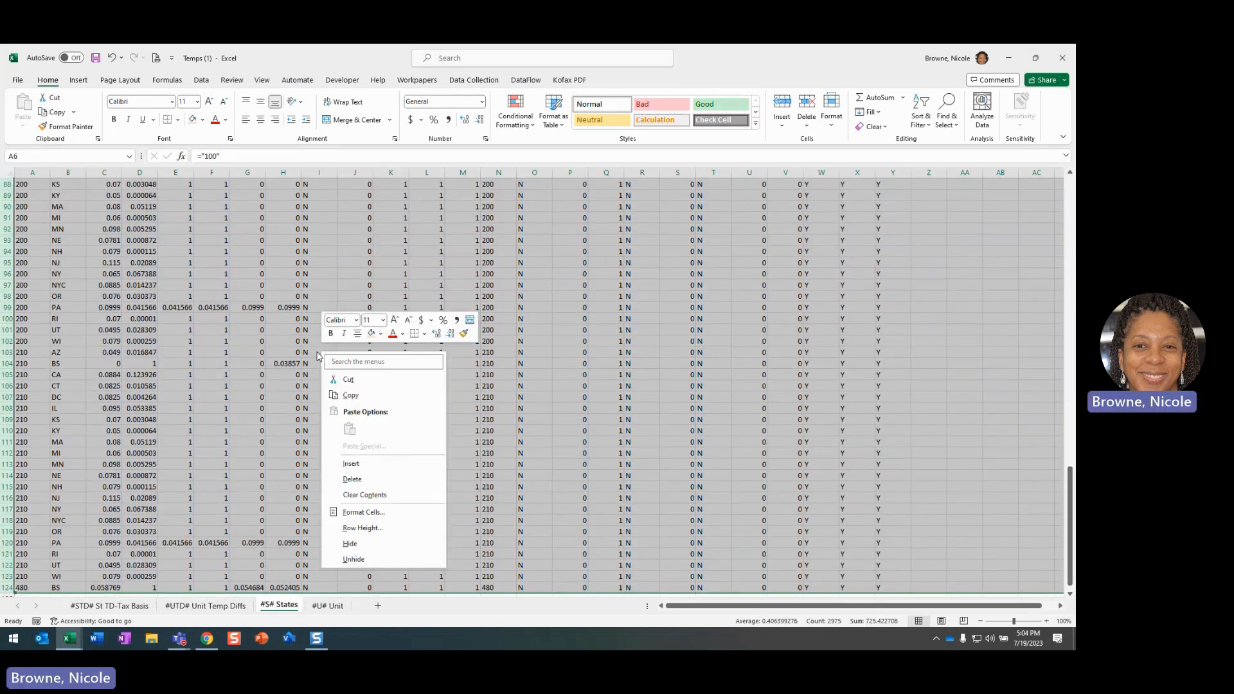
left_click(352, 480)
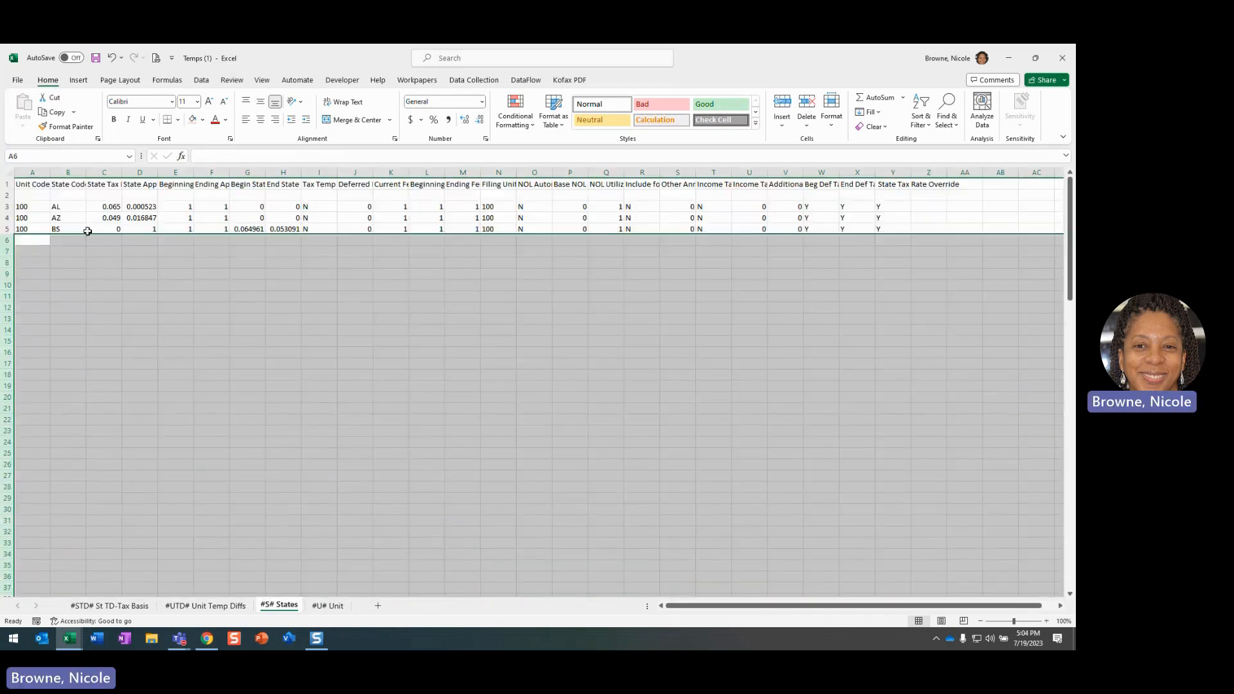
Step: Set the unit code of the BS row in A5 to 550
left_click(39, 232)
key("ctrl+apostrophe")
type("550")
key("Return")
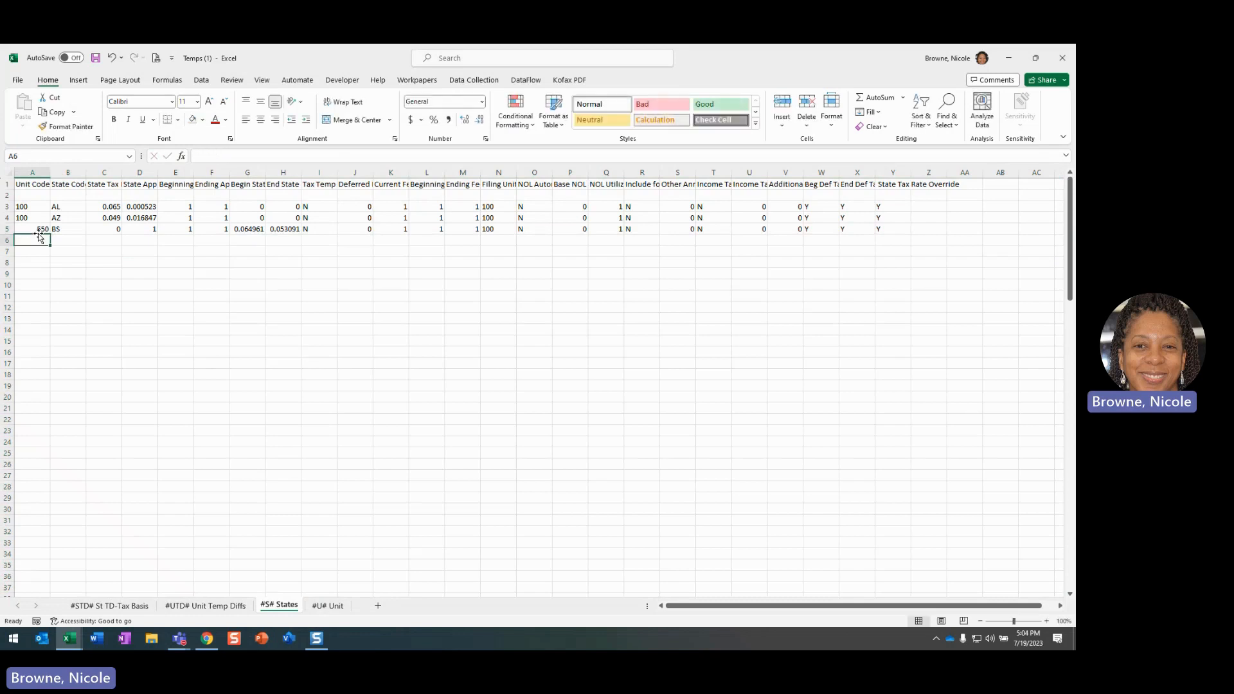
Step: Delete the AL and AZ rows above the unit 550 row and shade its cells C3 to N3 light orange
left_click_drag(6, 206, 6, 218)
right_click(29, 217)
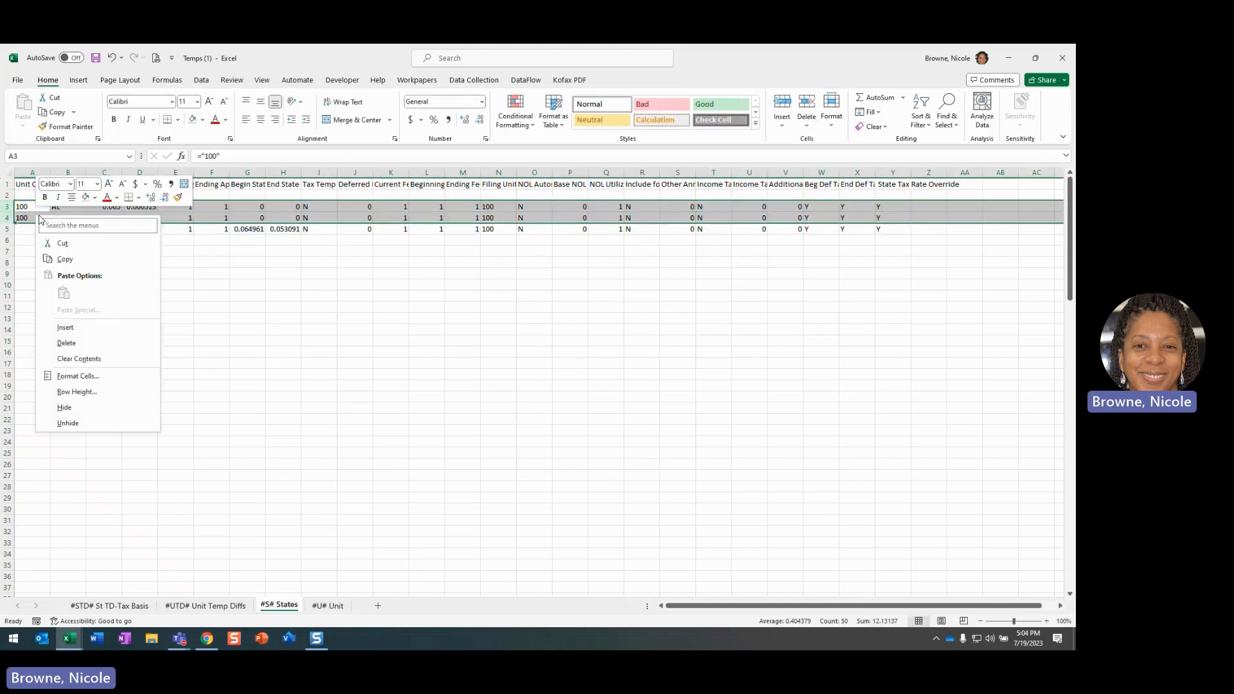
left_click(82, 345)
left_click_drag(104, 206, 508, 206)
left_click(193, 120)
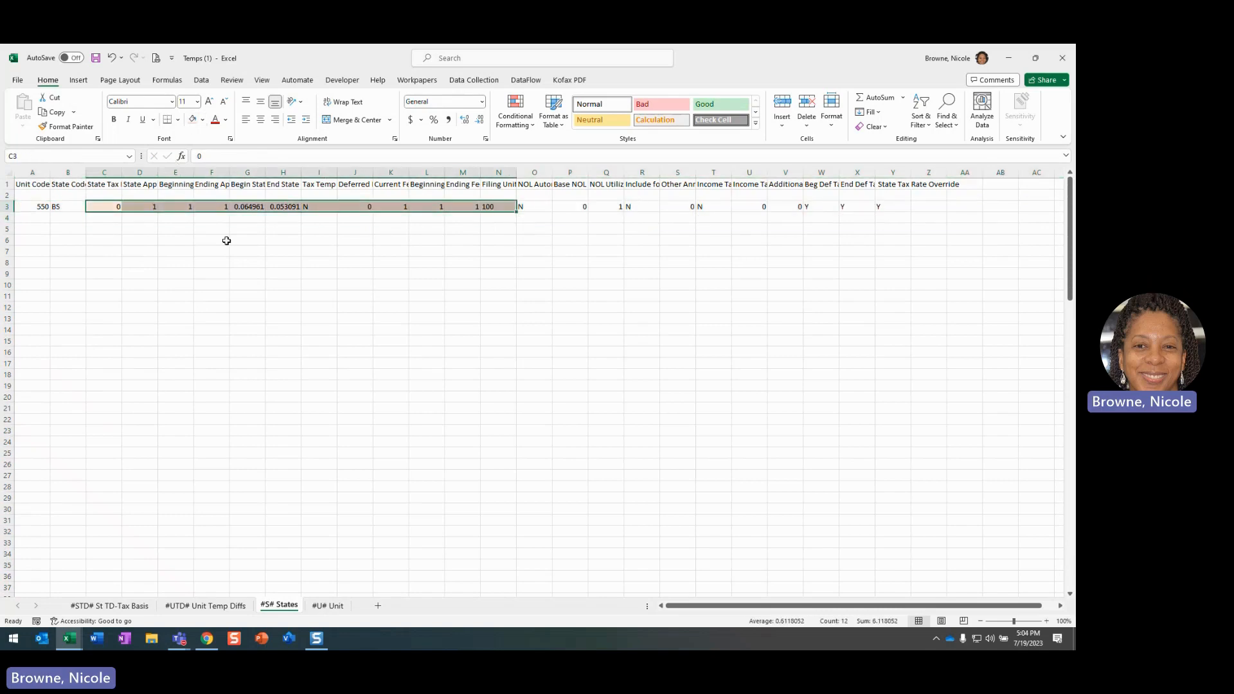
Step: On the #STD# St TD-Tax Basis sheet, delete all data rows from row 6 down
left_click(117, 606)
left_click(14, 219)
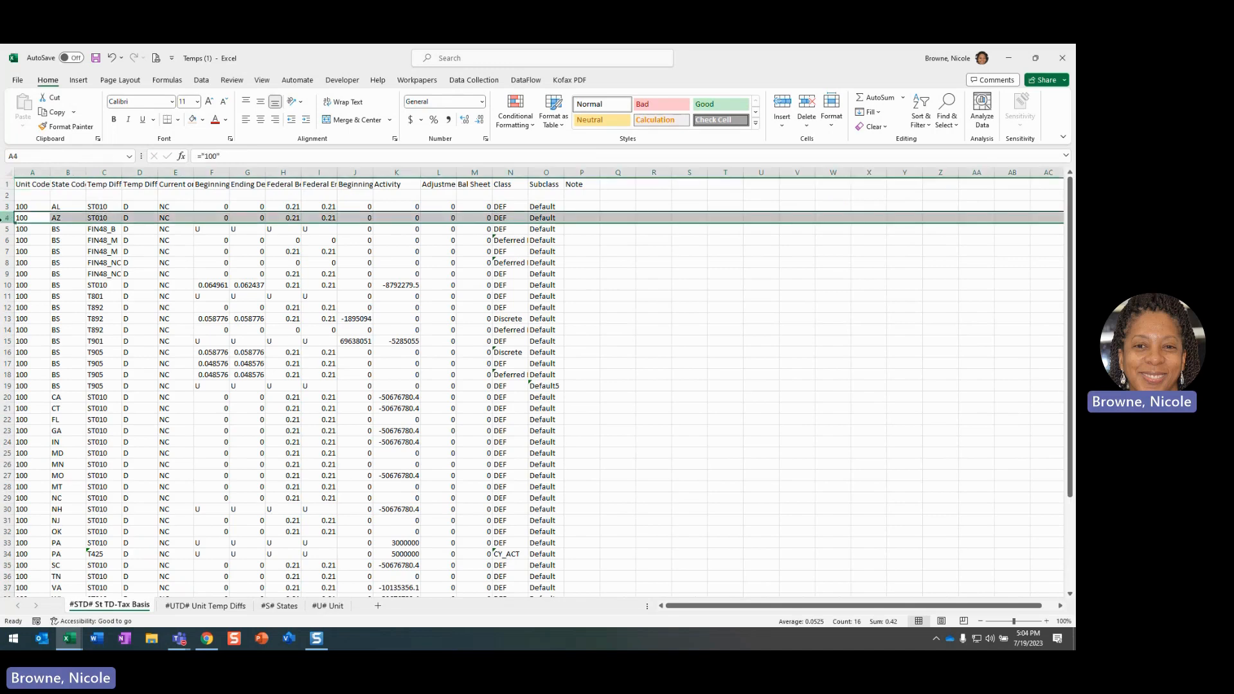
left_click(7, 241)
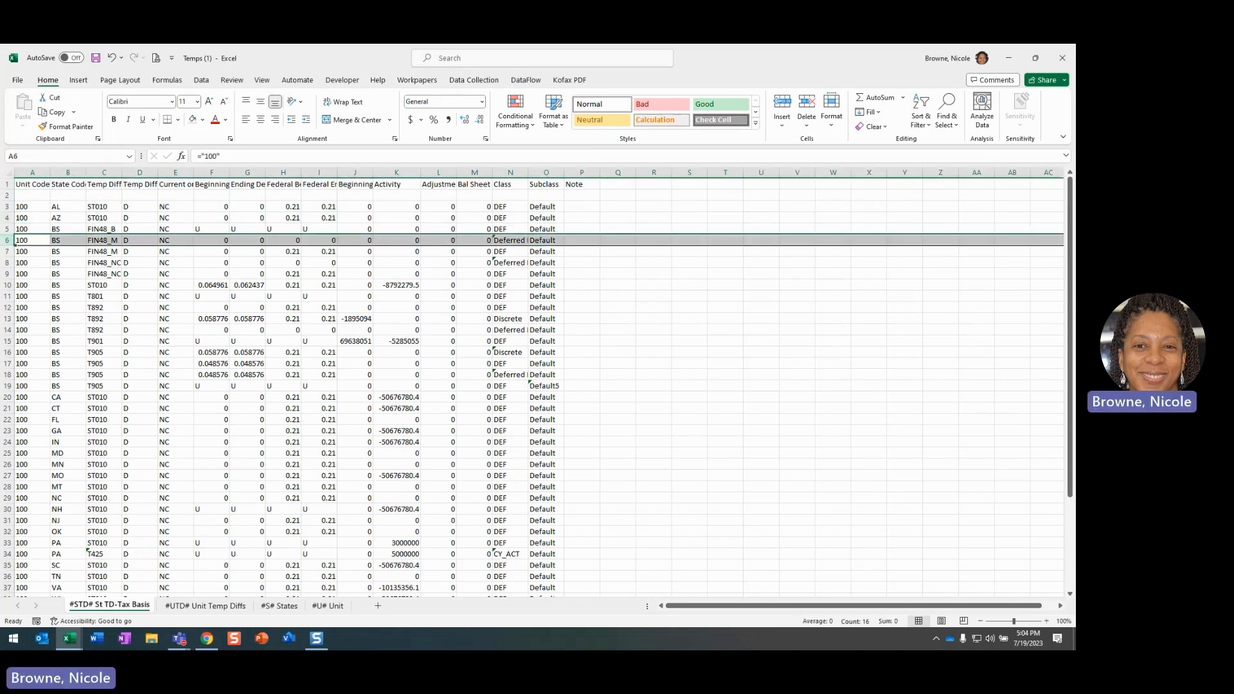
key("ctrl+shift+Down")
right_click(194, 344)
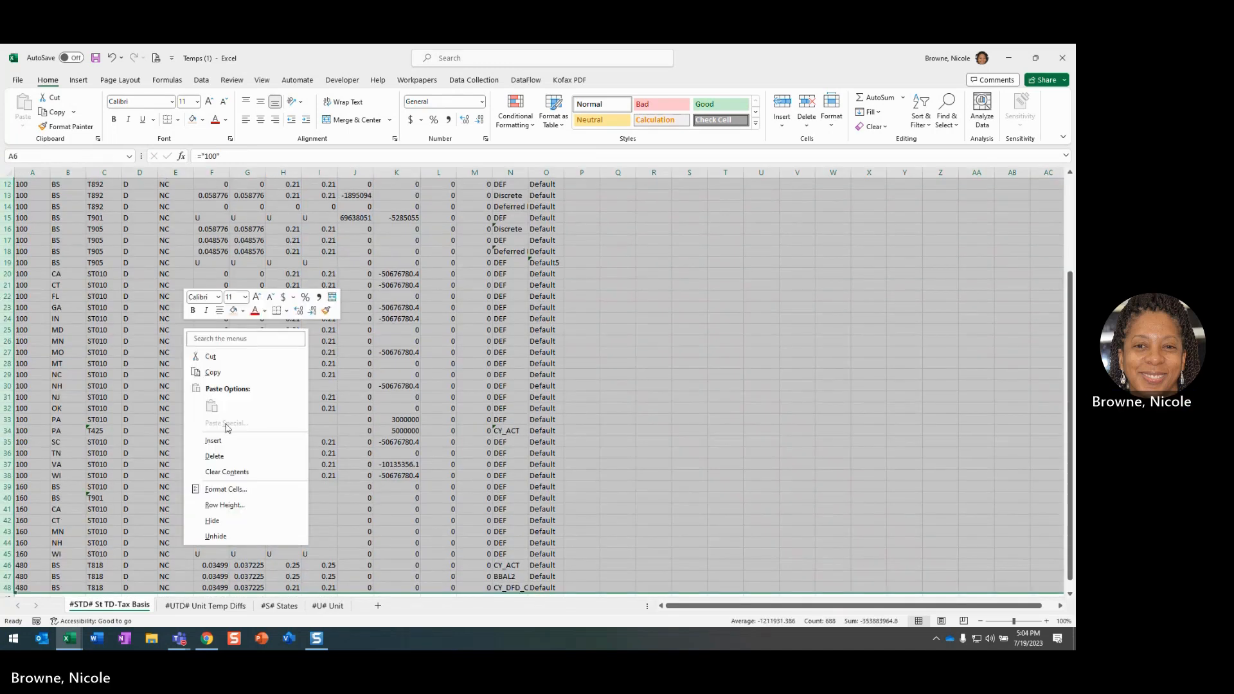
left_click(212, 457)
Step: Delete the AL and AZ rows and set the unit code of the remaining BS FIN48_B row to 550
left_click_drag(6, 206, 6, 217)
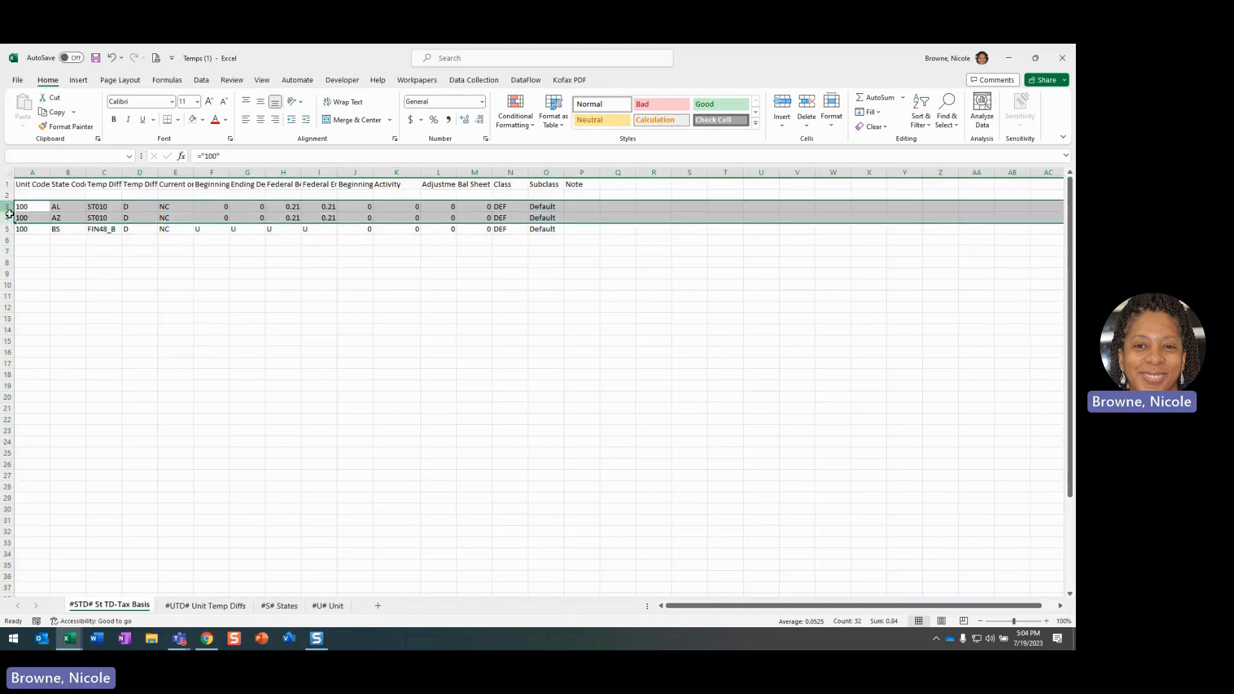
right_click(67, 219)
left_click(121, 348)
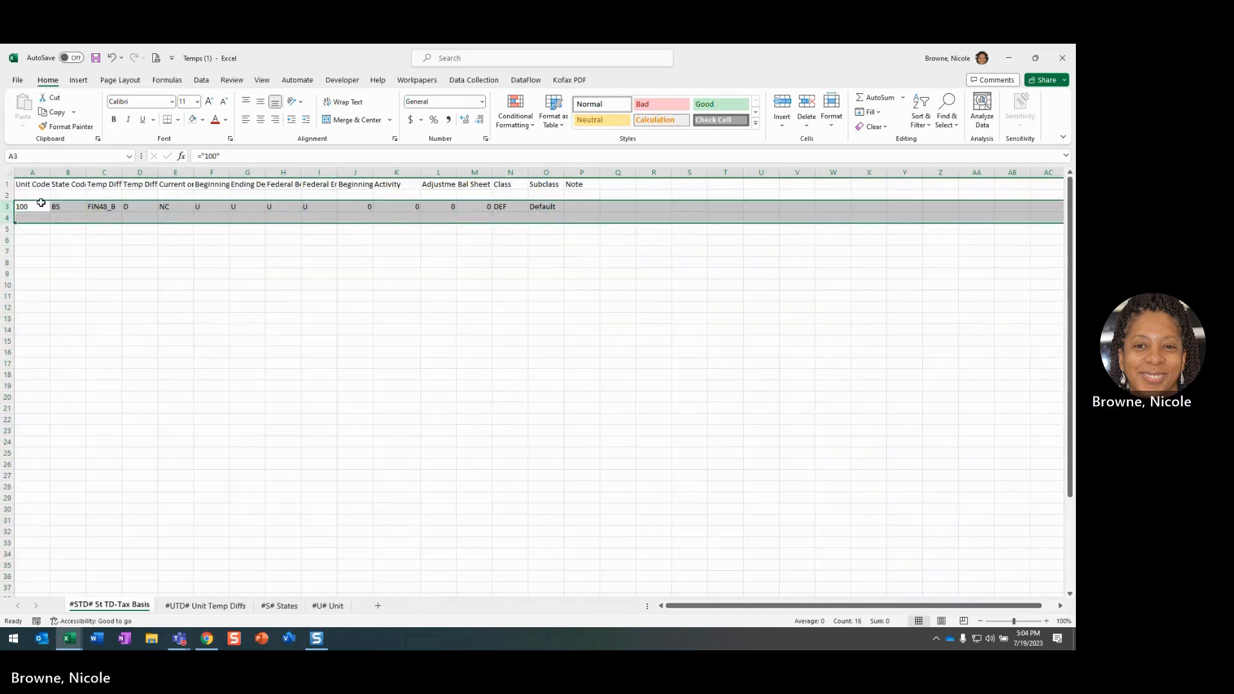
left_click(90, 263)
left_click(21, 207)
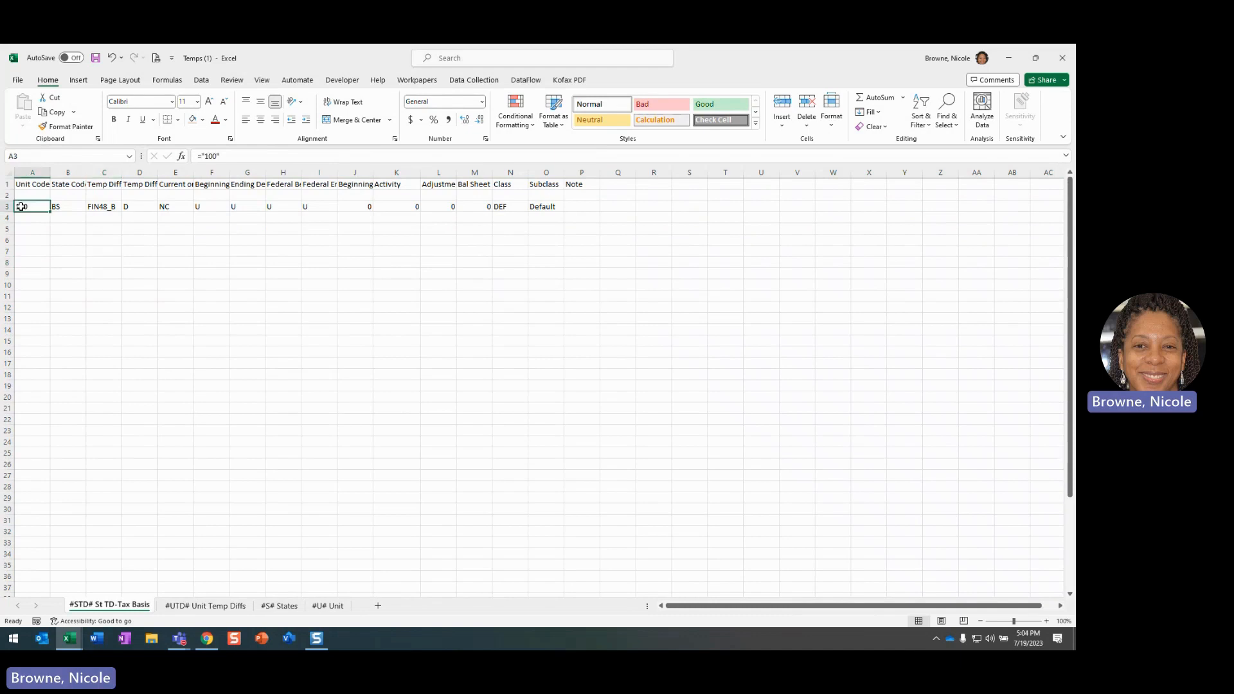
type("550")
key("Return")
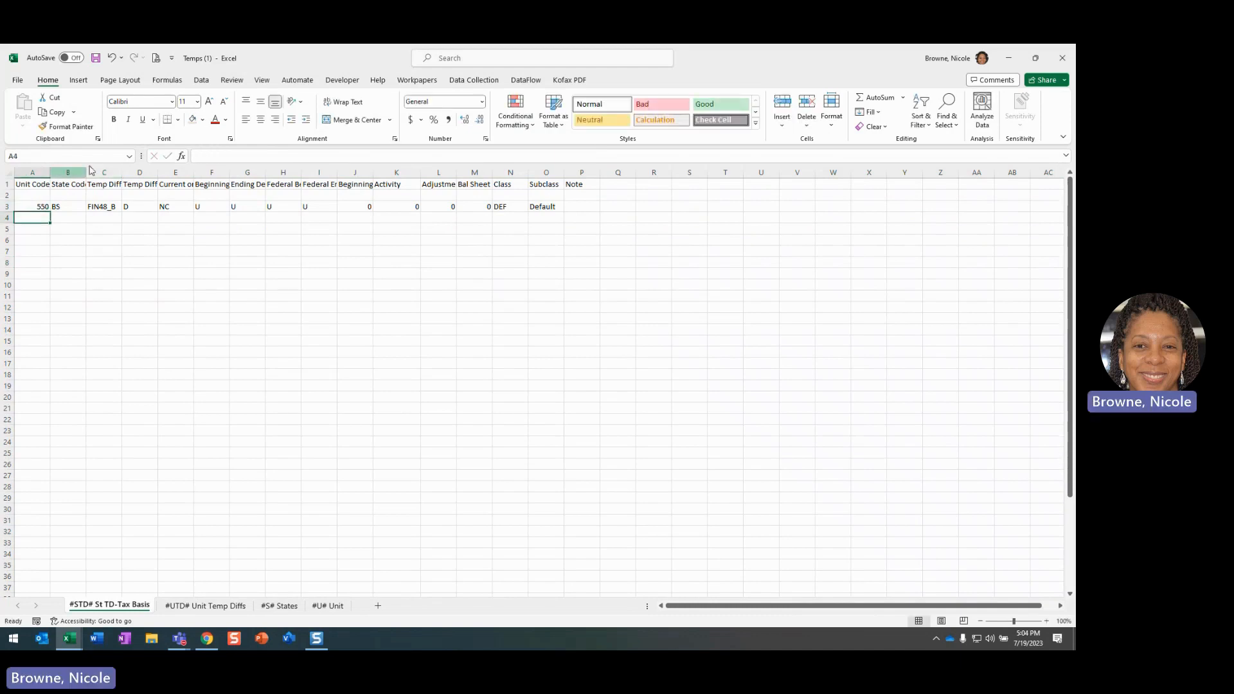
Step: Review the unit 550 row on the #S# States sheet and return to the #STD# St TD-Tax Basis sheet
left_click(277, 605)
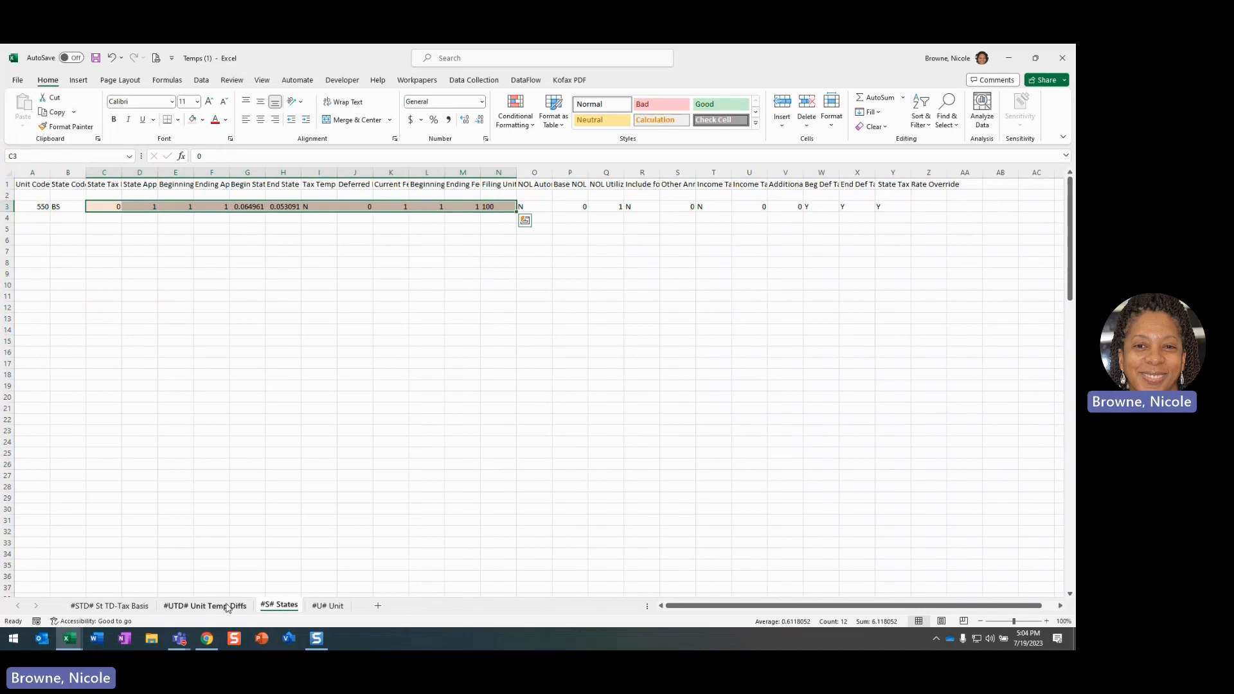
left_click(109, 606)
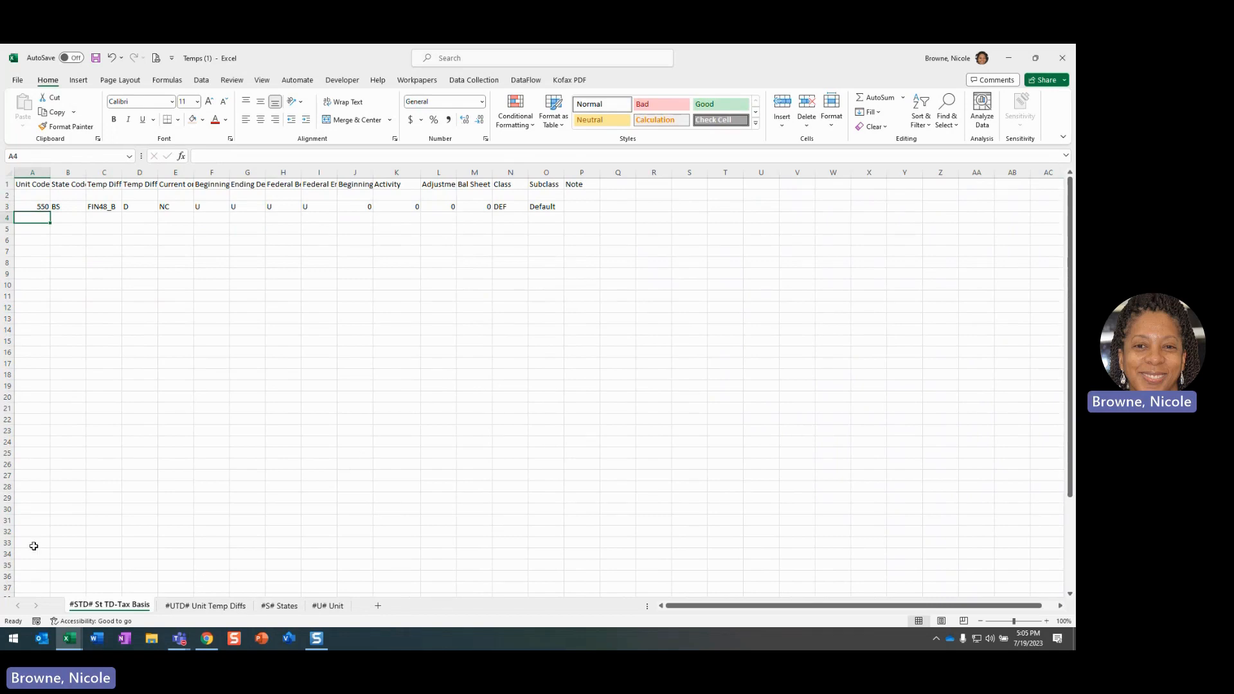
Step: Switch to ONESOURCE Tax Provision in Chrome, open YT Demo Series for review and show the Perm Diffs - Tax Basis data entry
left_click(214, 642)
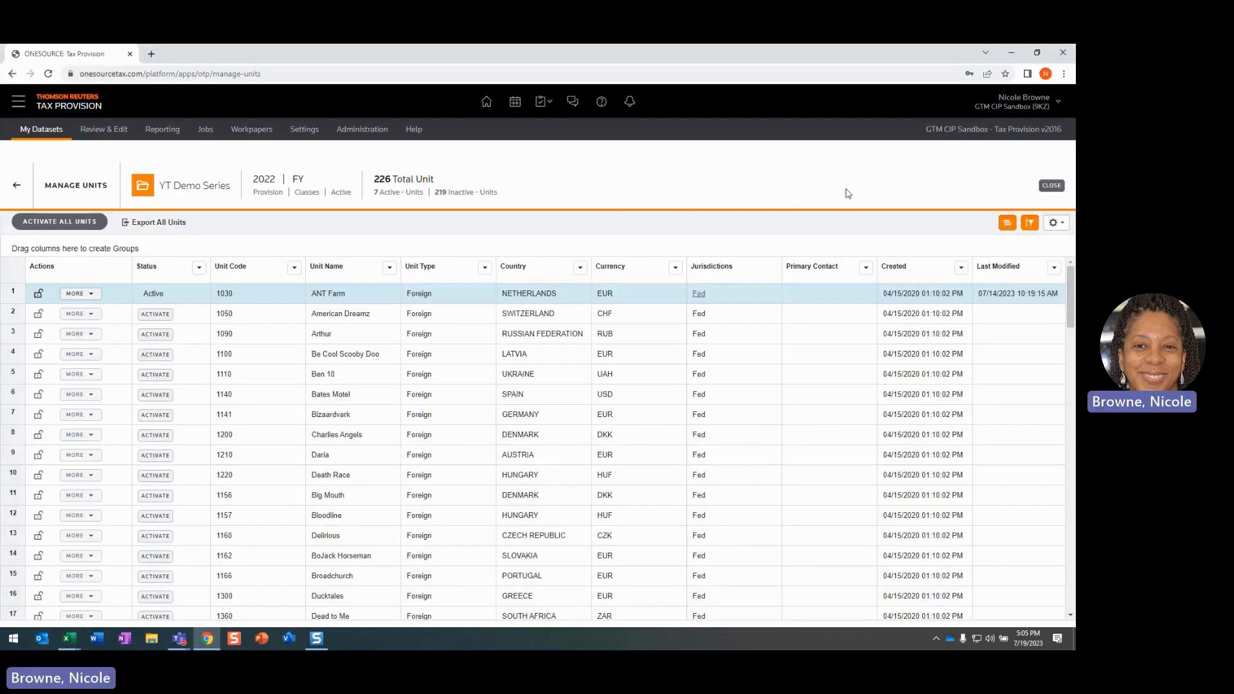
left_click(15, 187)
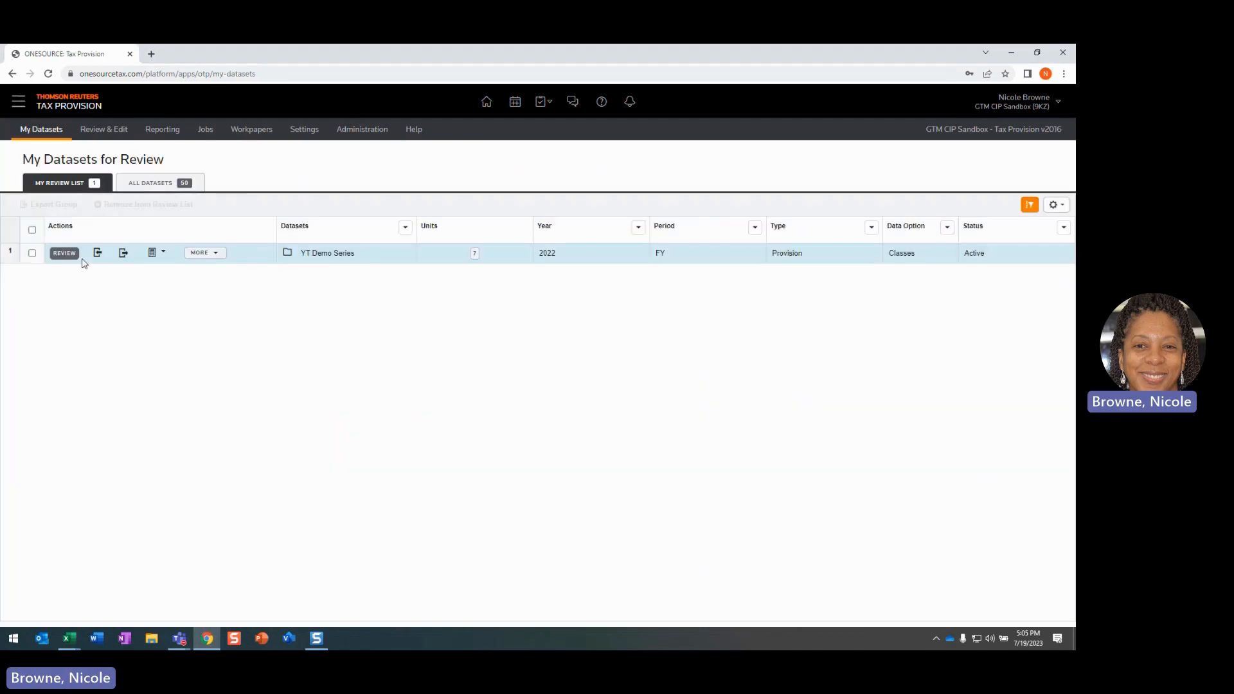
left_click(64, 252)
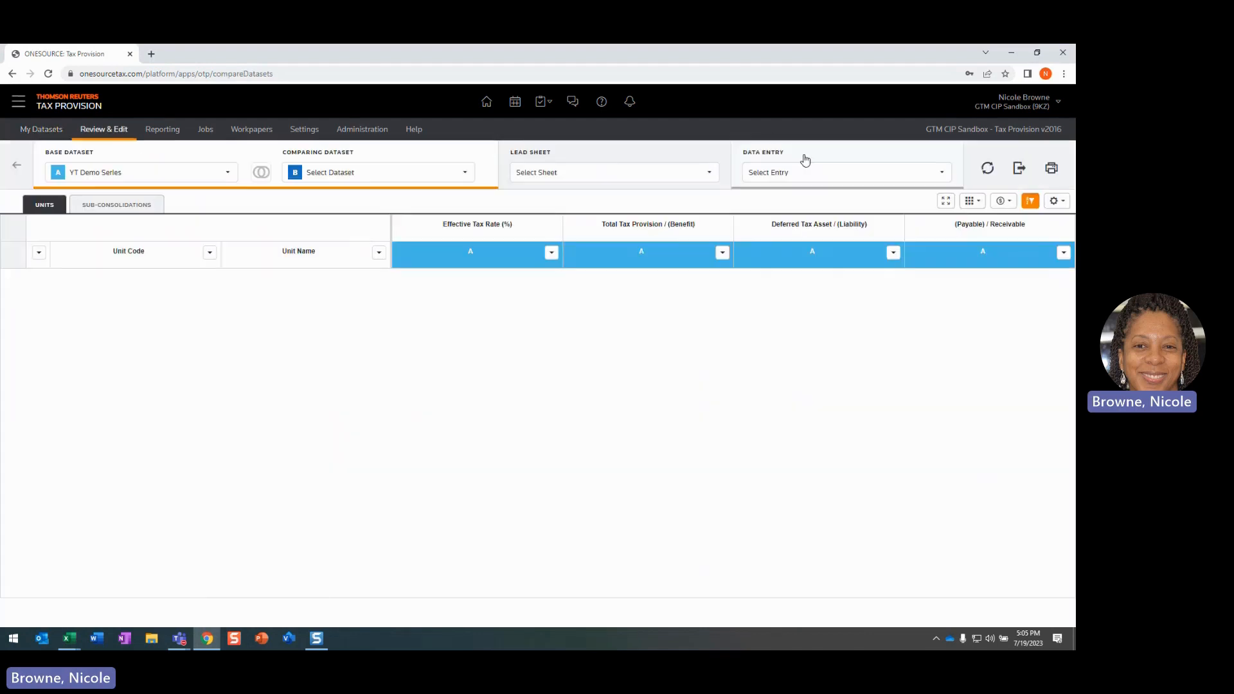
left_click(811, 172)
left_click(794, 214)
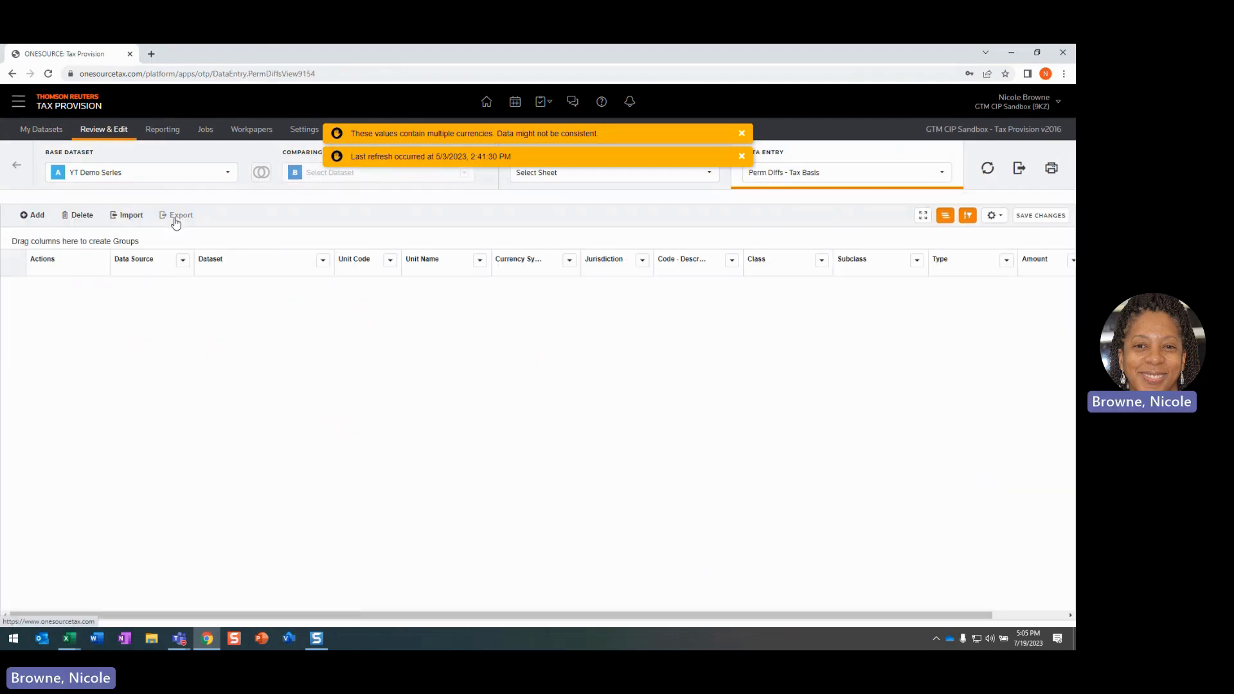
Step: Export the permanent differences to a file named PERMS
left_click(174, 217)
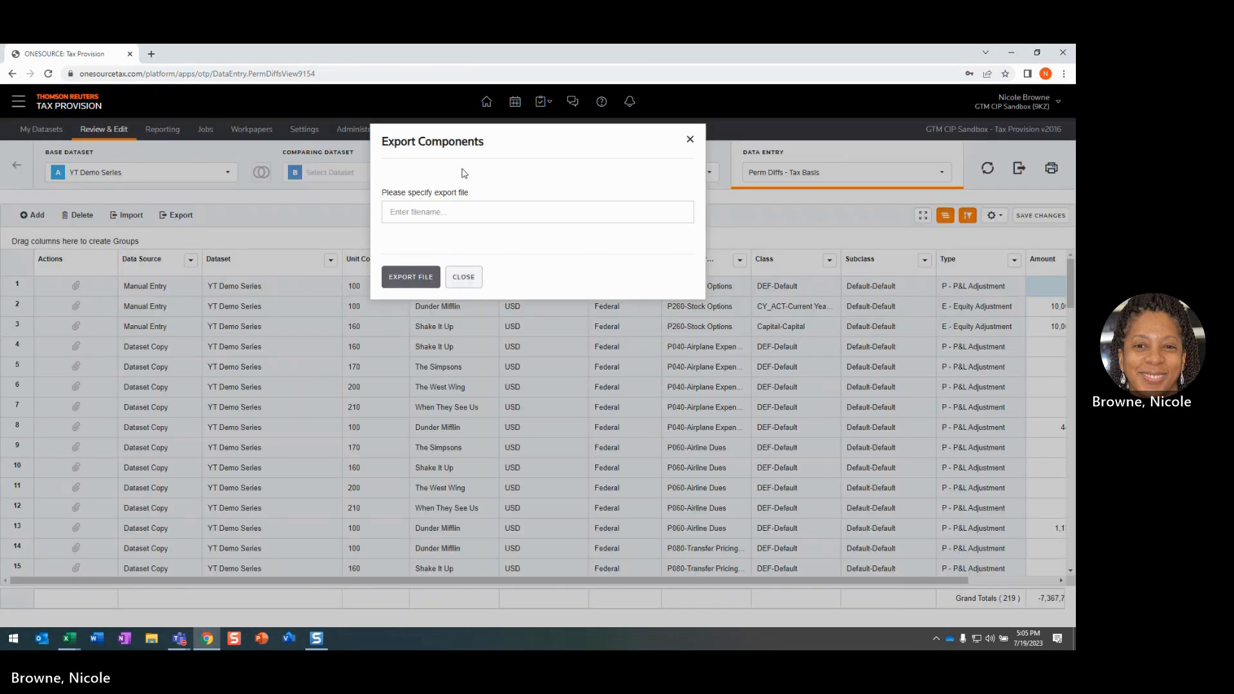
left_click(465, 212)
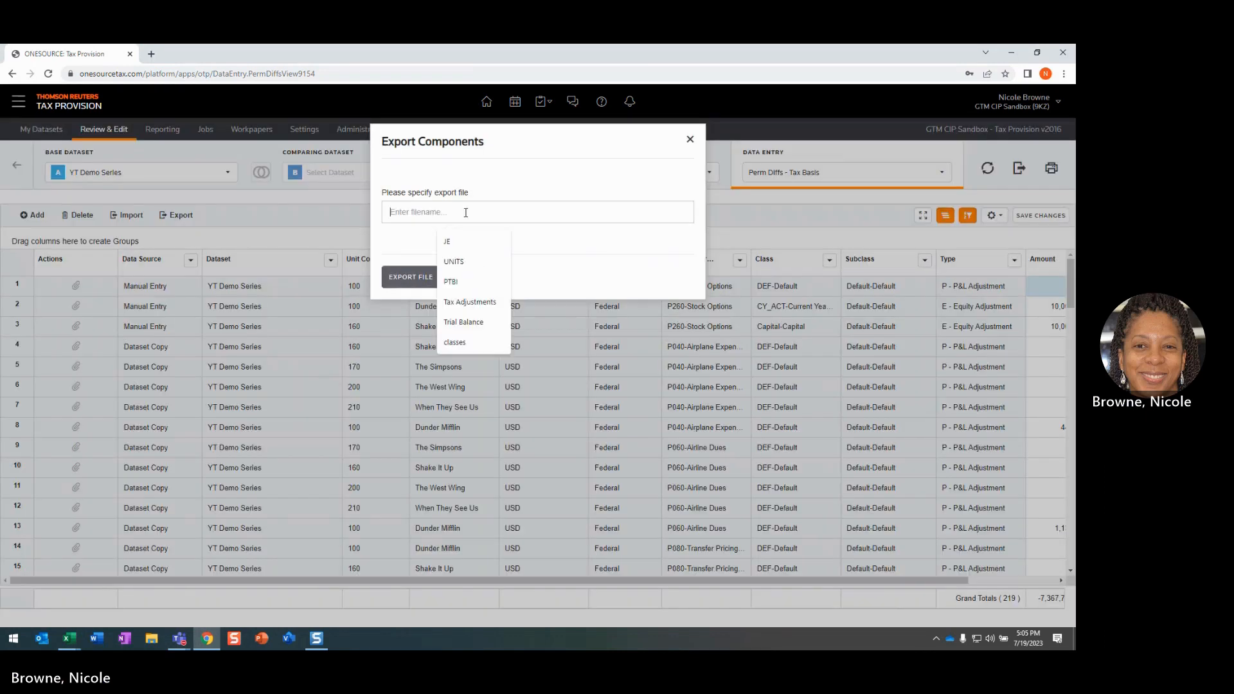
type("PERMS")
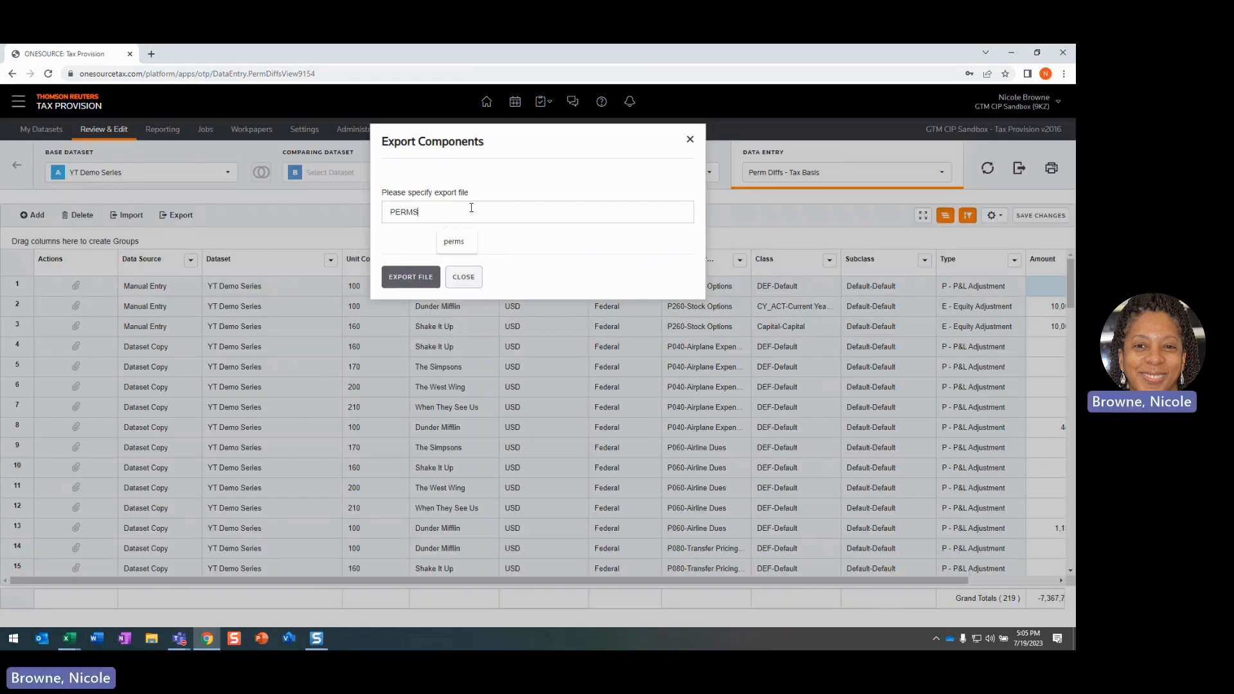
left_click(415, 280)
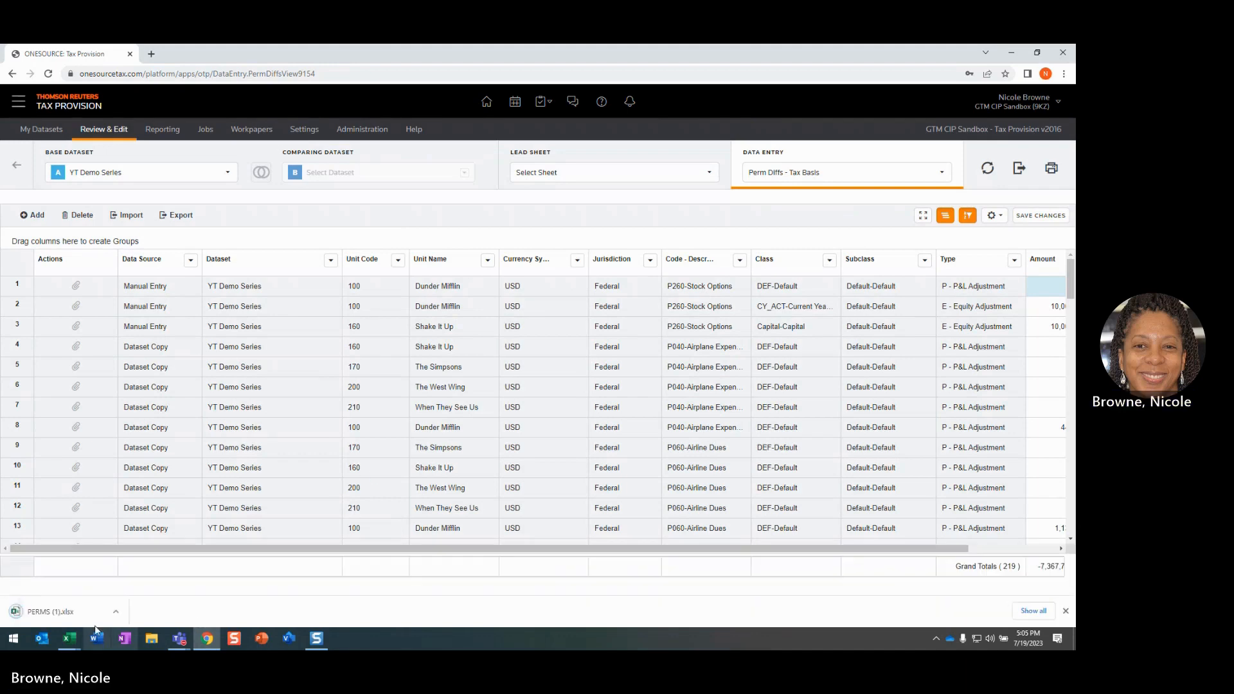
Step: Open the exported PERMS (1) workbook and examine its #S# States, #SPM# St Perm Mods and #UPD# Unit Perm Diffs sheets
left_click(90, 612)
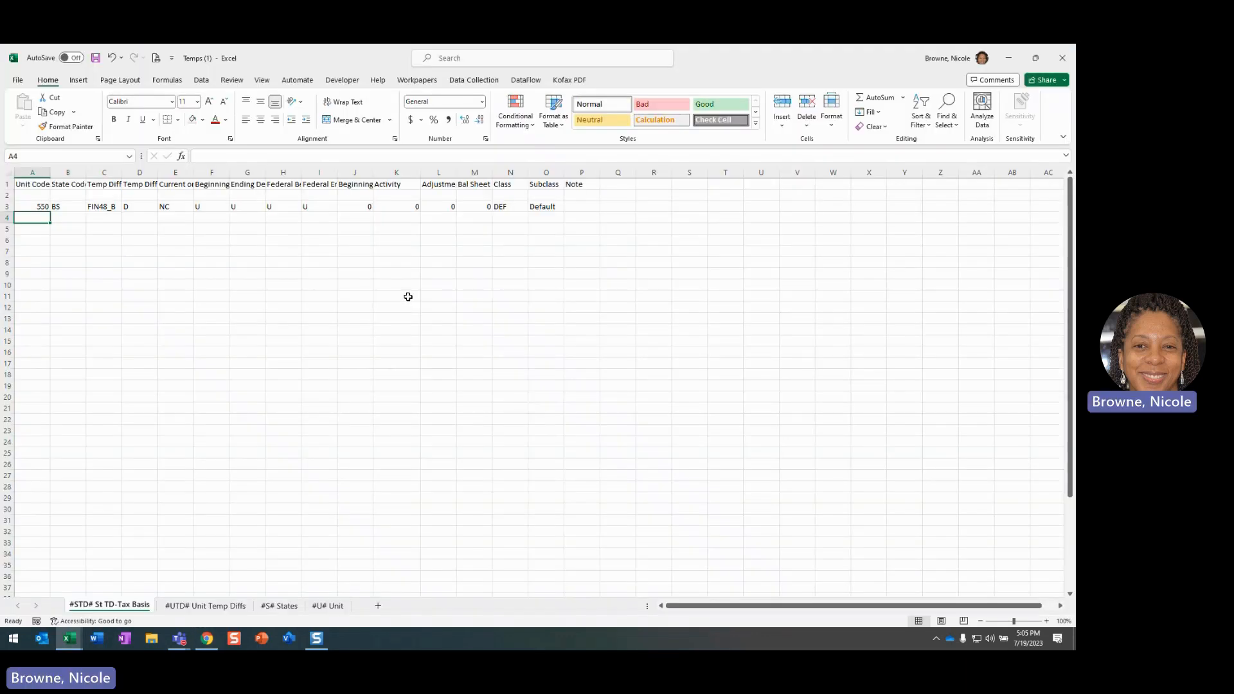
left_click(276, 605)
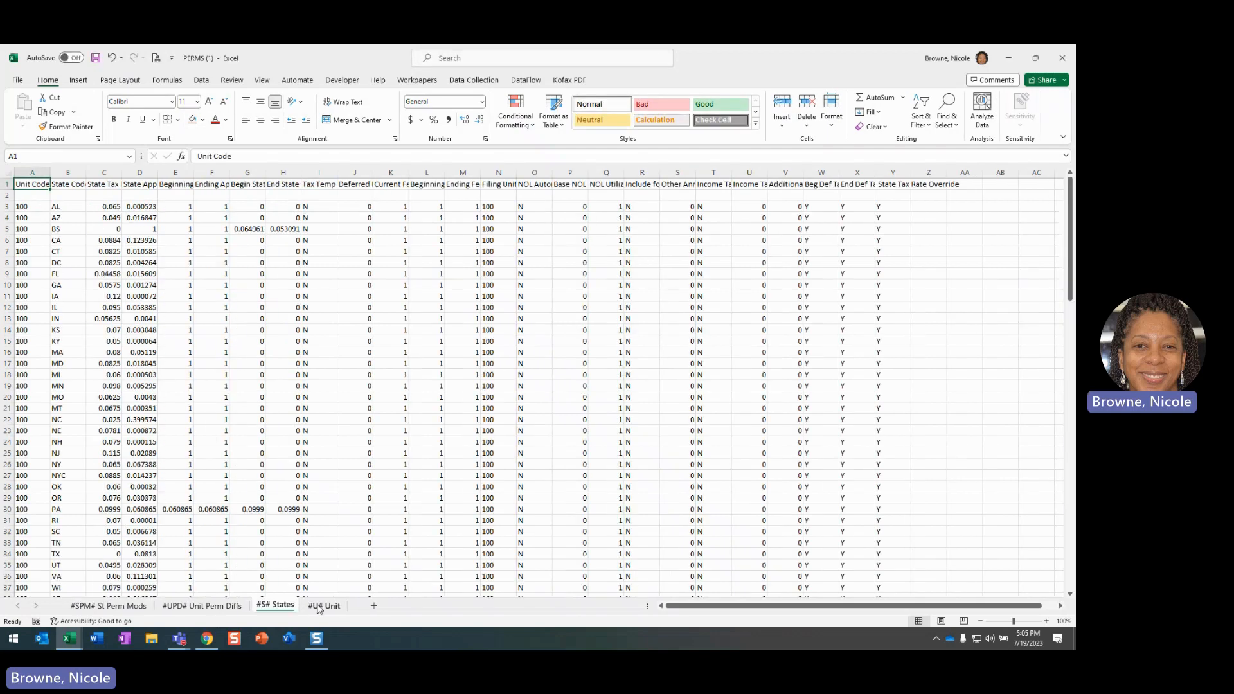
left_click(117, 608)
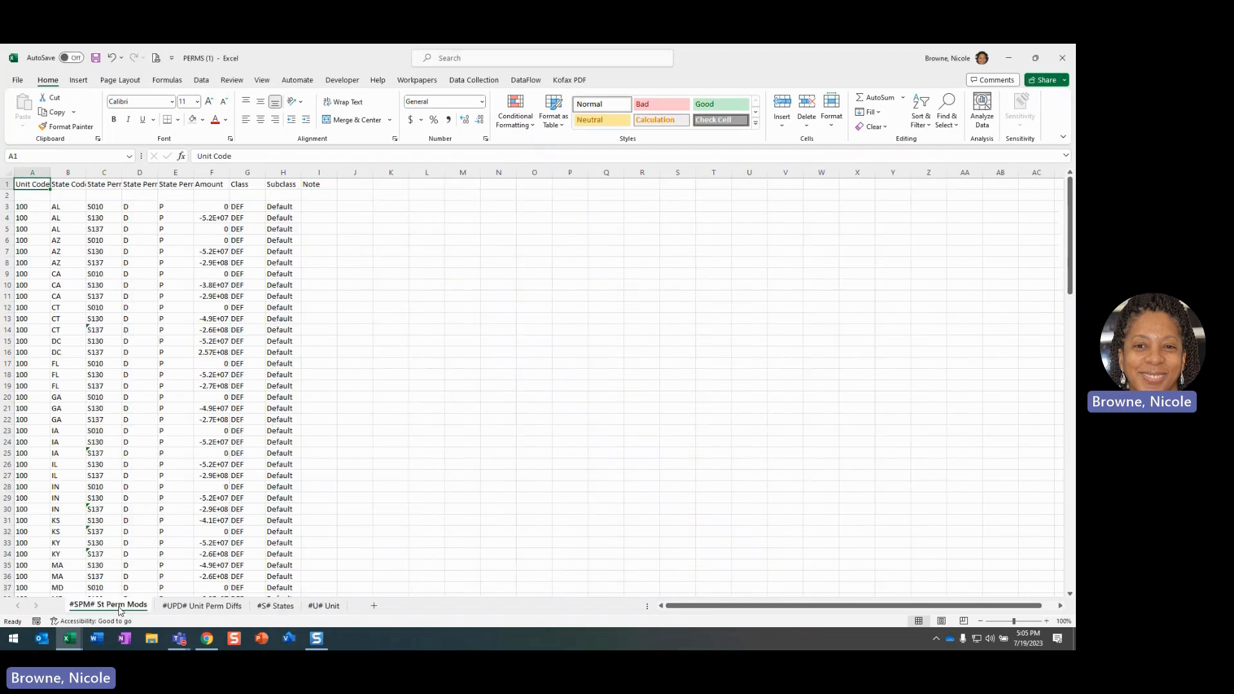
left_click(211, 606)
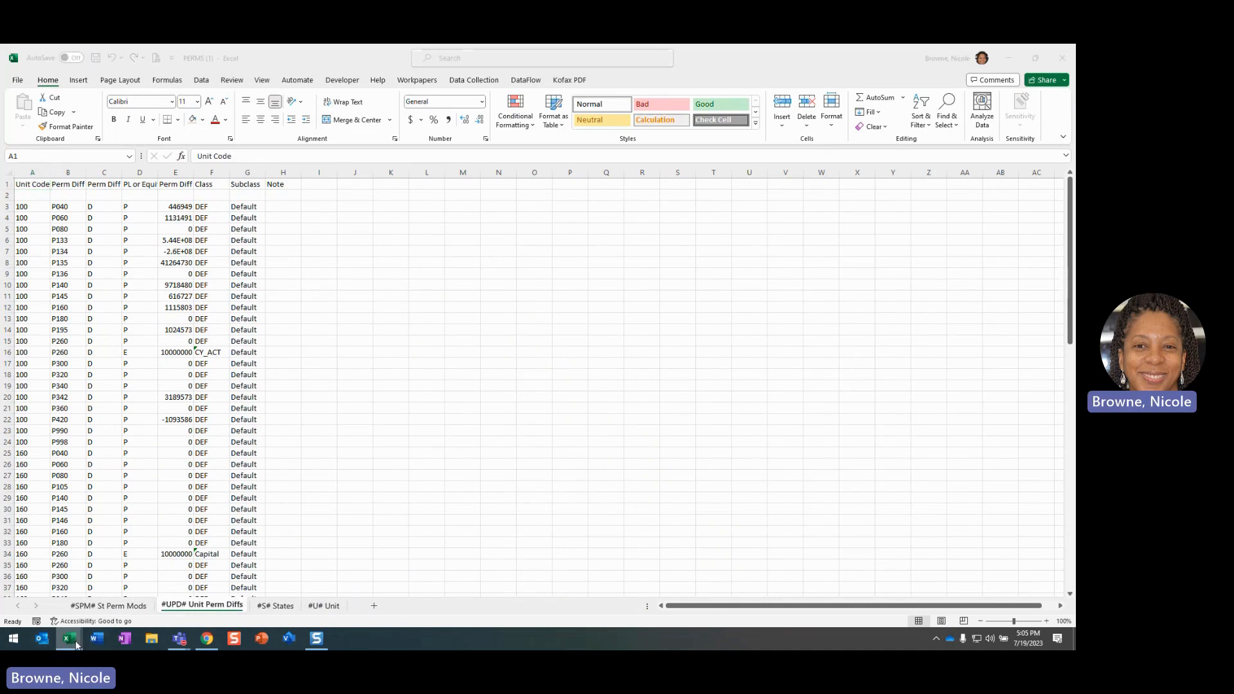
Step: Switch back to the Temps (1) workbook
left_click(68, 638)
left_click(430, 590)
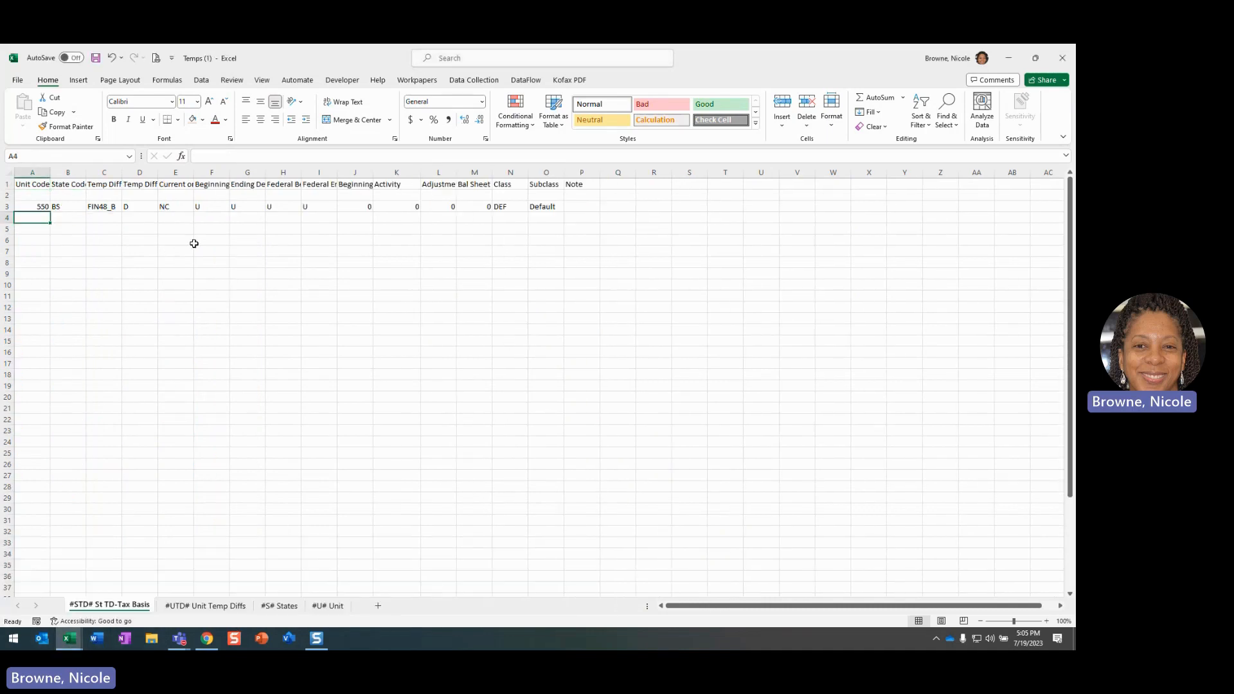
Step: Switch to ONESOURCE Tax Provision in Chrome, show the Data Entry Import dialog for YT Demo Series and close it without importing
left_click(206, 639)
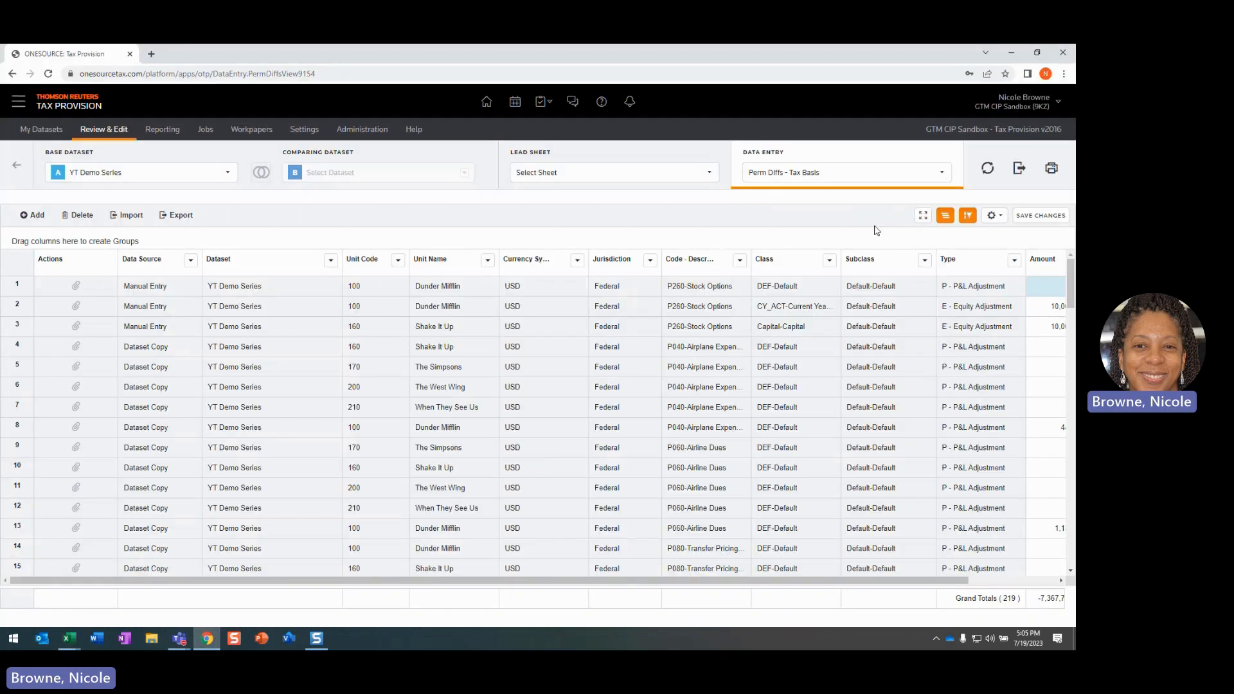
left_click(128, 214)
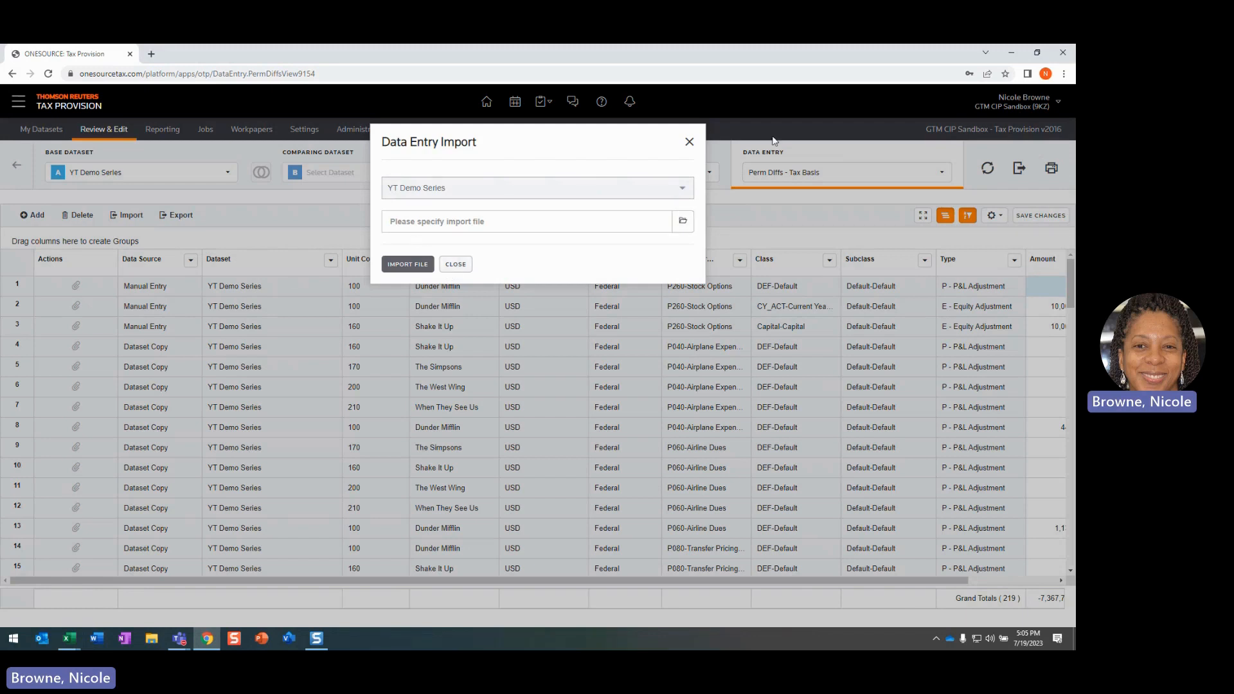
left_click(689, 142)
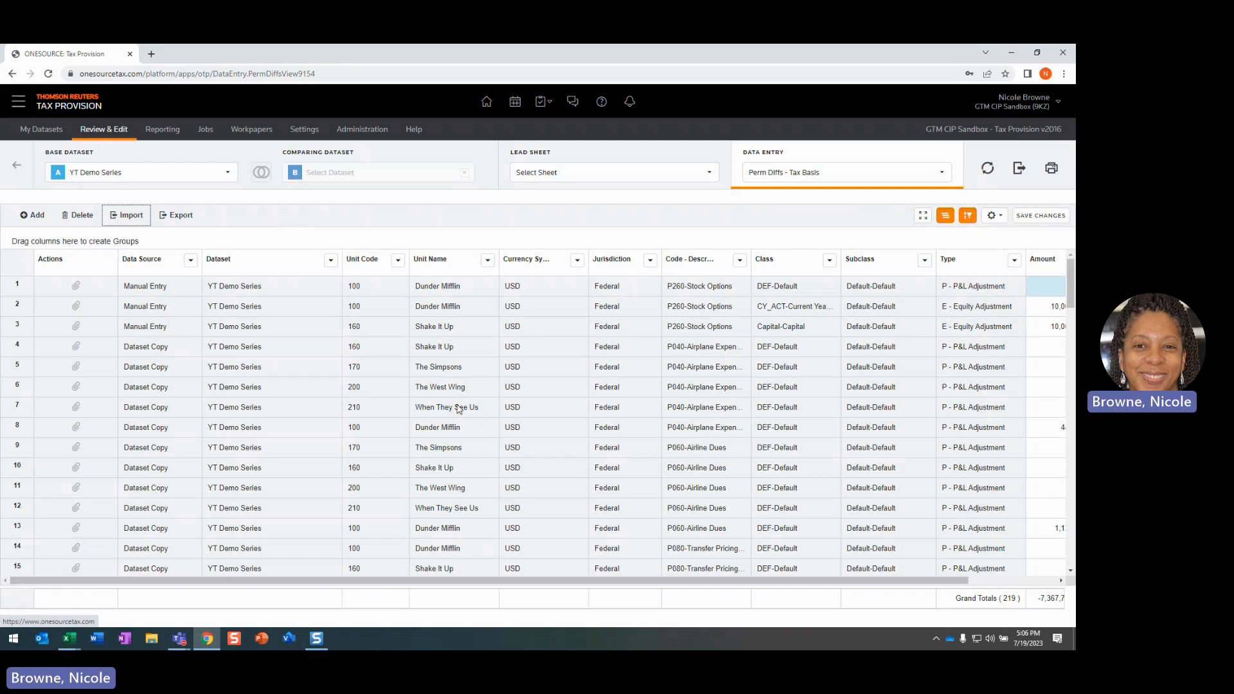
Step: Switch to the Temps (1) workbook and review its #UTD# Unit Temp Diffs, #STD# St TD-Tax Basis and #S# States sheets
left_click(70, 639)
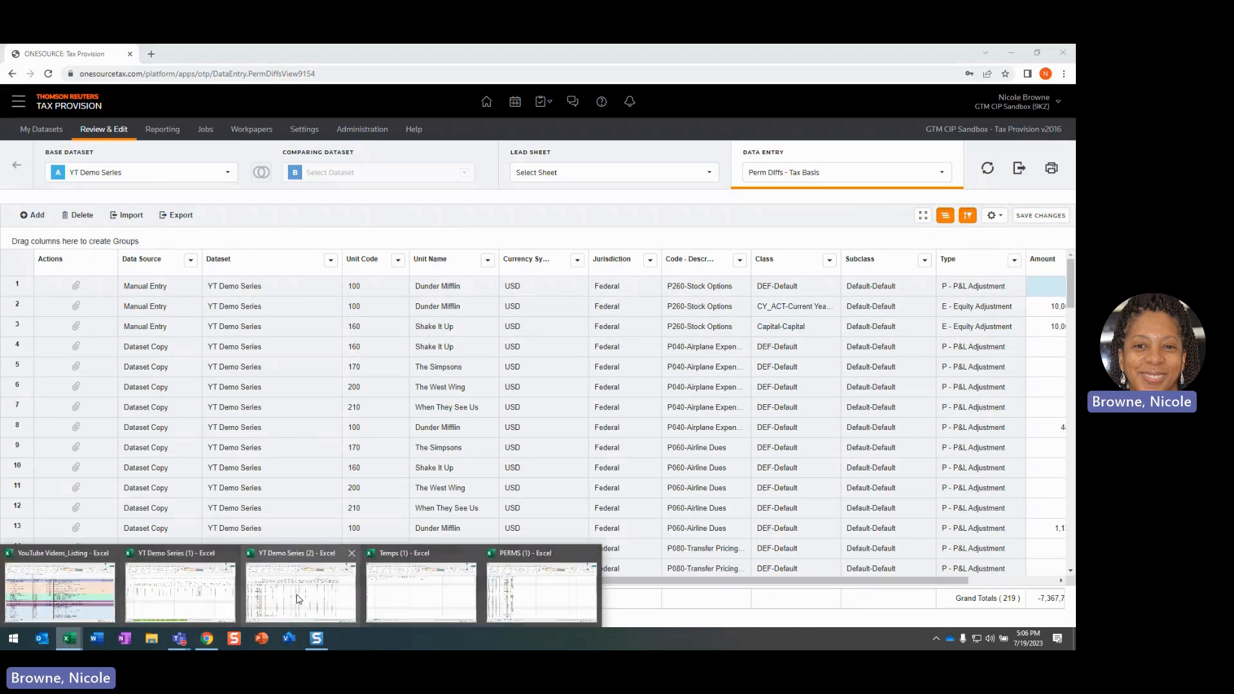
left_click(421, 601)
left_click(192, 605)
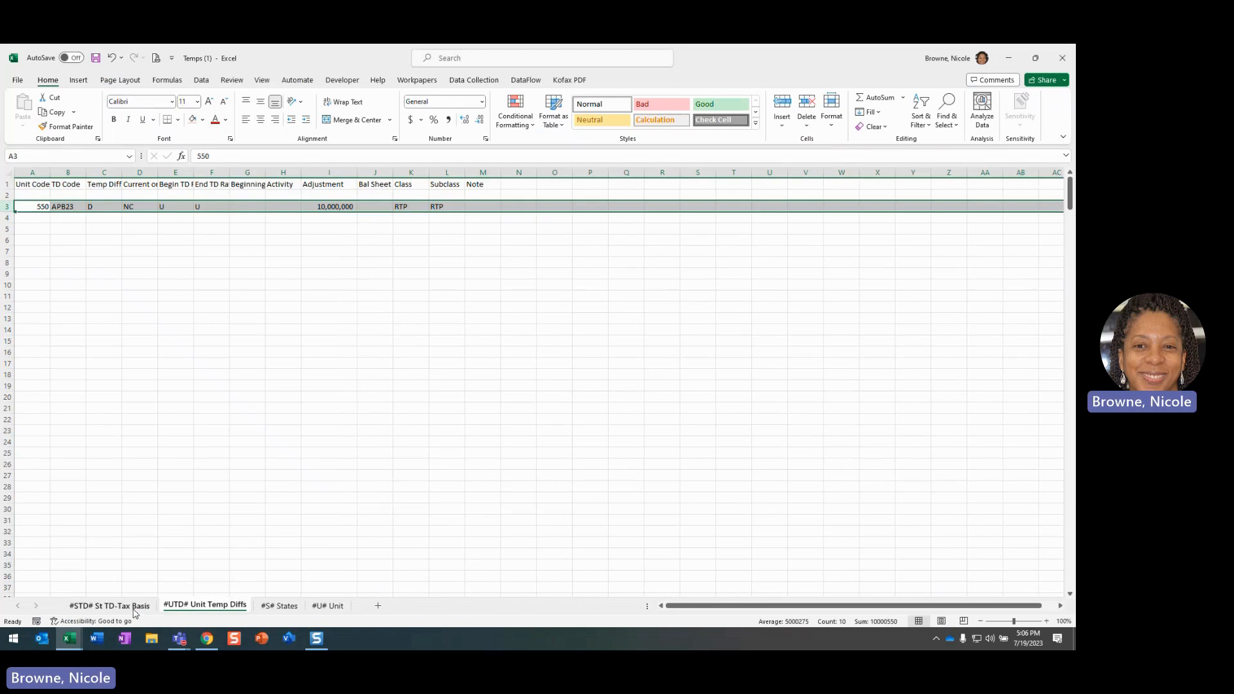
left_click(135, 612)
left_click(249, 609, "ctrl")
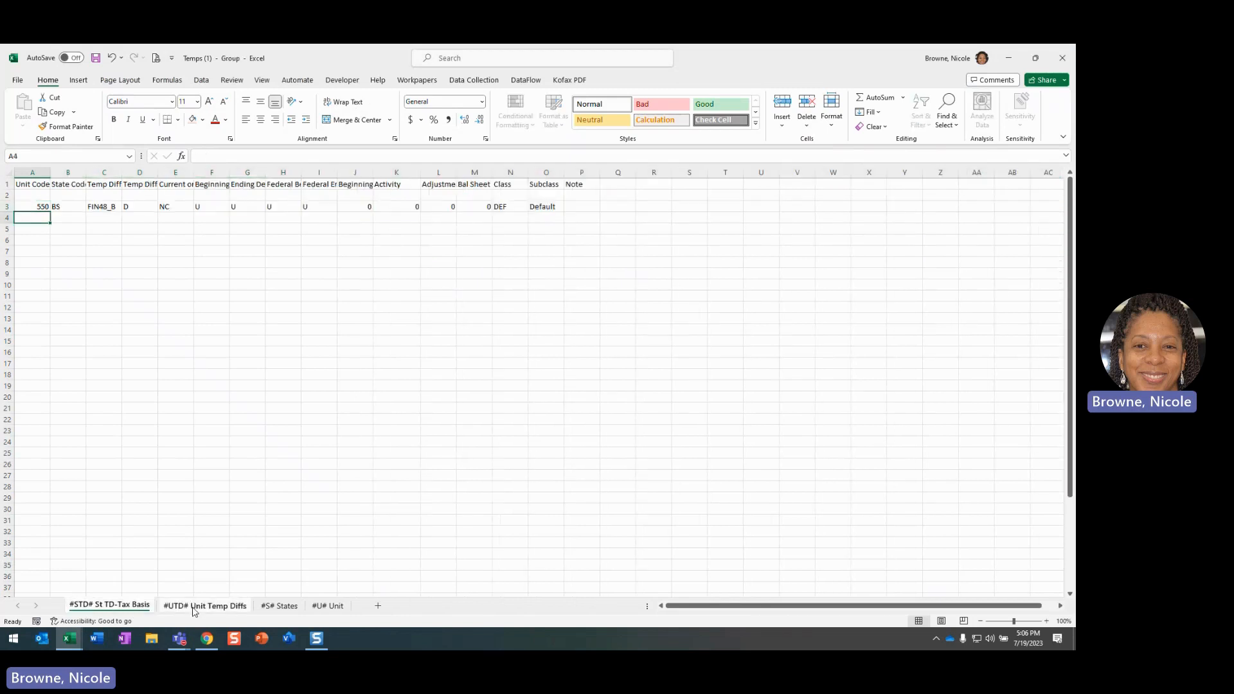
left_click(274, 608)
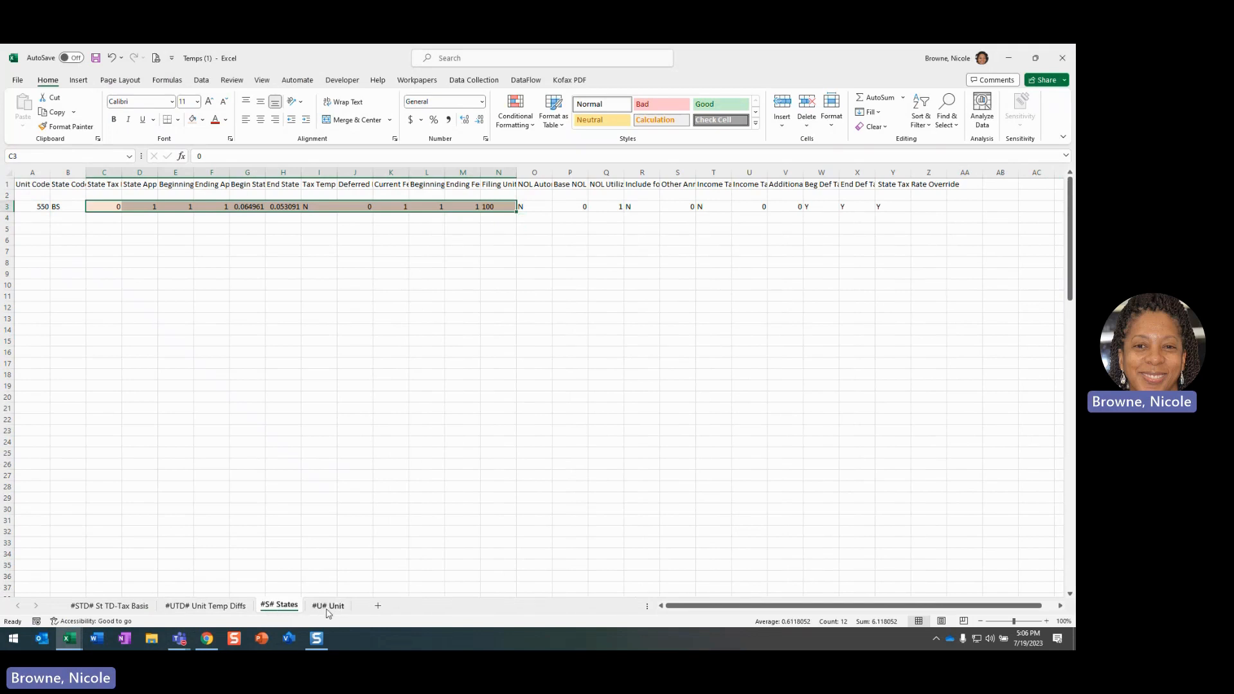
left_click(38, 207)
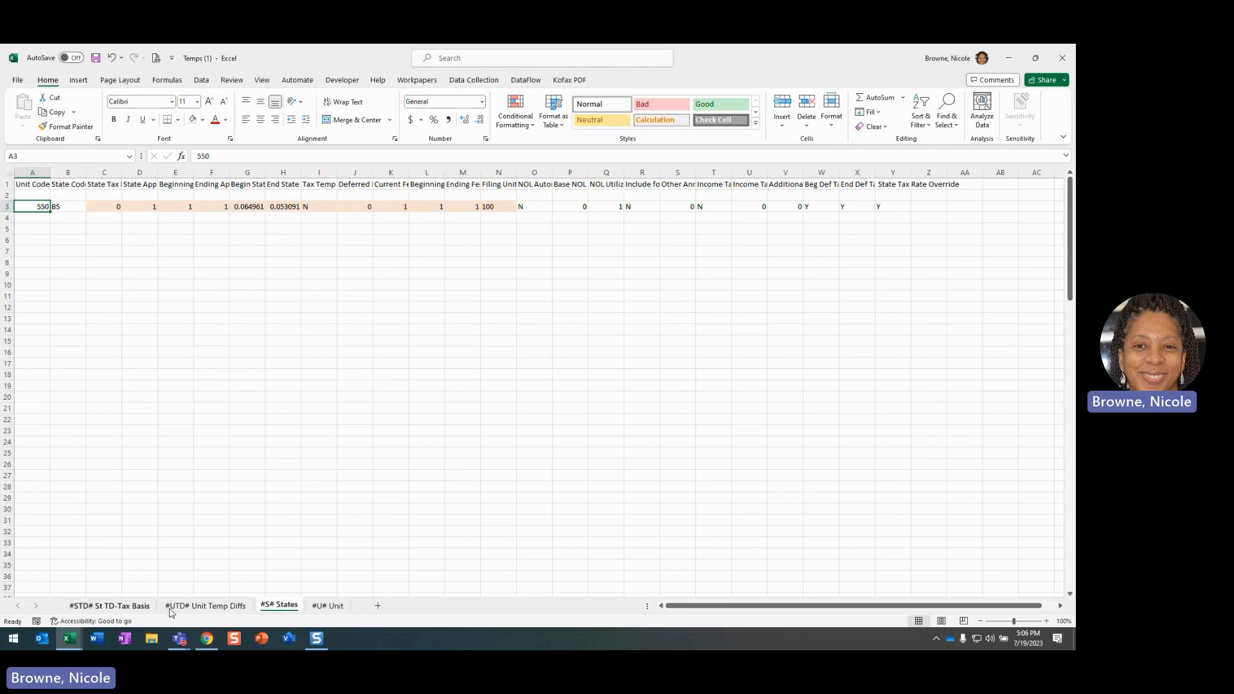
Step: Switch to ONESOURCE Tax Provision, show the Temp Diffs - Tax Basis data entry and return to the My Datasets list
left_click(206, 638)
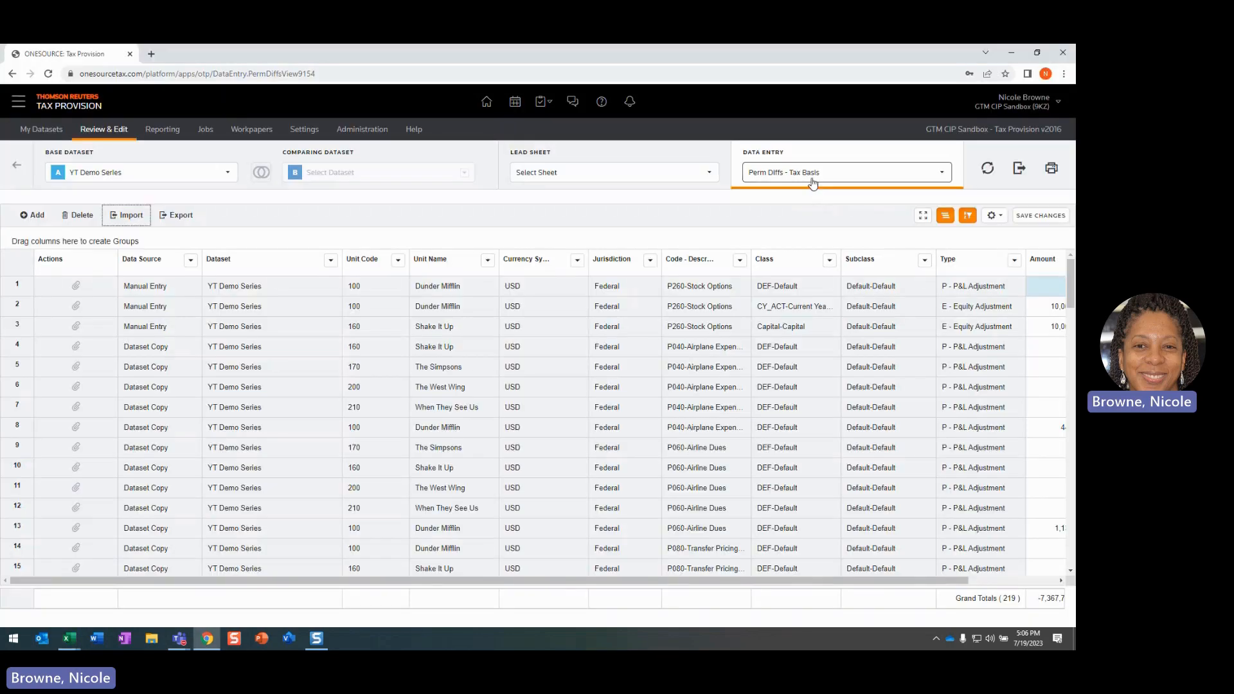
left_click(806, 173)
left_click(766, 257)
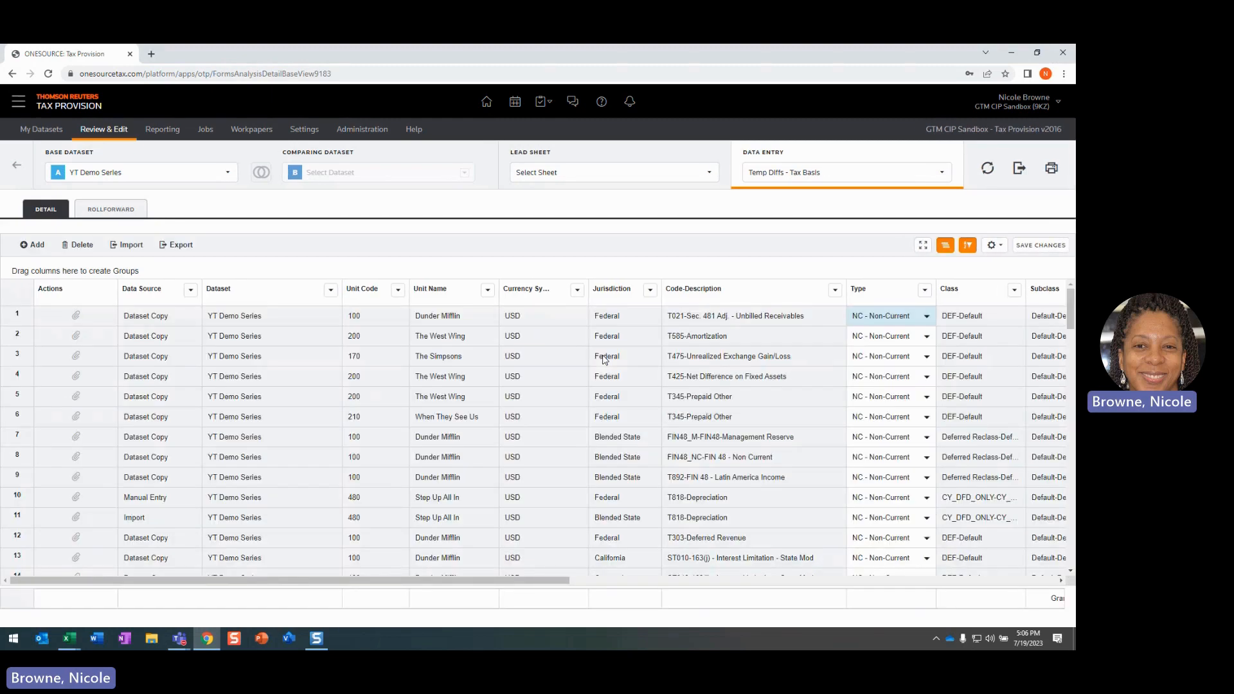
left_click(937, 172)
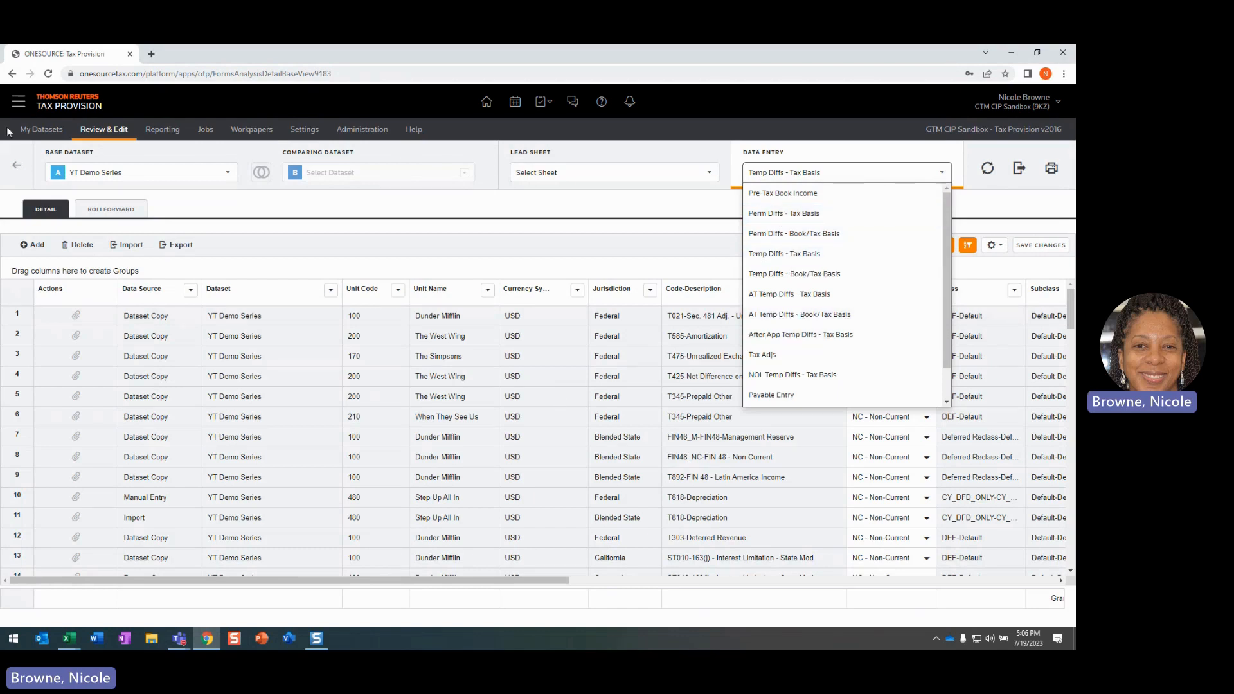
left_click(17, 165)
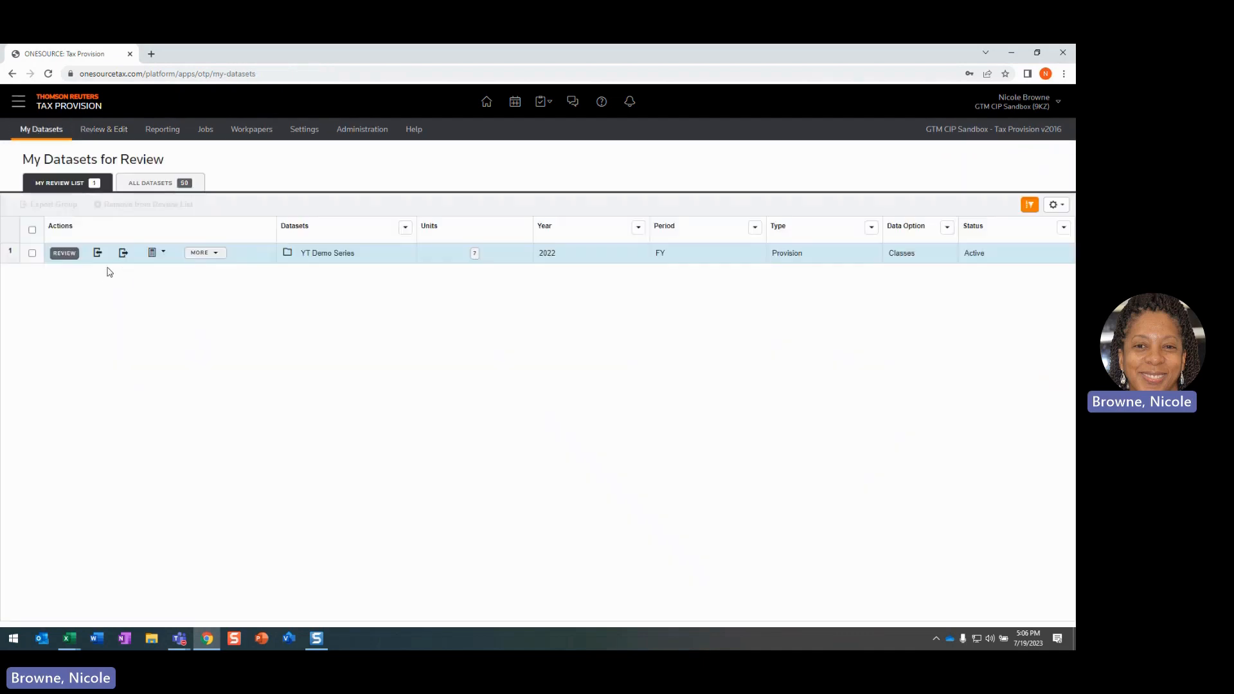
left_click(96, 257)
Step: Switch to Excel, view the YT Demo Series (1) and YT Demo Series (2) workbooks, and return to the Temps (1) workbook
left_click(69, 638)
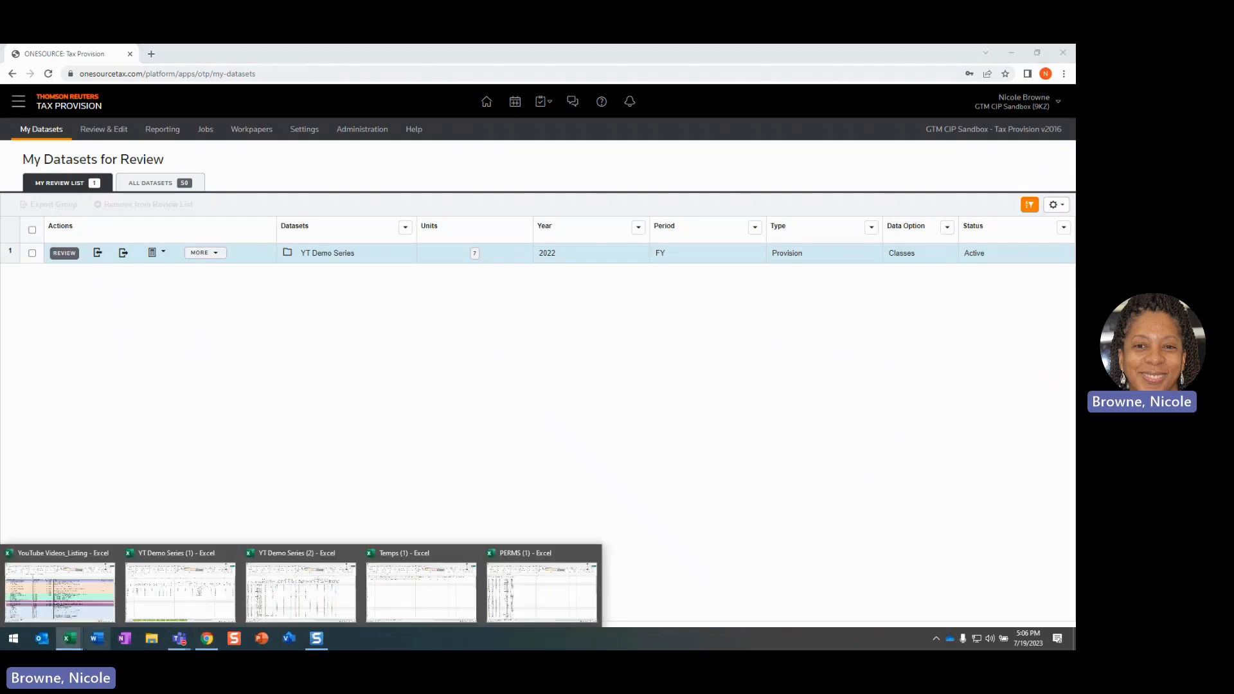
left_click(180, 611)
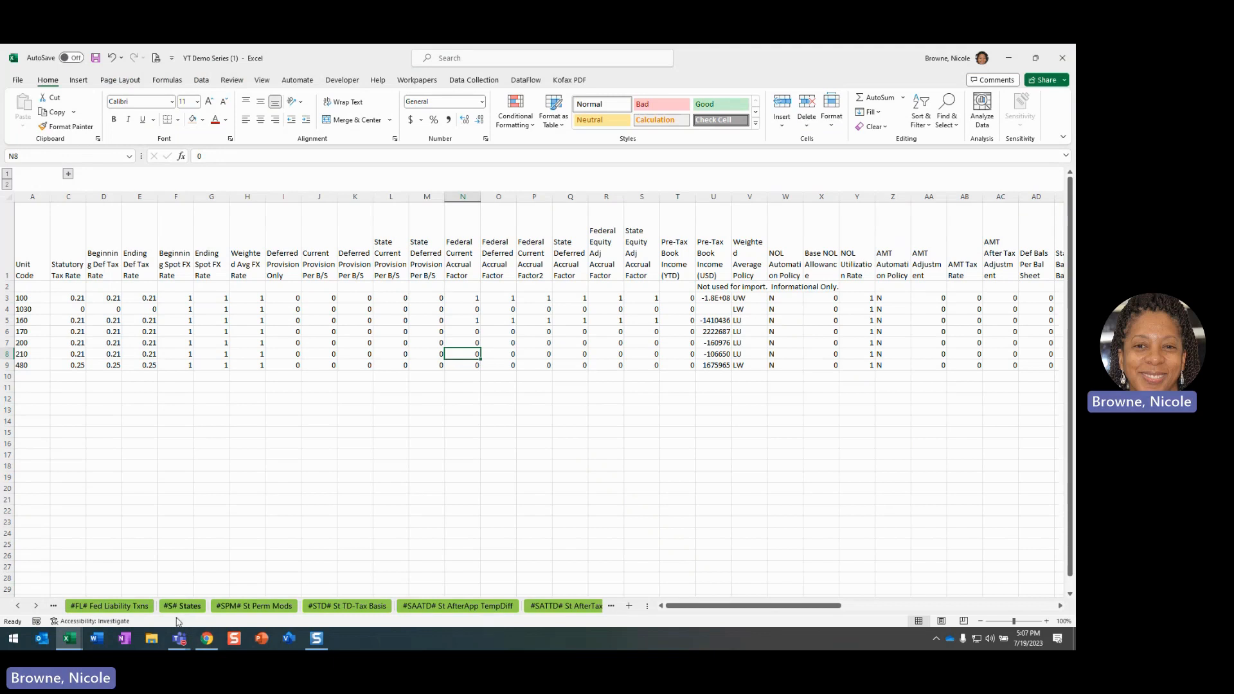
left_click(69, 640)
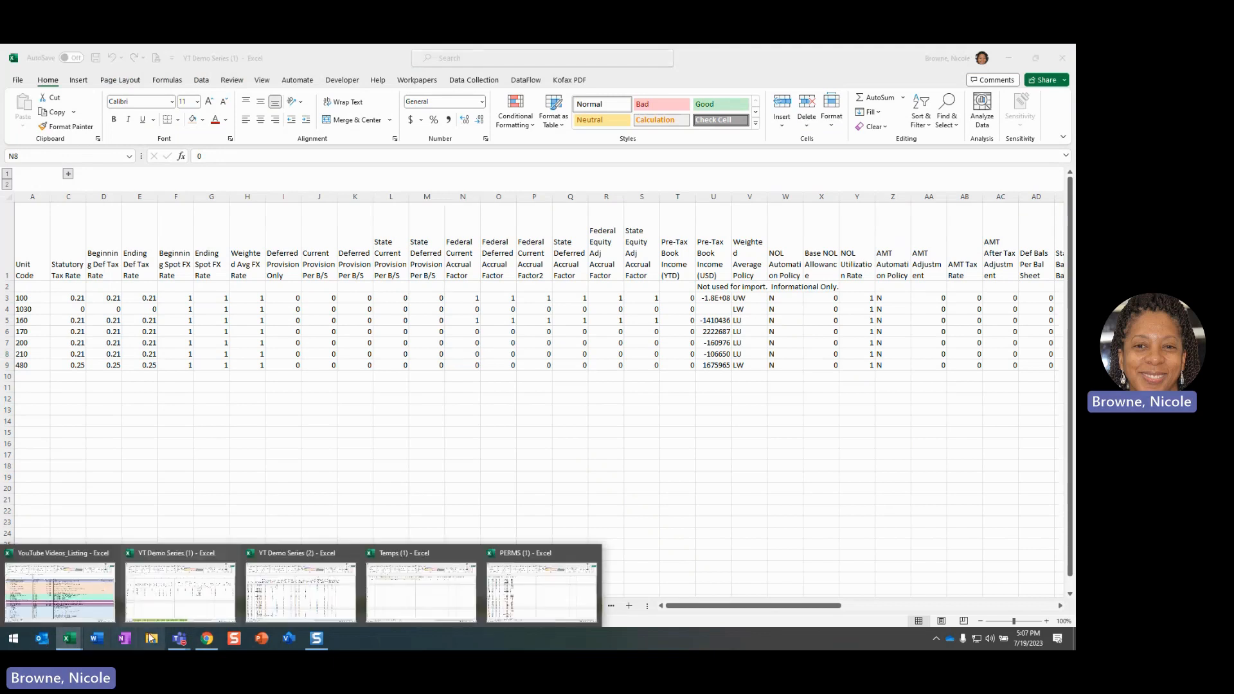
left_click(333, 606)
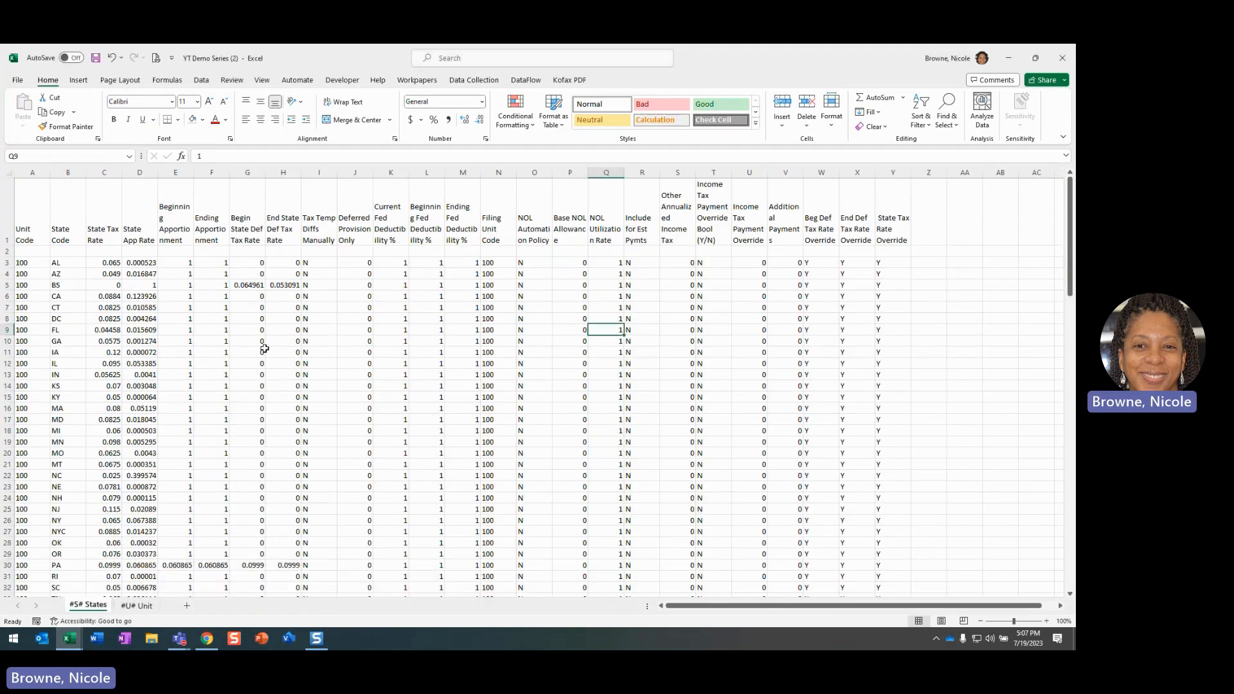
left_click(70, 639)
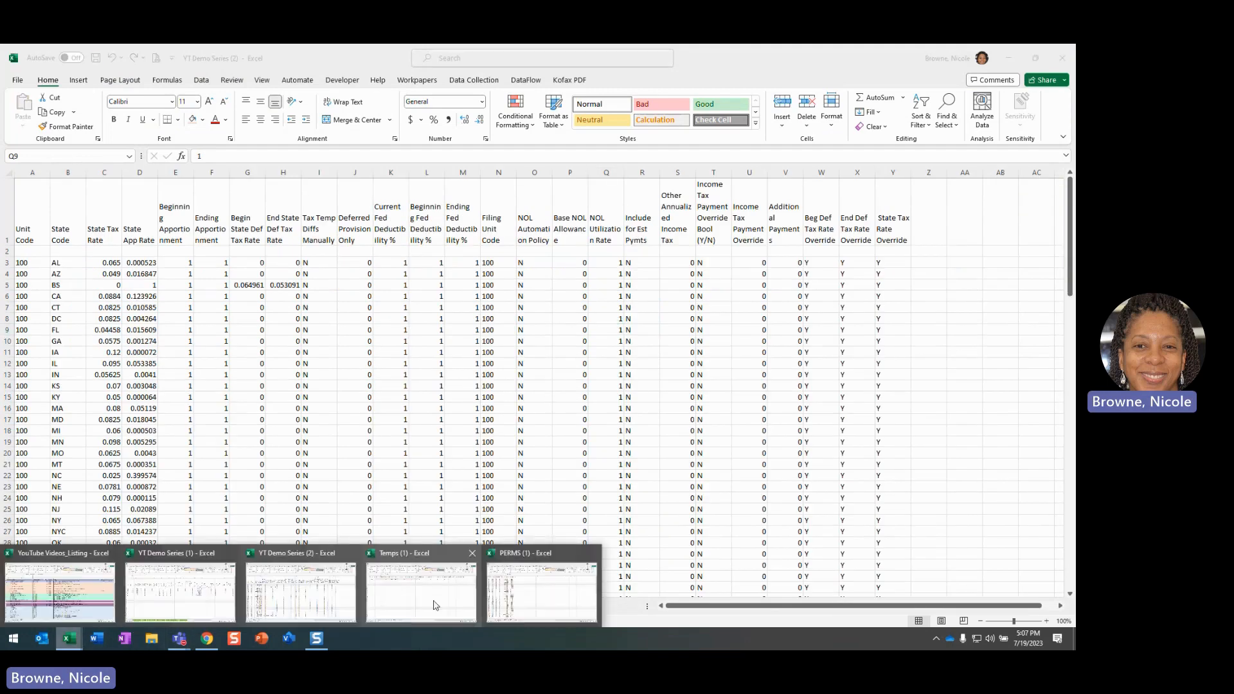
left_click(432, 604)
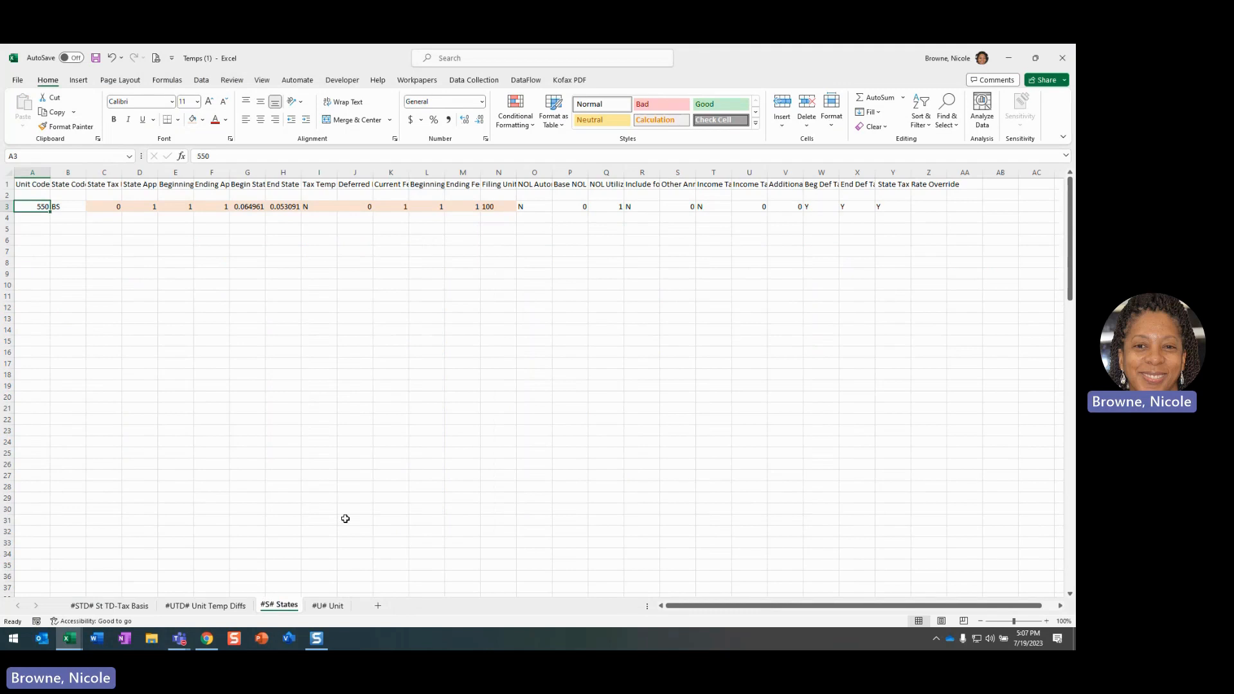